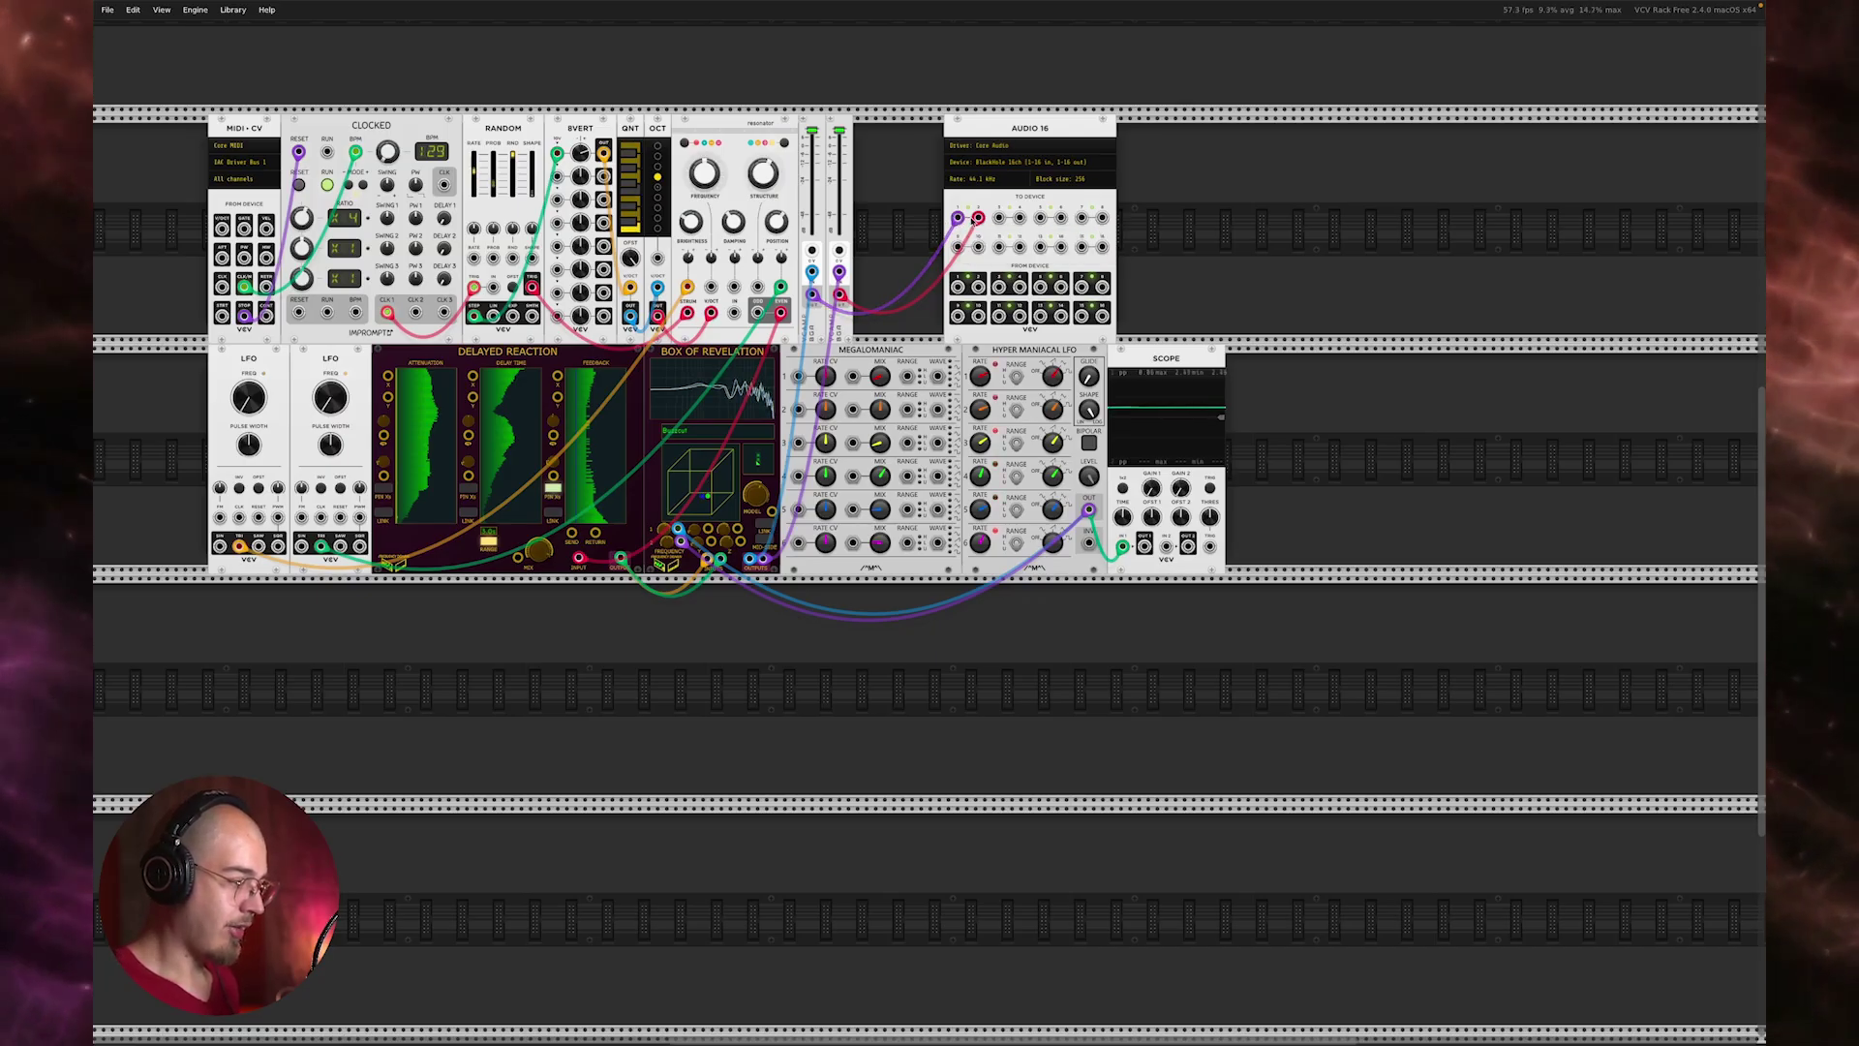
# Confirm the VCV Rack track's input stays on BlackHole 23/24, then leave Ableton Live
pyautogui.hotkey('ctrl', 'Right')
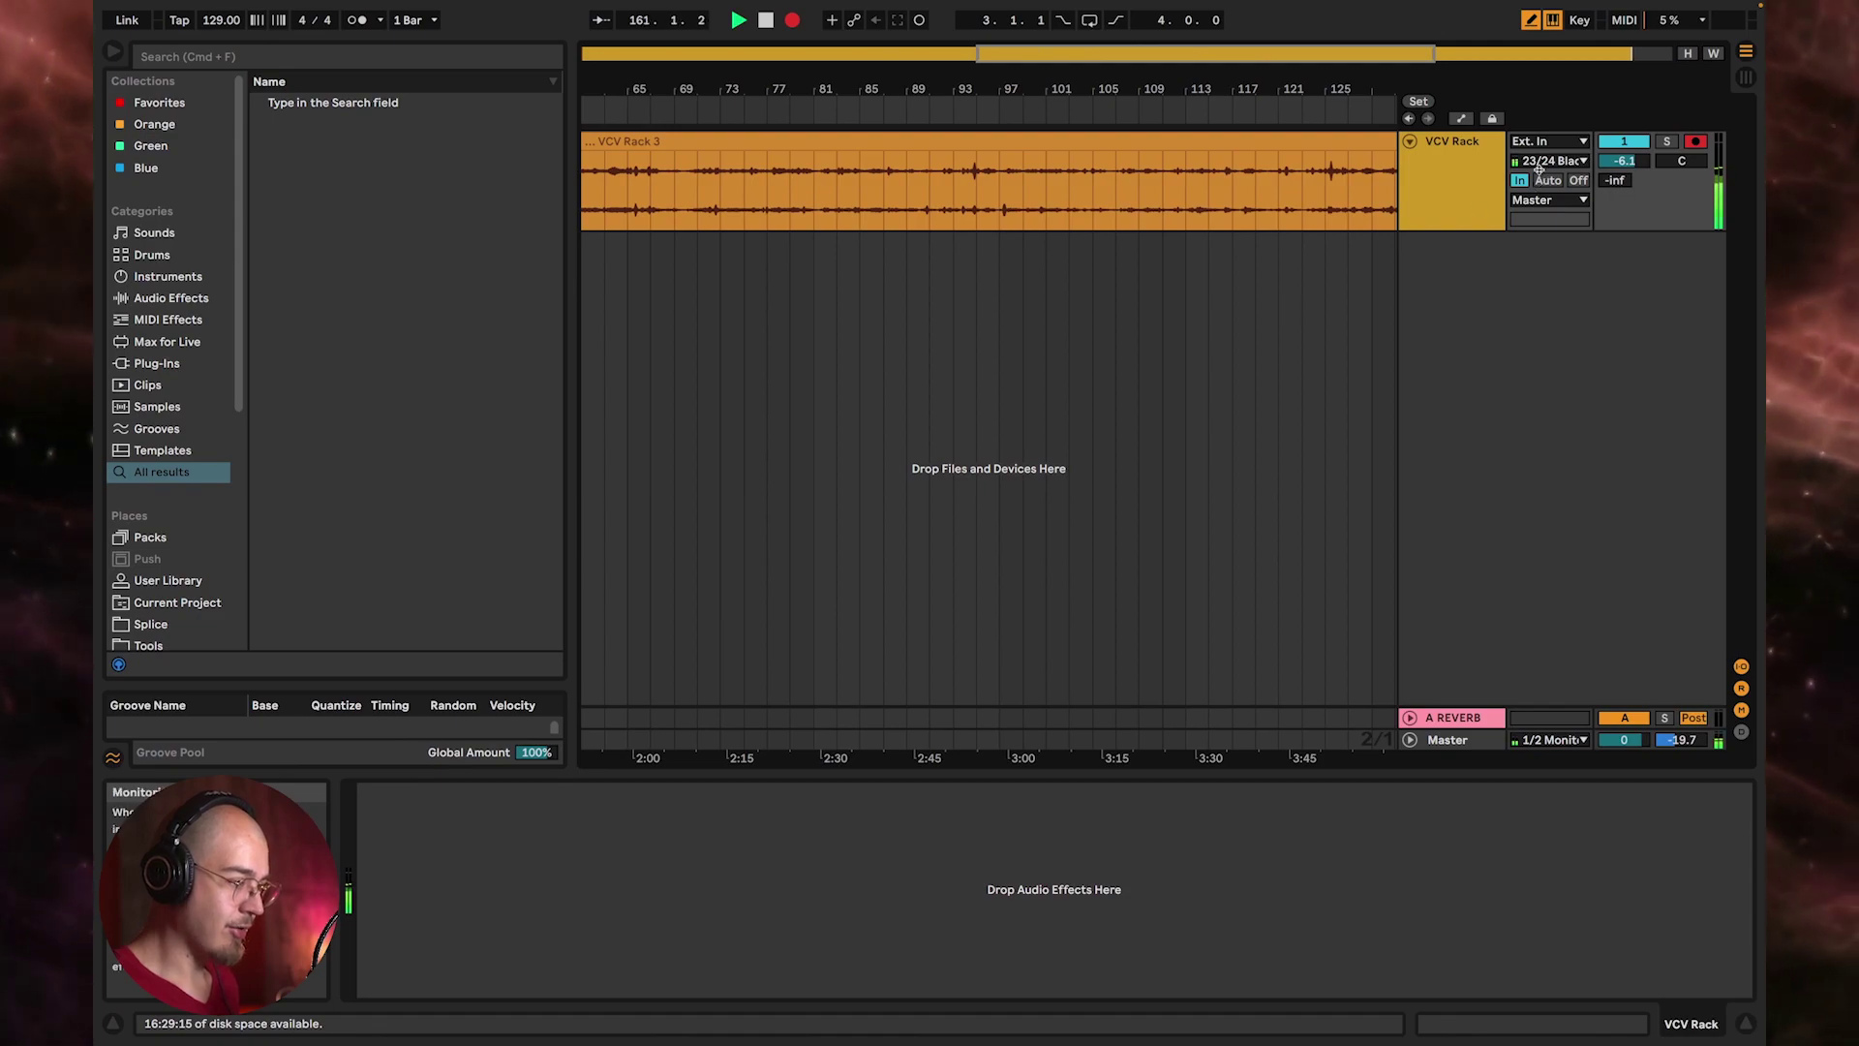
pyautogui.click(1550, 161)
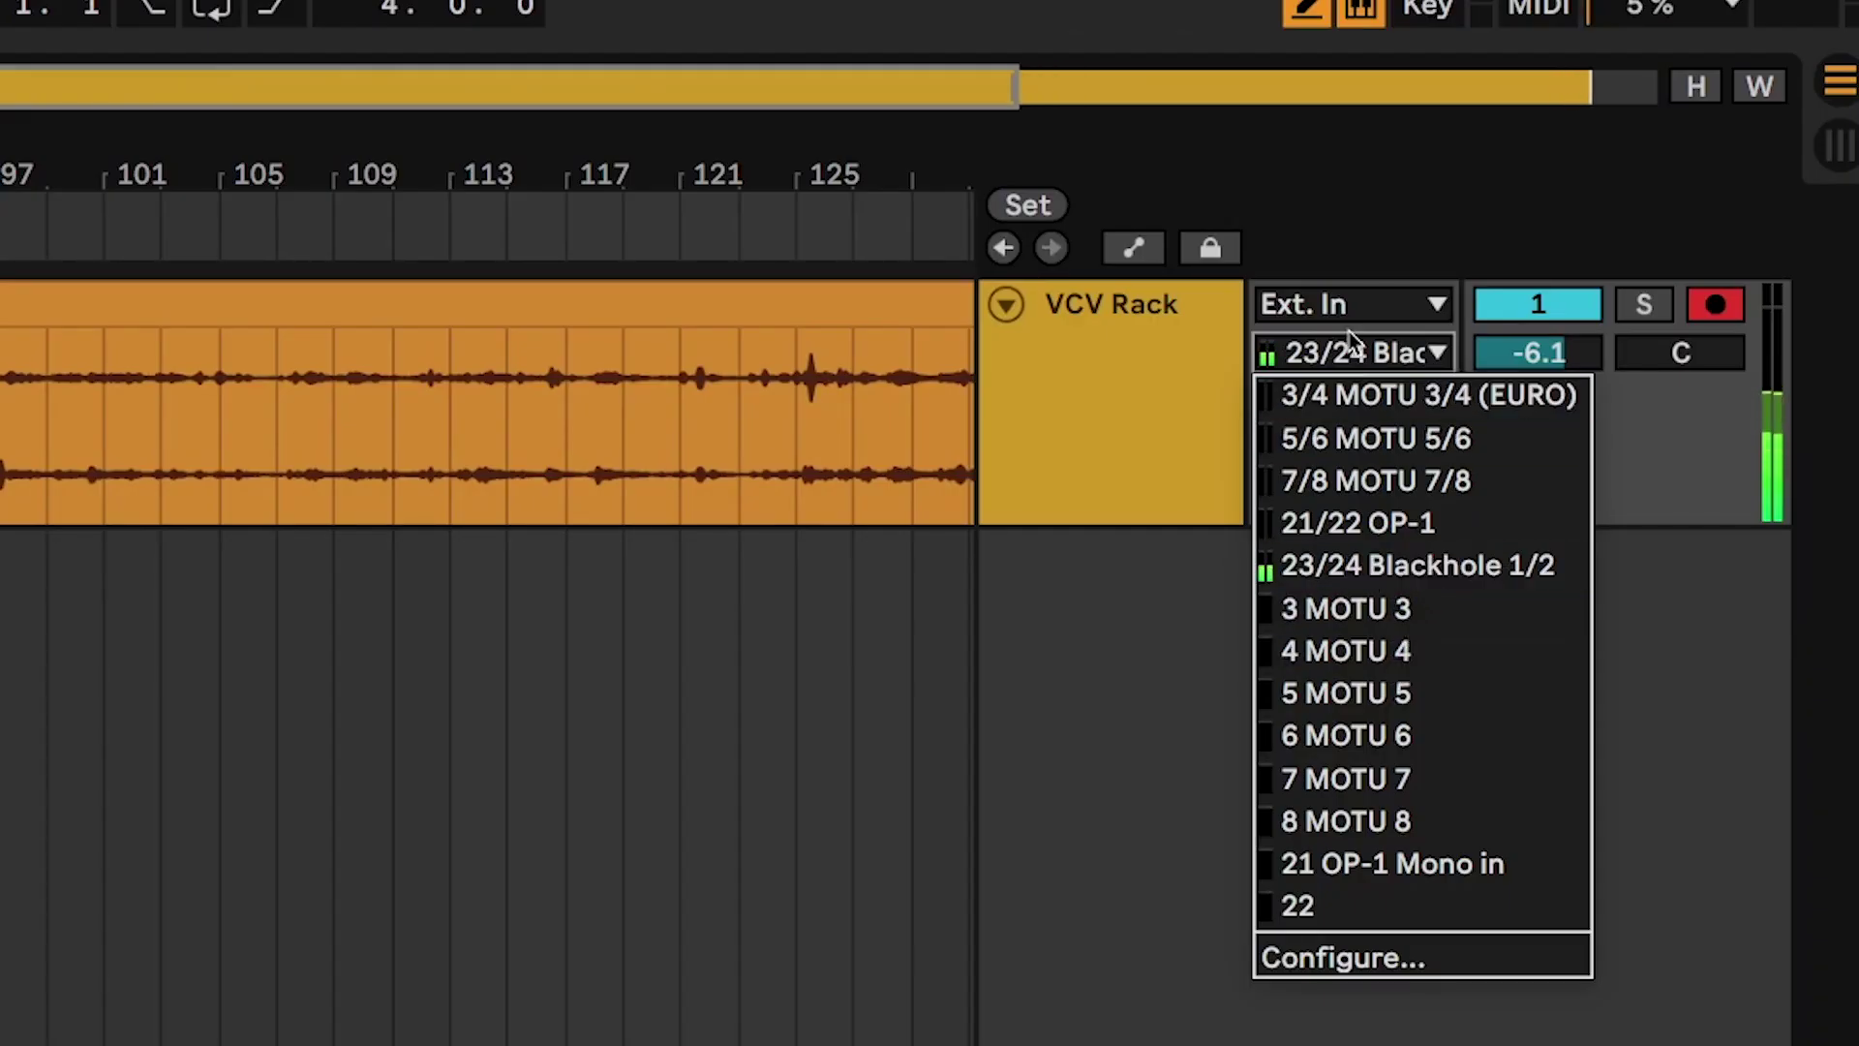
pyautogui.click(1343, 356)
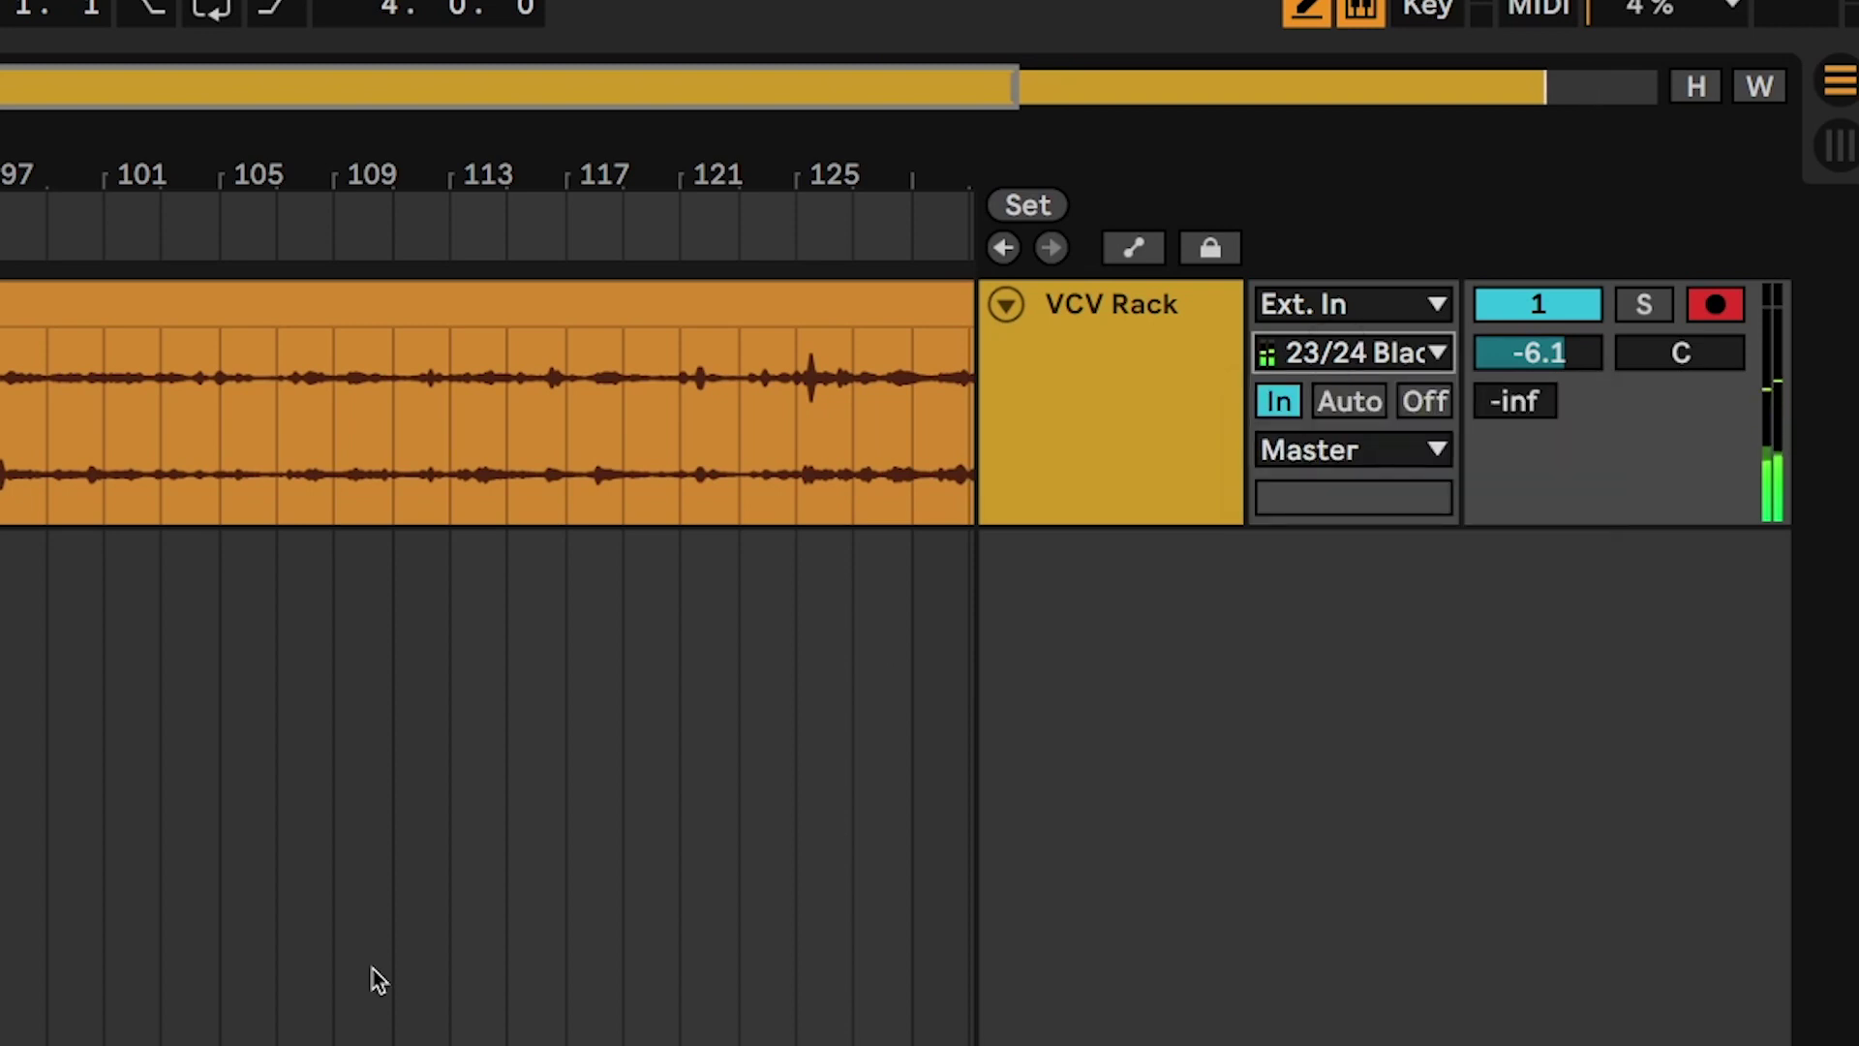
pyautogui.hotkey('ctrl', 'Left')
pyautogui.hotkey('ctrl', 'Left')
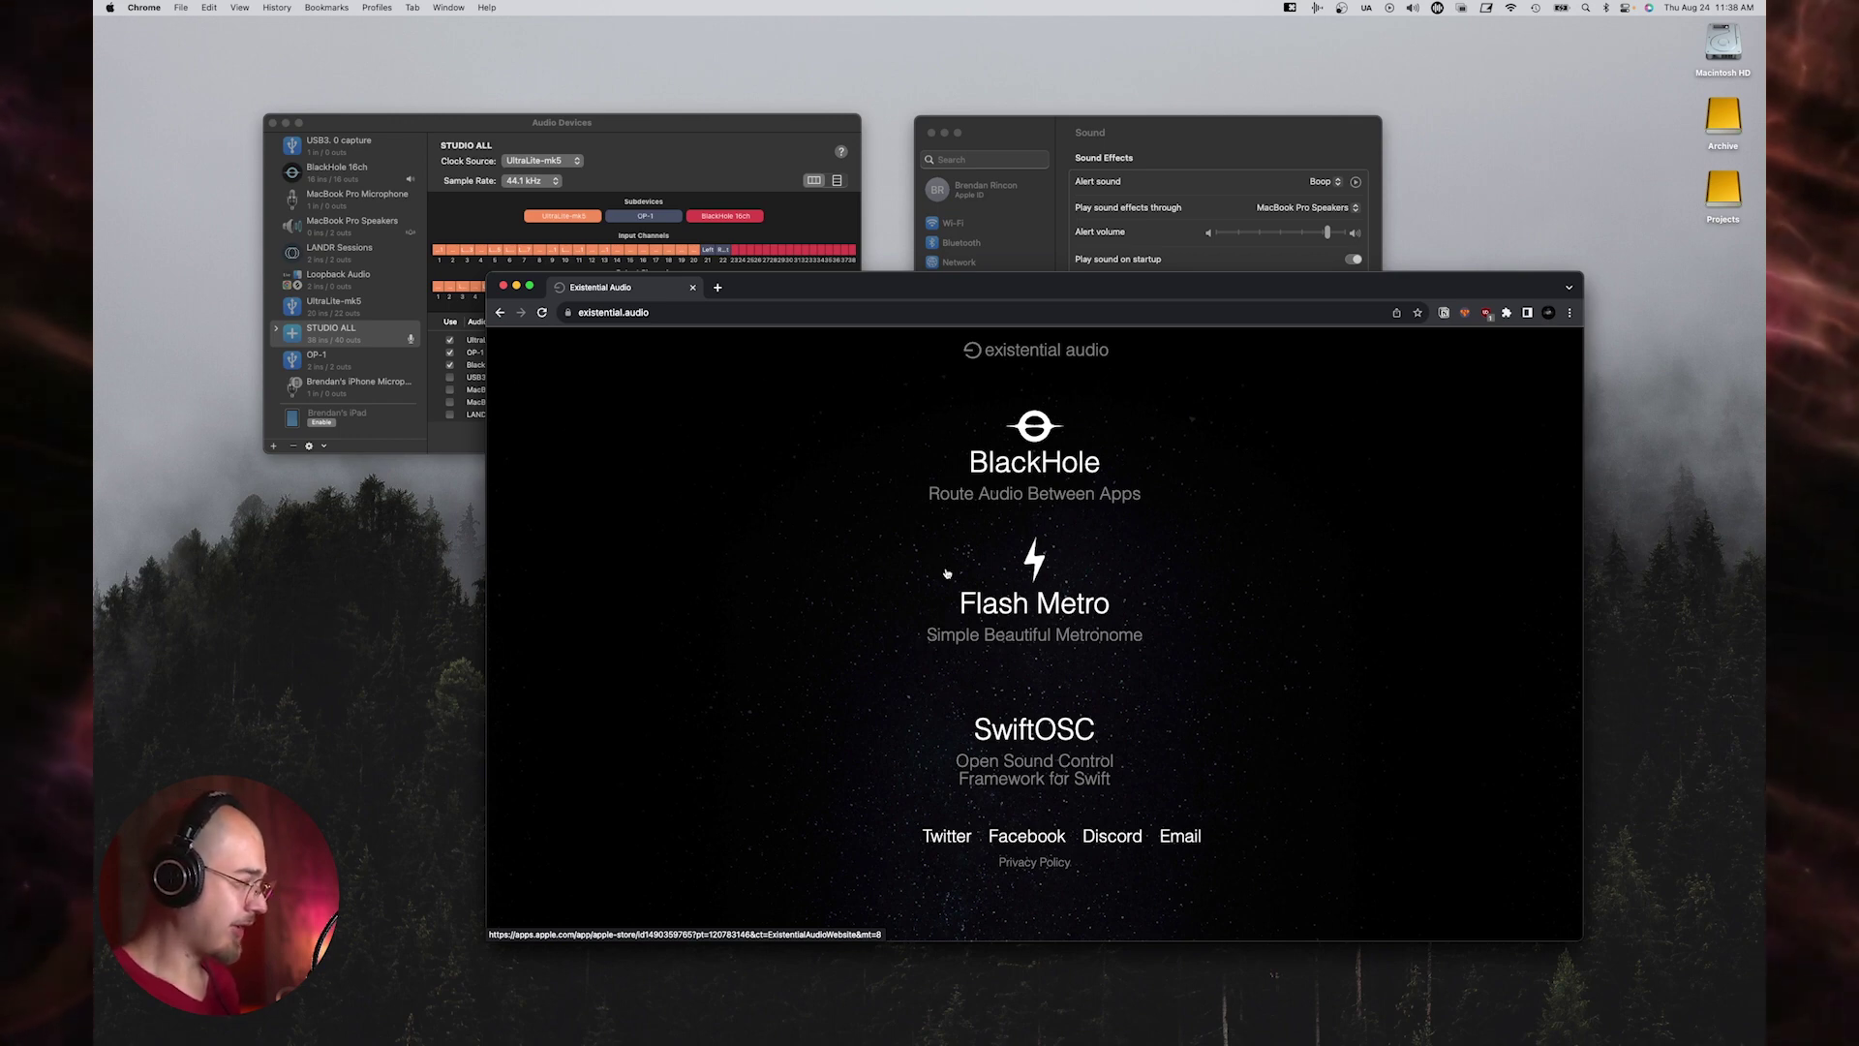
pyautogui.hotkey('ctrl', 'Right')
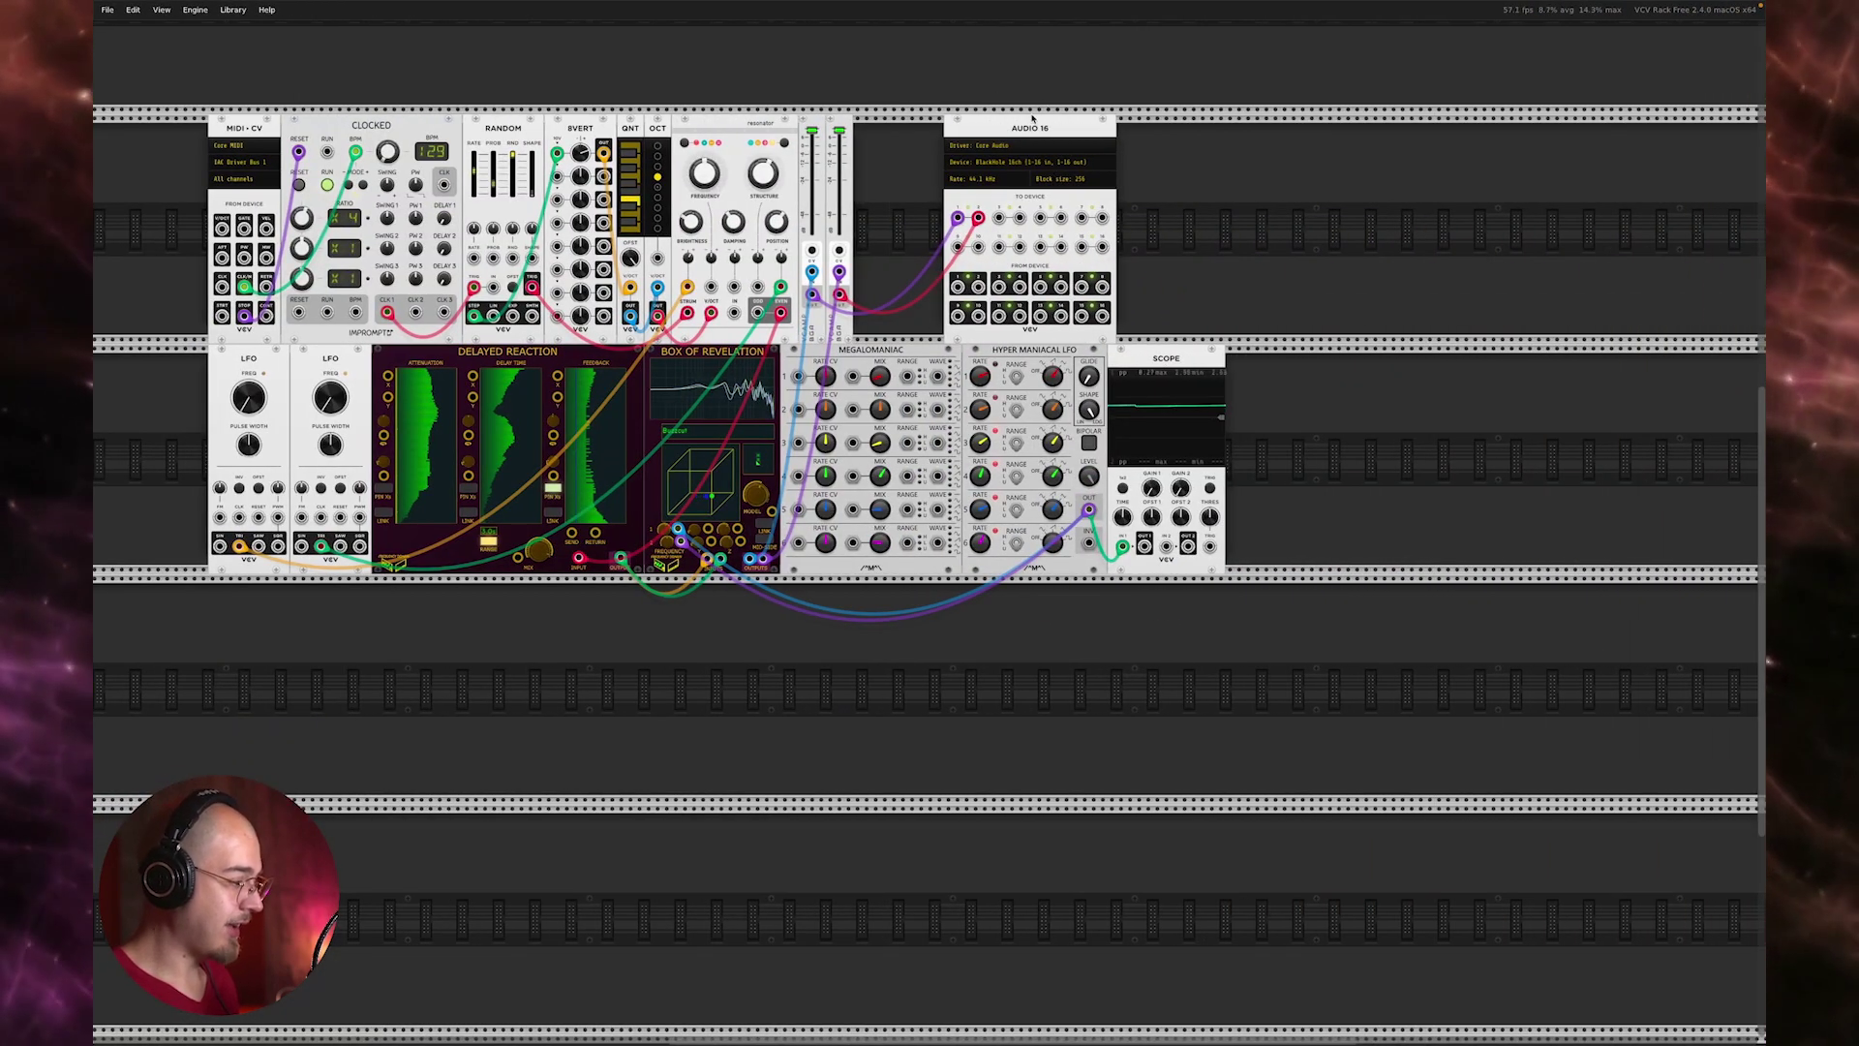
# Slide the existential audio Chrome window right to reveal Audio Devices, then return to VCV Rack
pyautogui.hotkey('ctrl', 'Left')
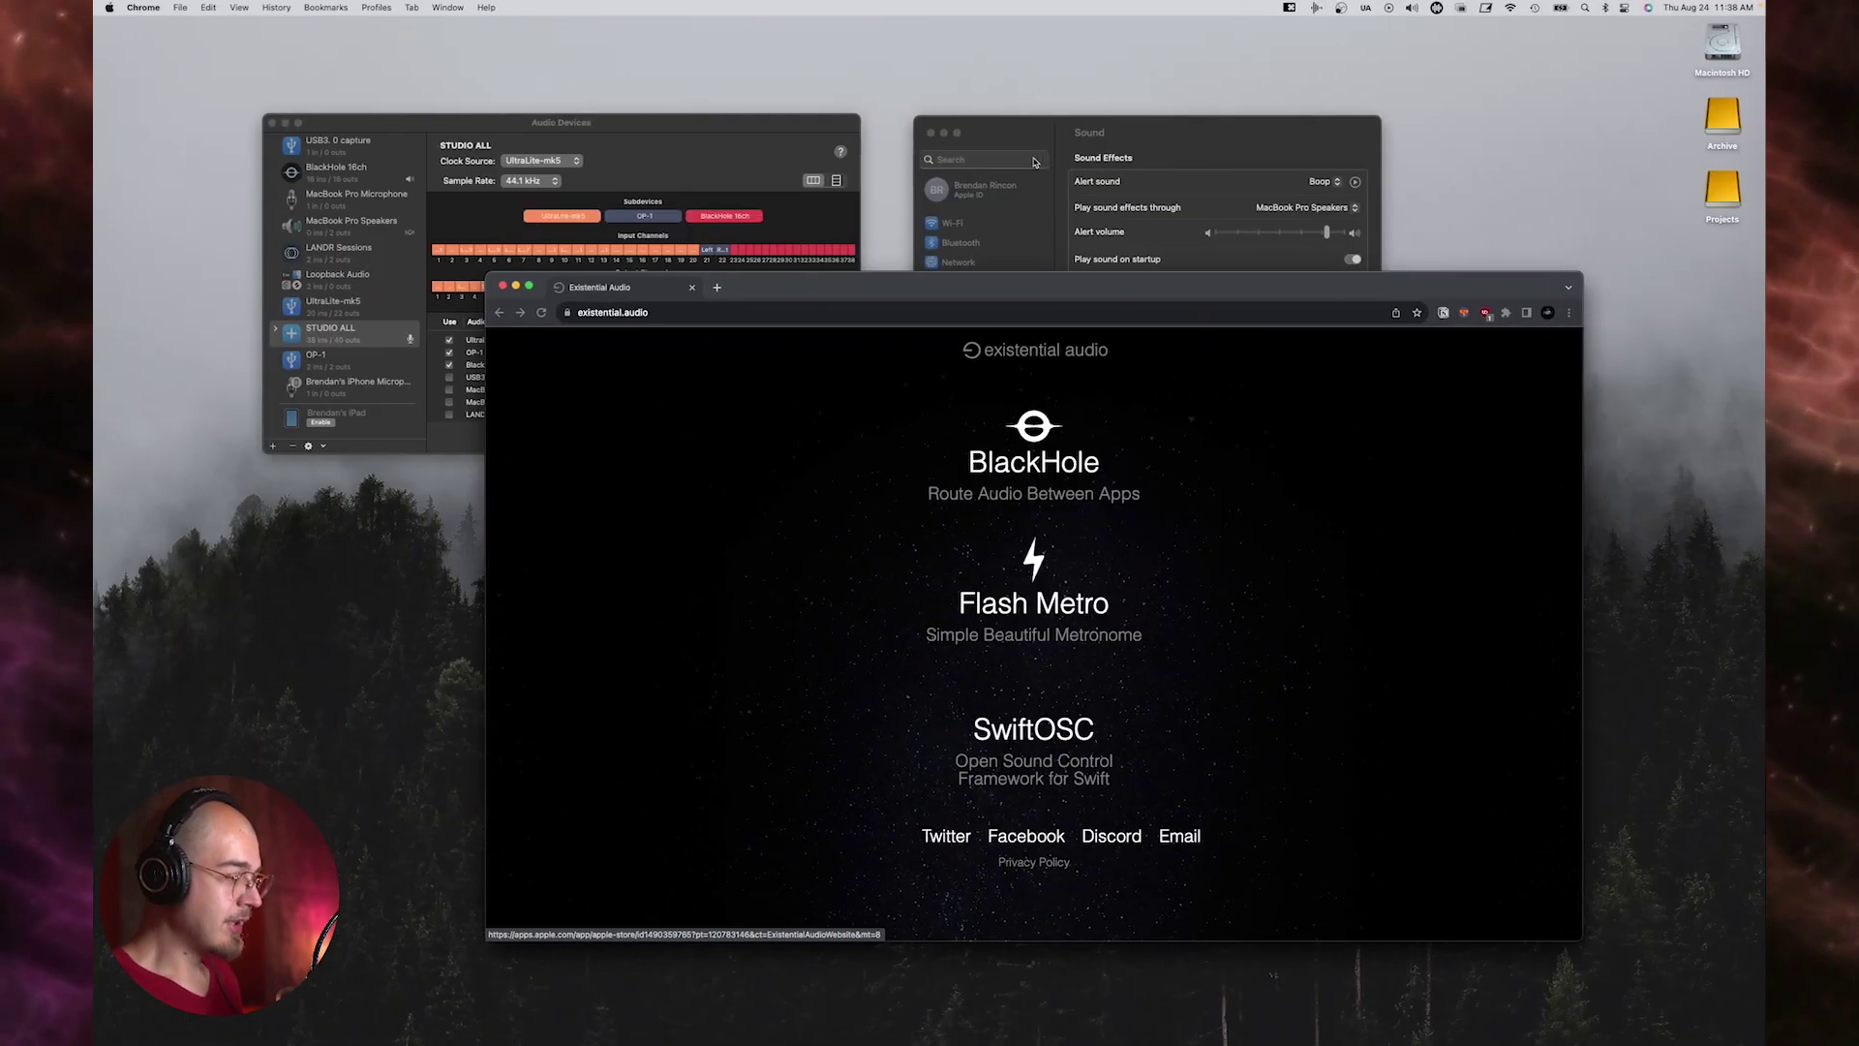
pyautogui.moveTo(954, 294); pyautogui.dragTo(1086, 330)
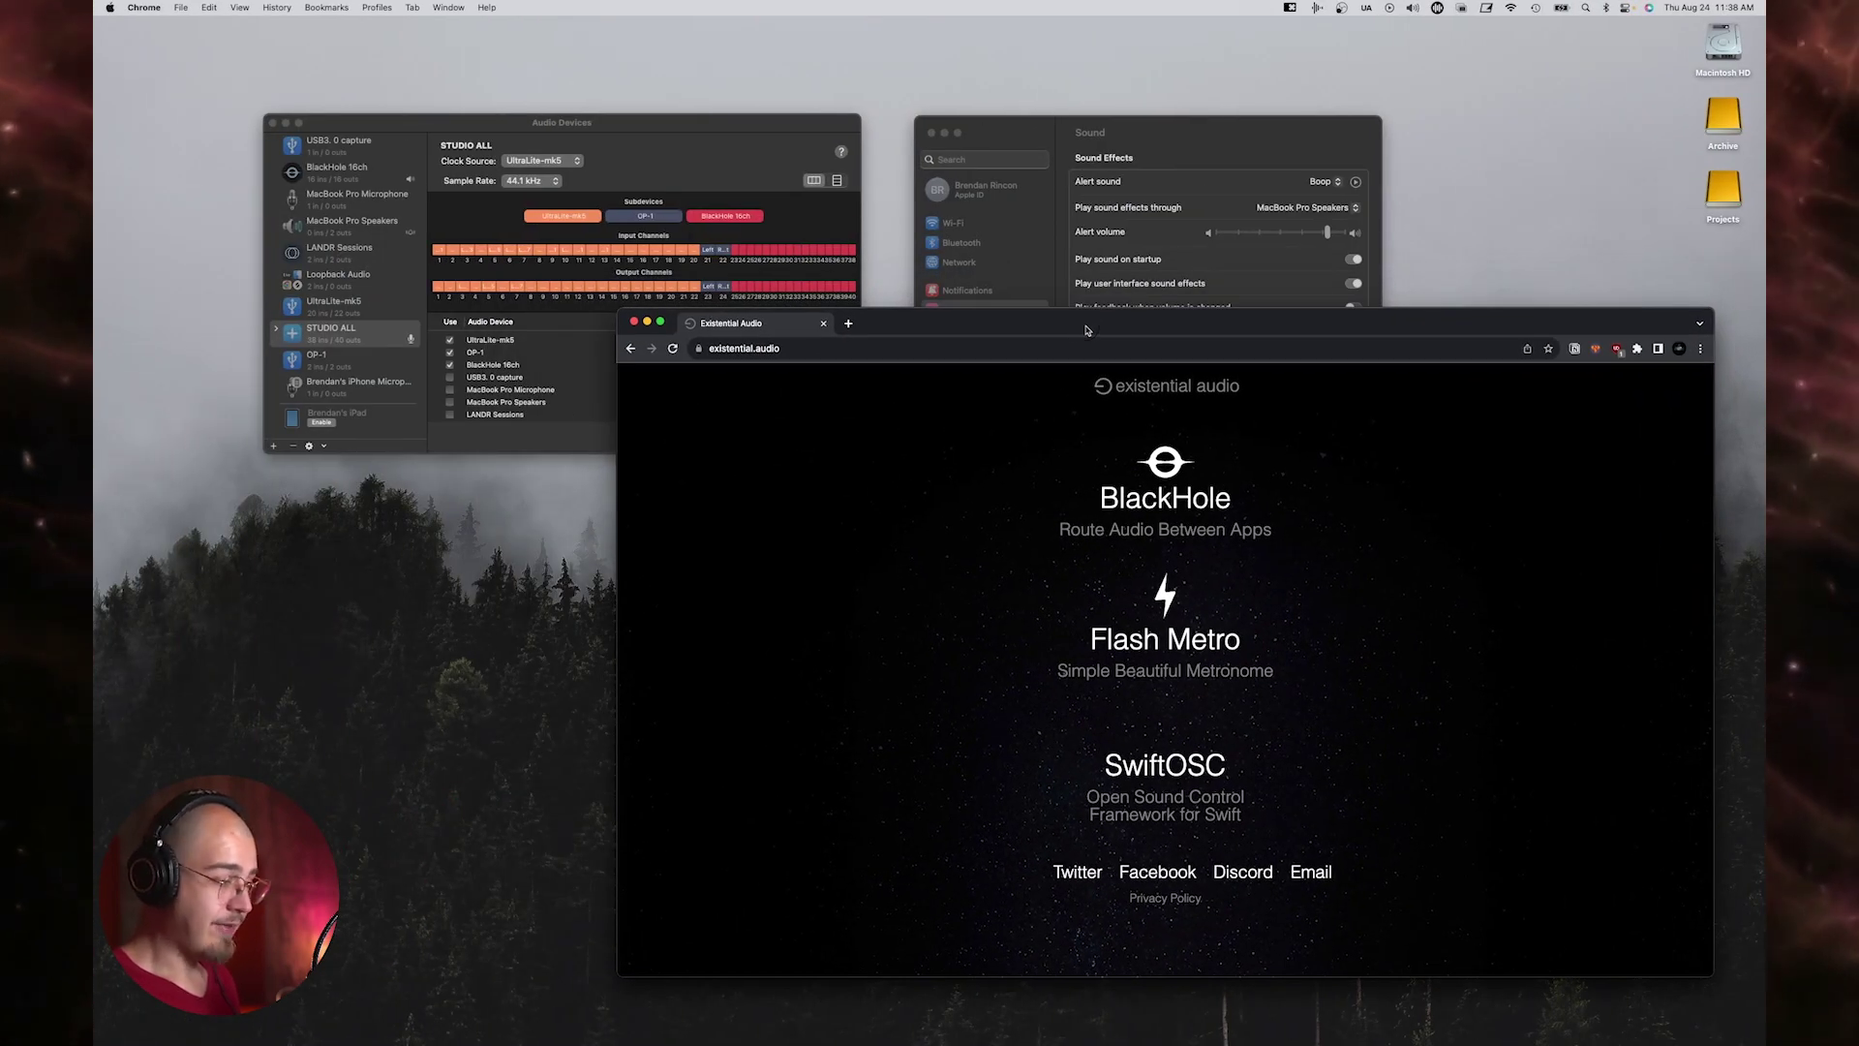
pyautogui.hotkey('ctrl', 'Right')
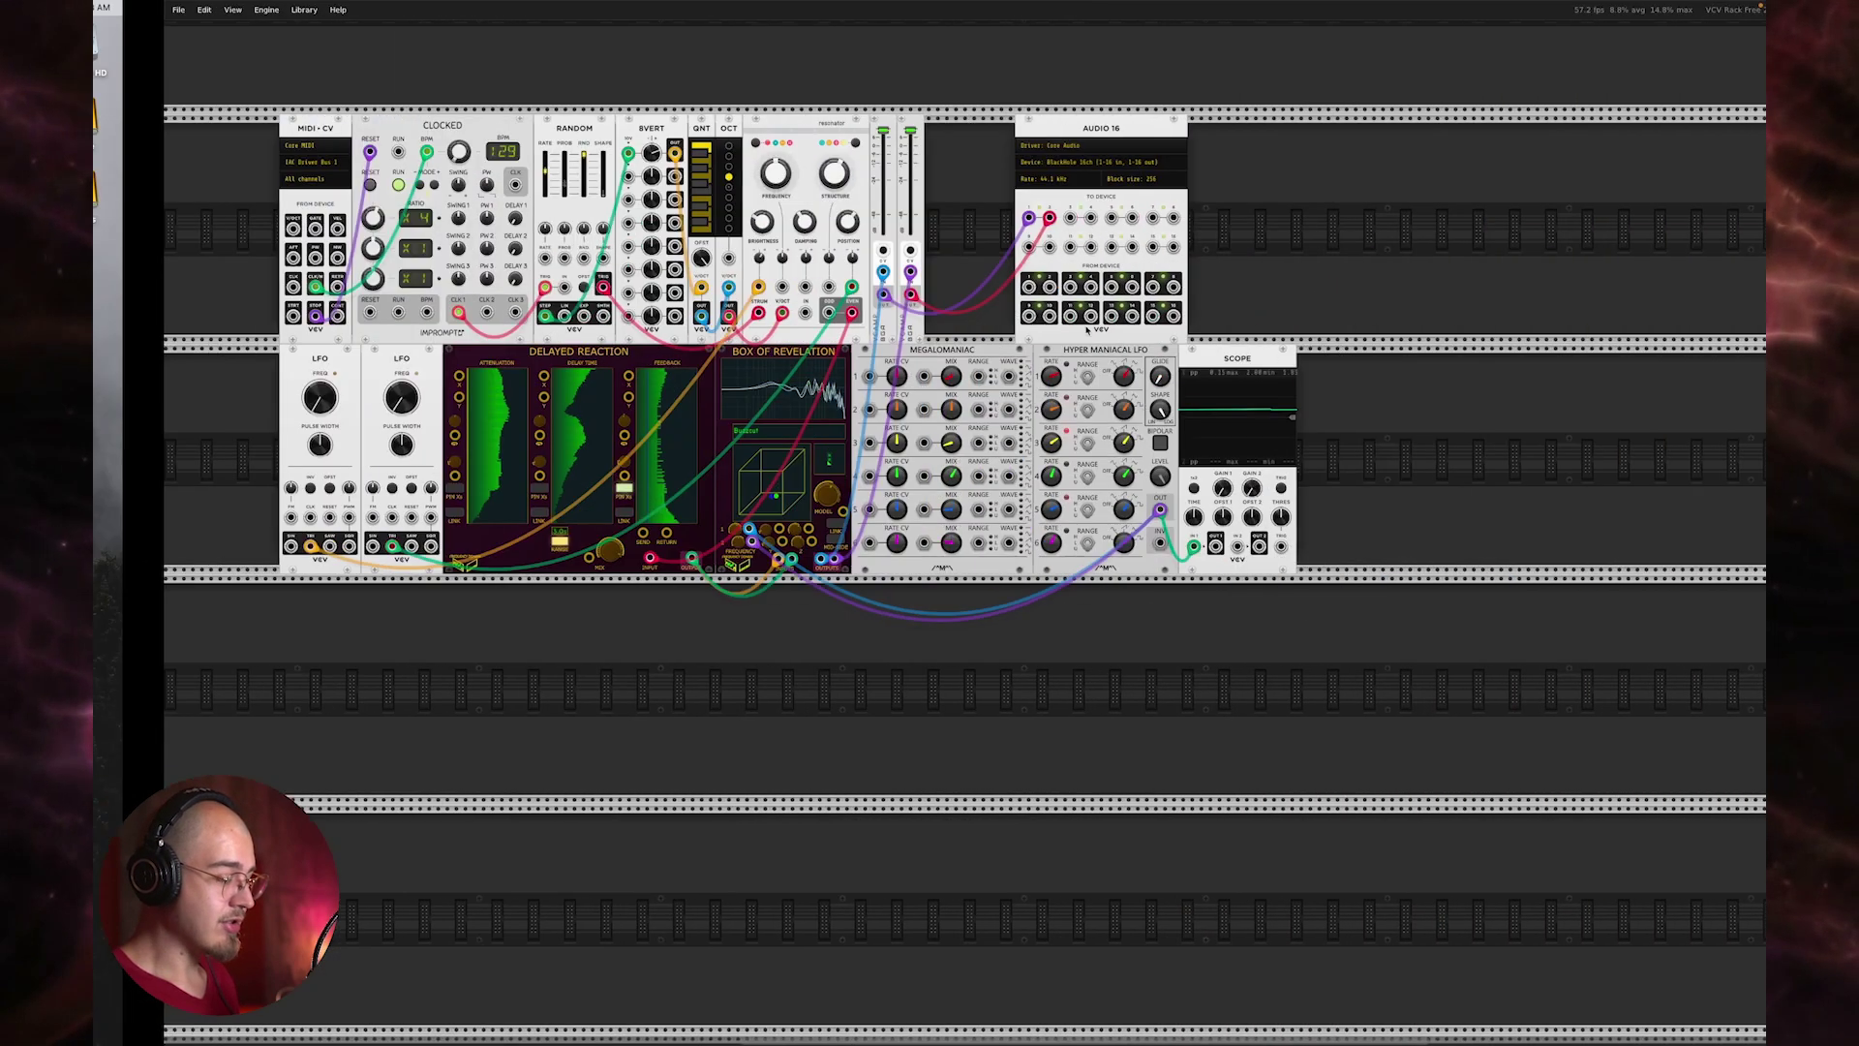
pyautogui.hotkey('ctrl', 'Right')
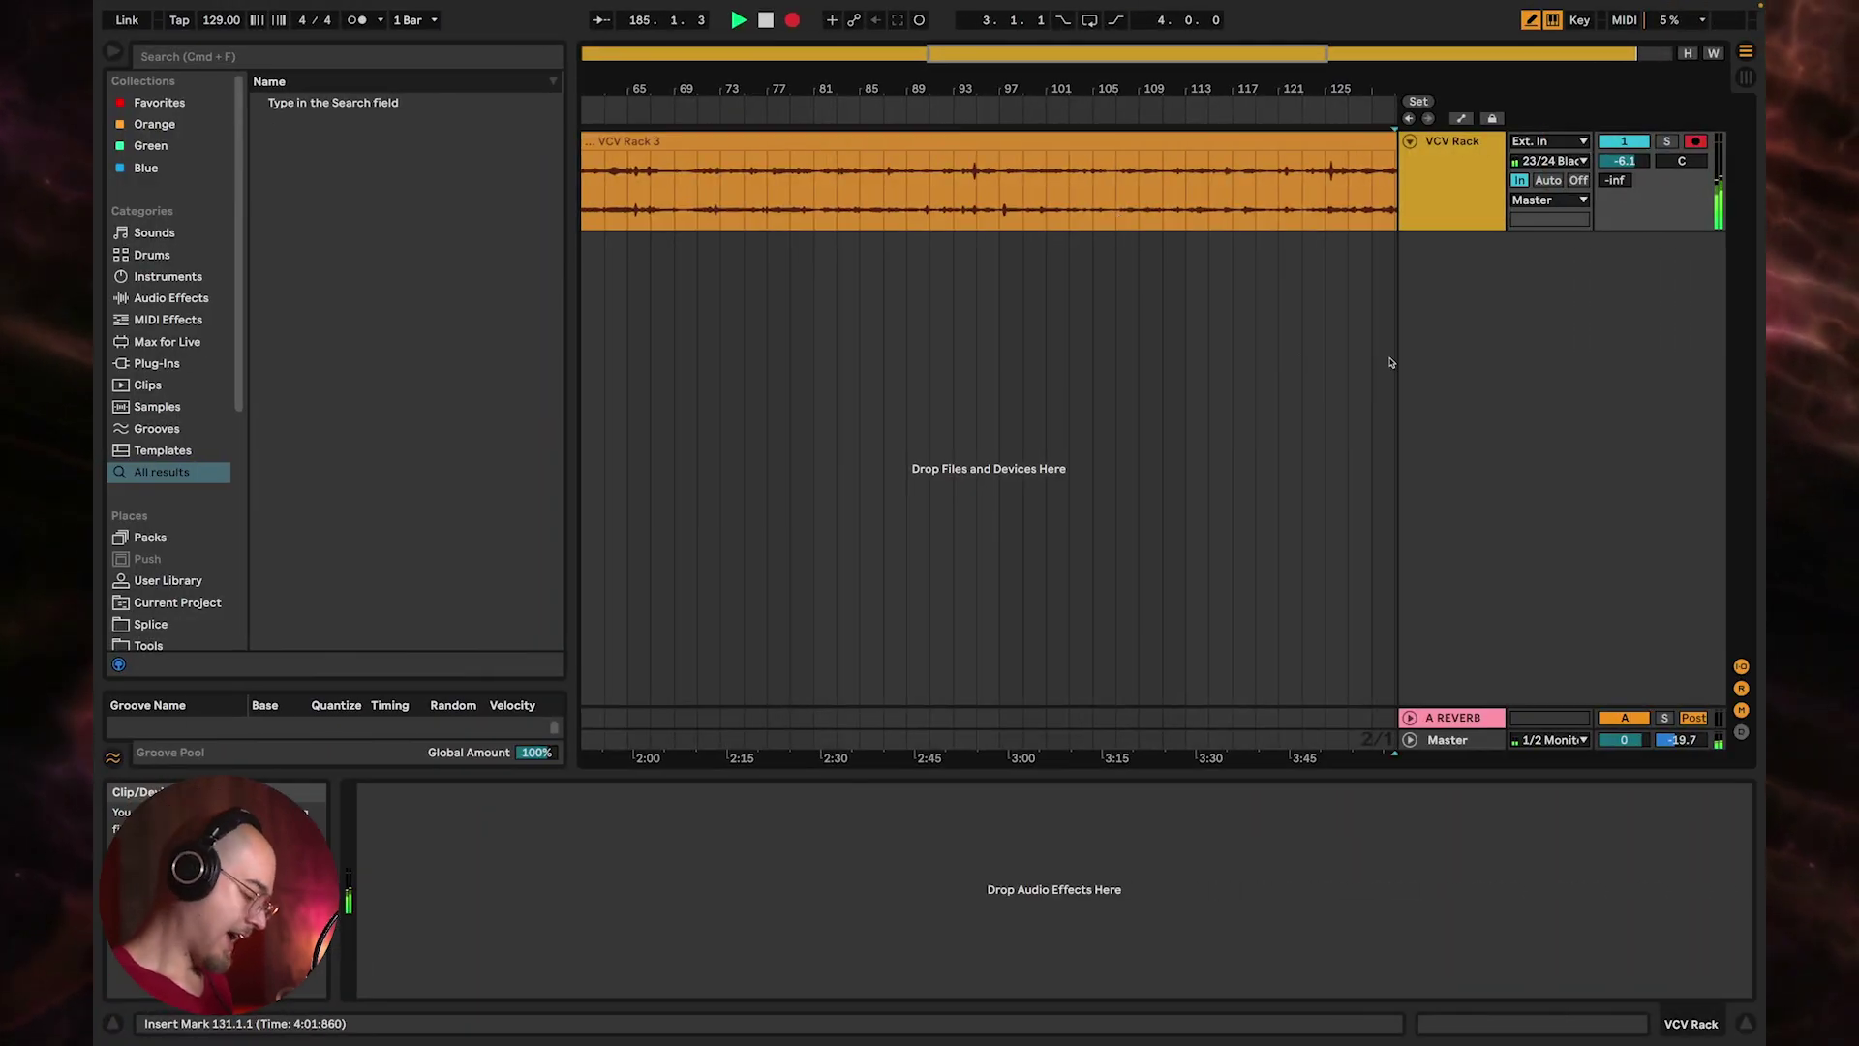
pyautogui.press('super+comma')
pyautogui.click(979, 377)
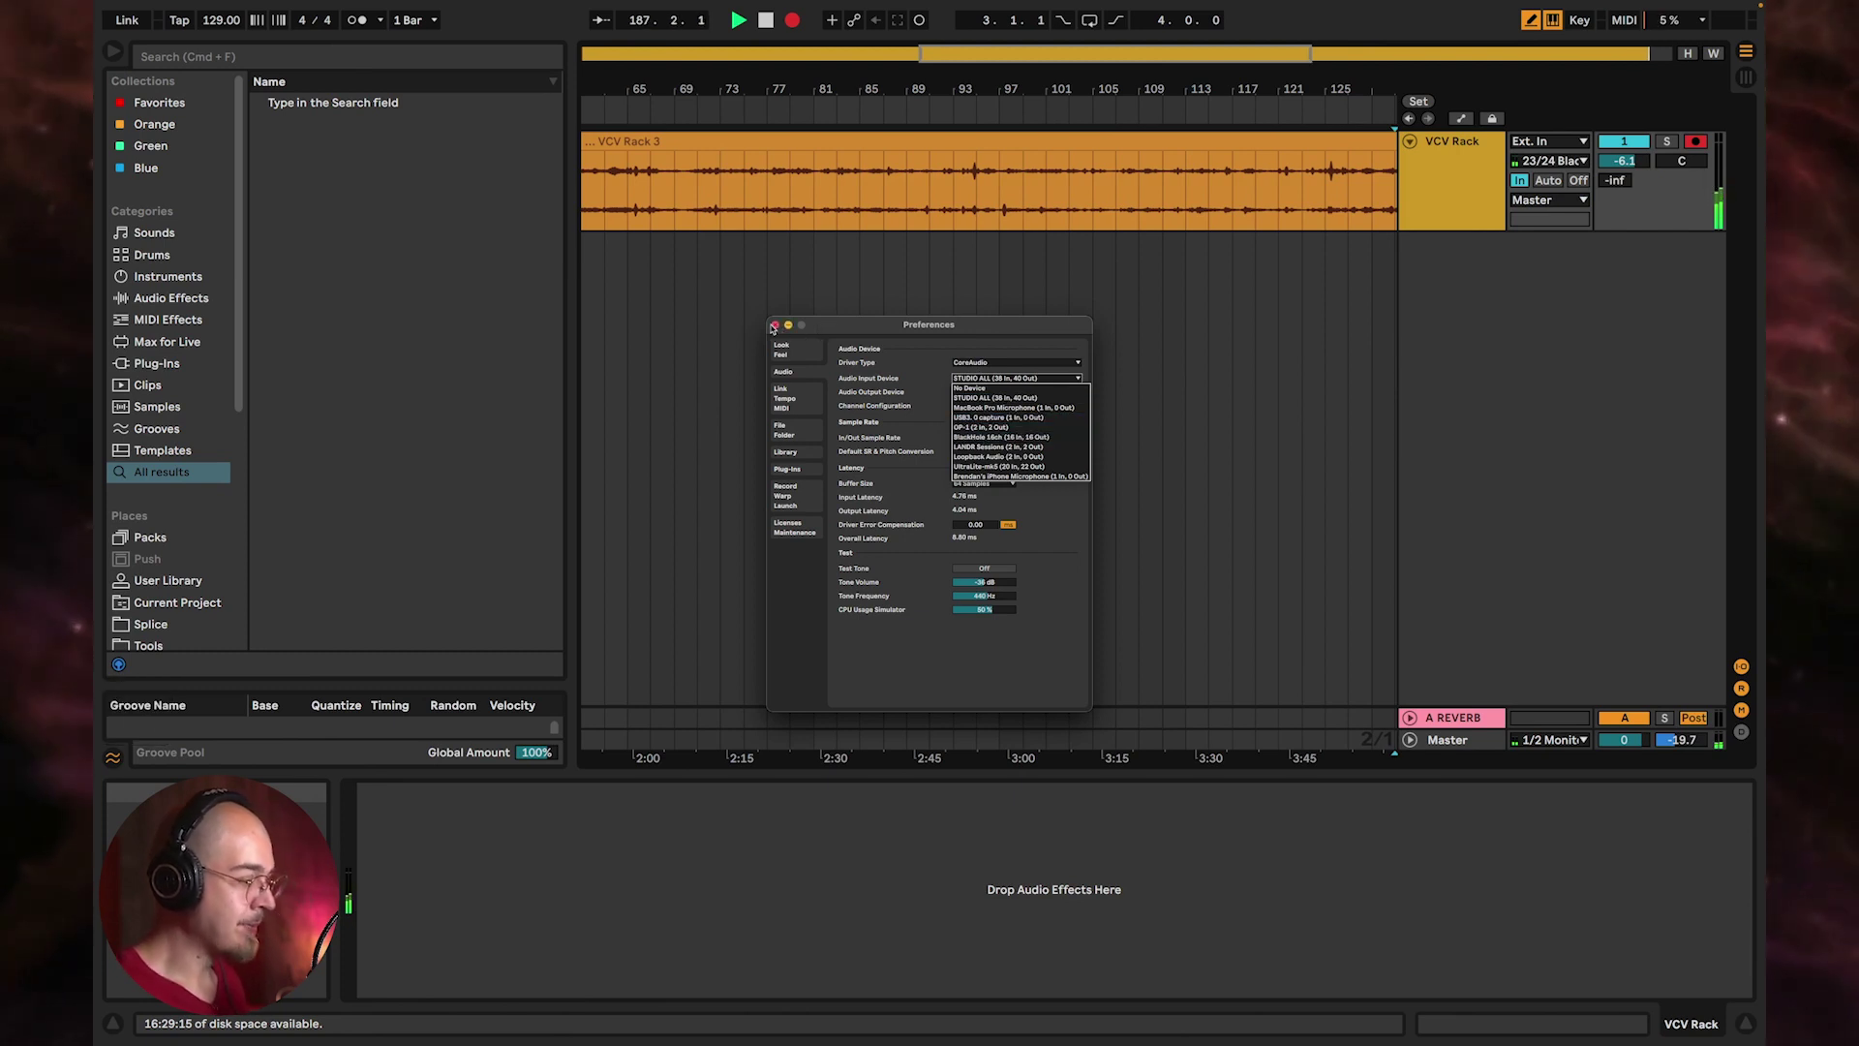
pyautogui.click(775, 326)
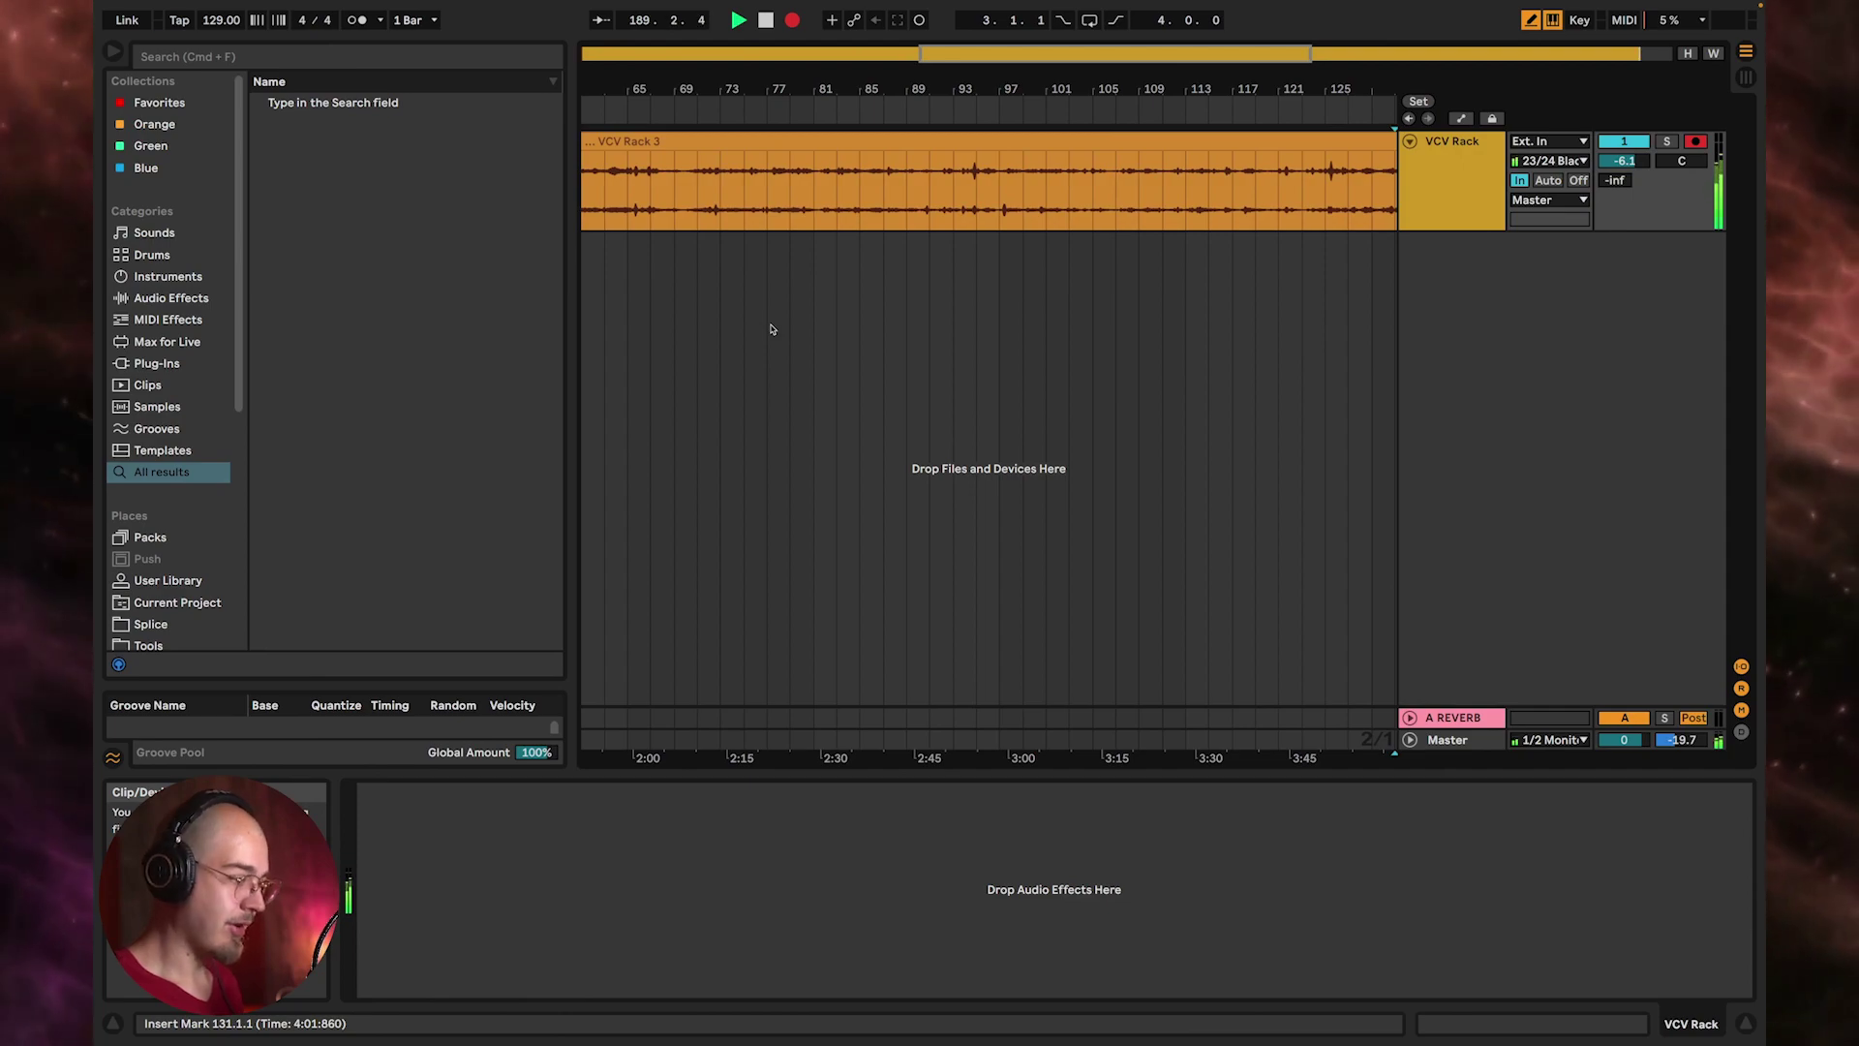
pyautogui.press('super+Tab')
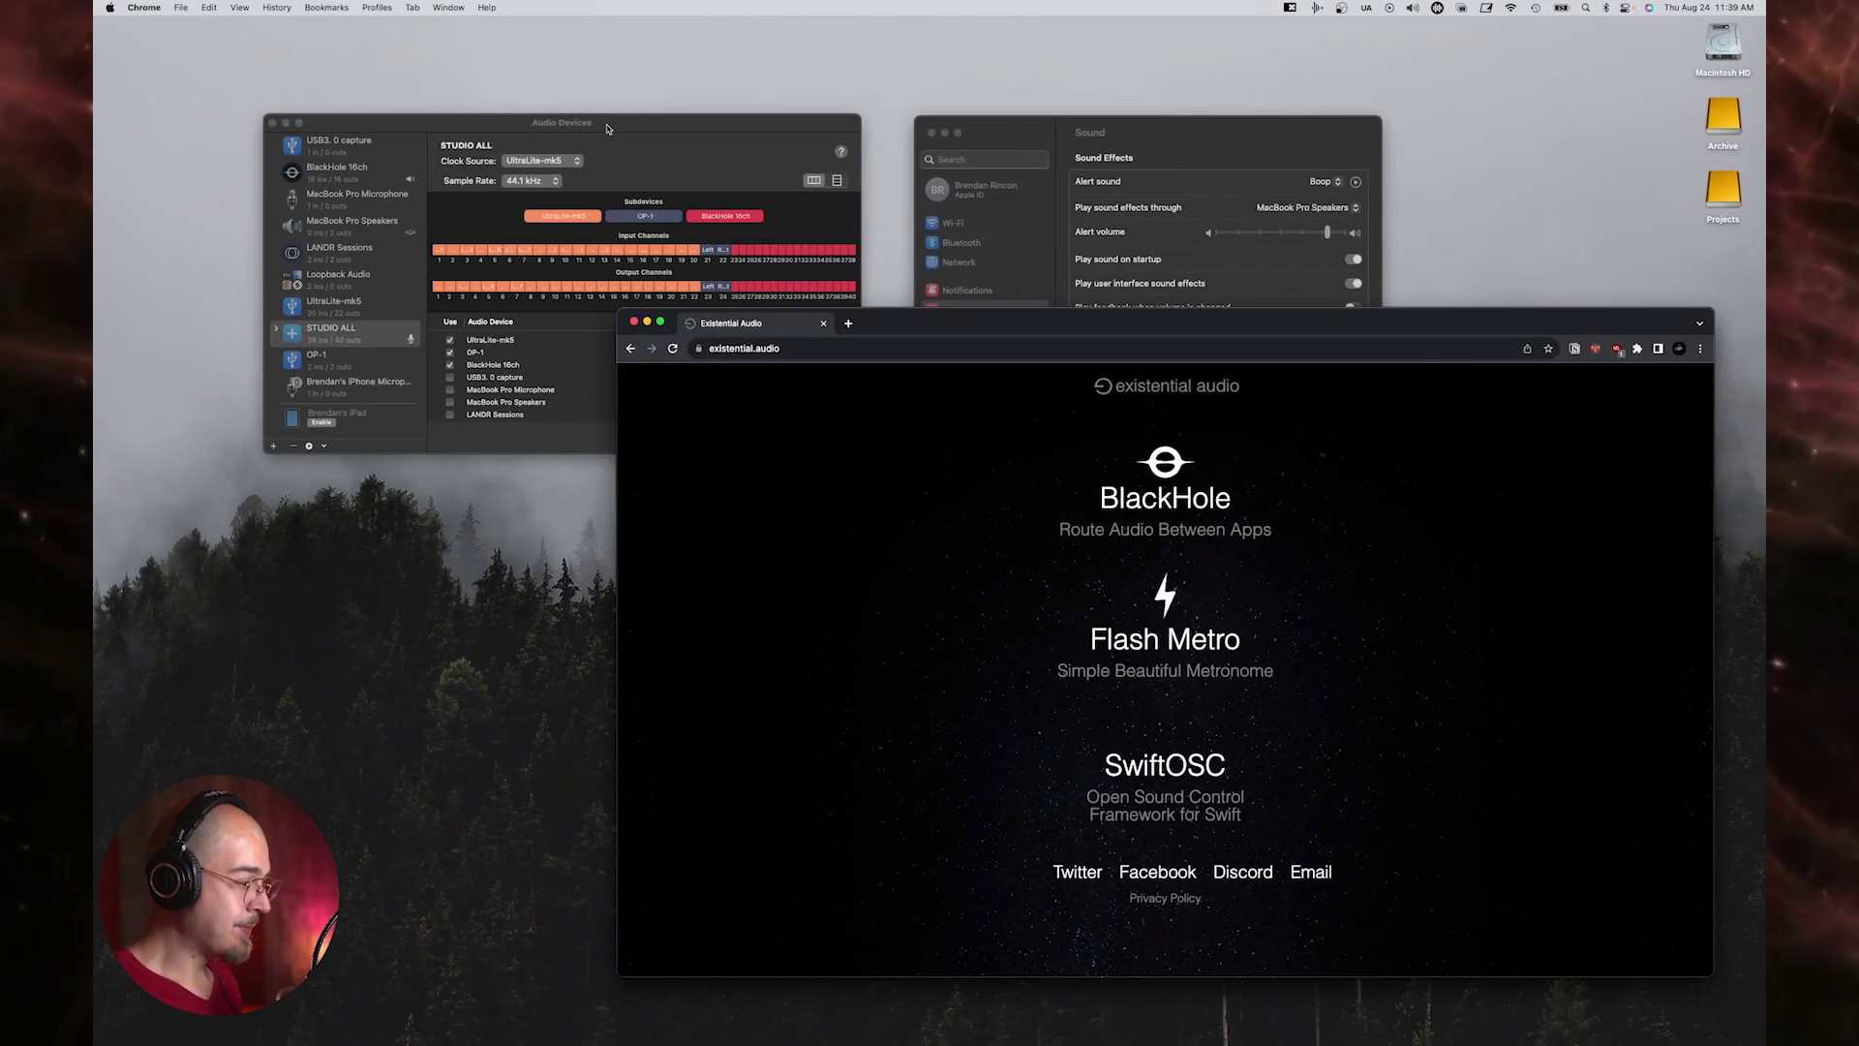
# Launch Audio MIDI Setup via a Spotlight search for 'audio mi' and position its Audio Devices window
pyautogui.moveTo(609, 129); pyautogui.dragTo(564, 114)
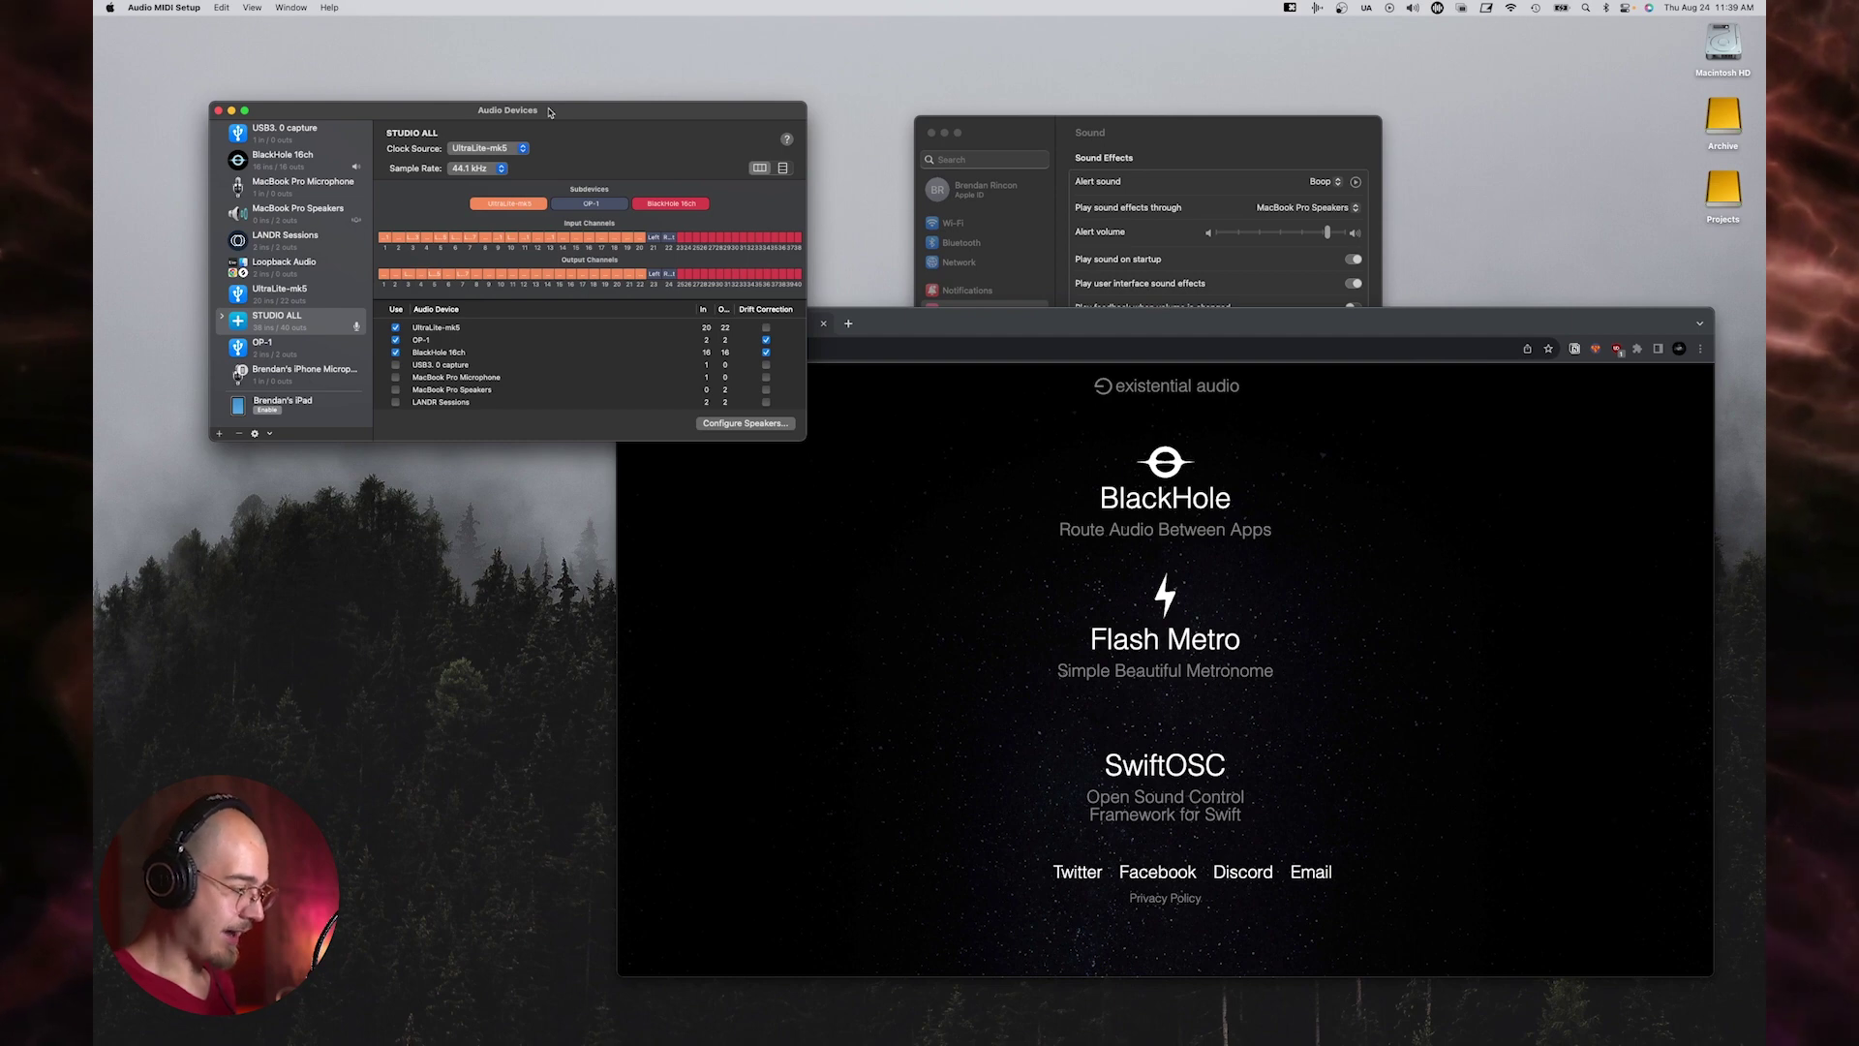
pyautogui.press('super+space')
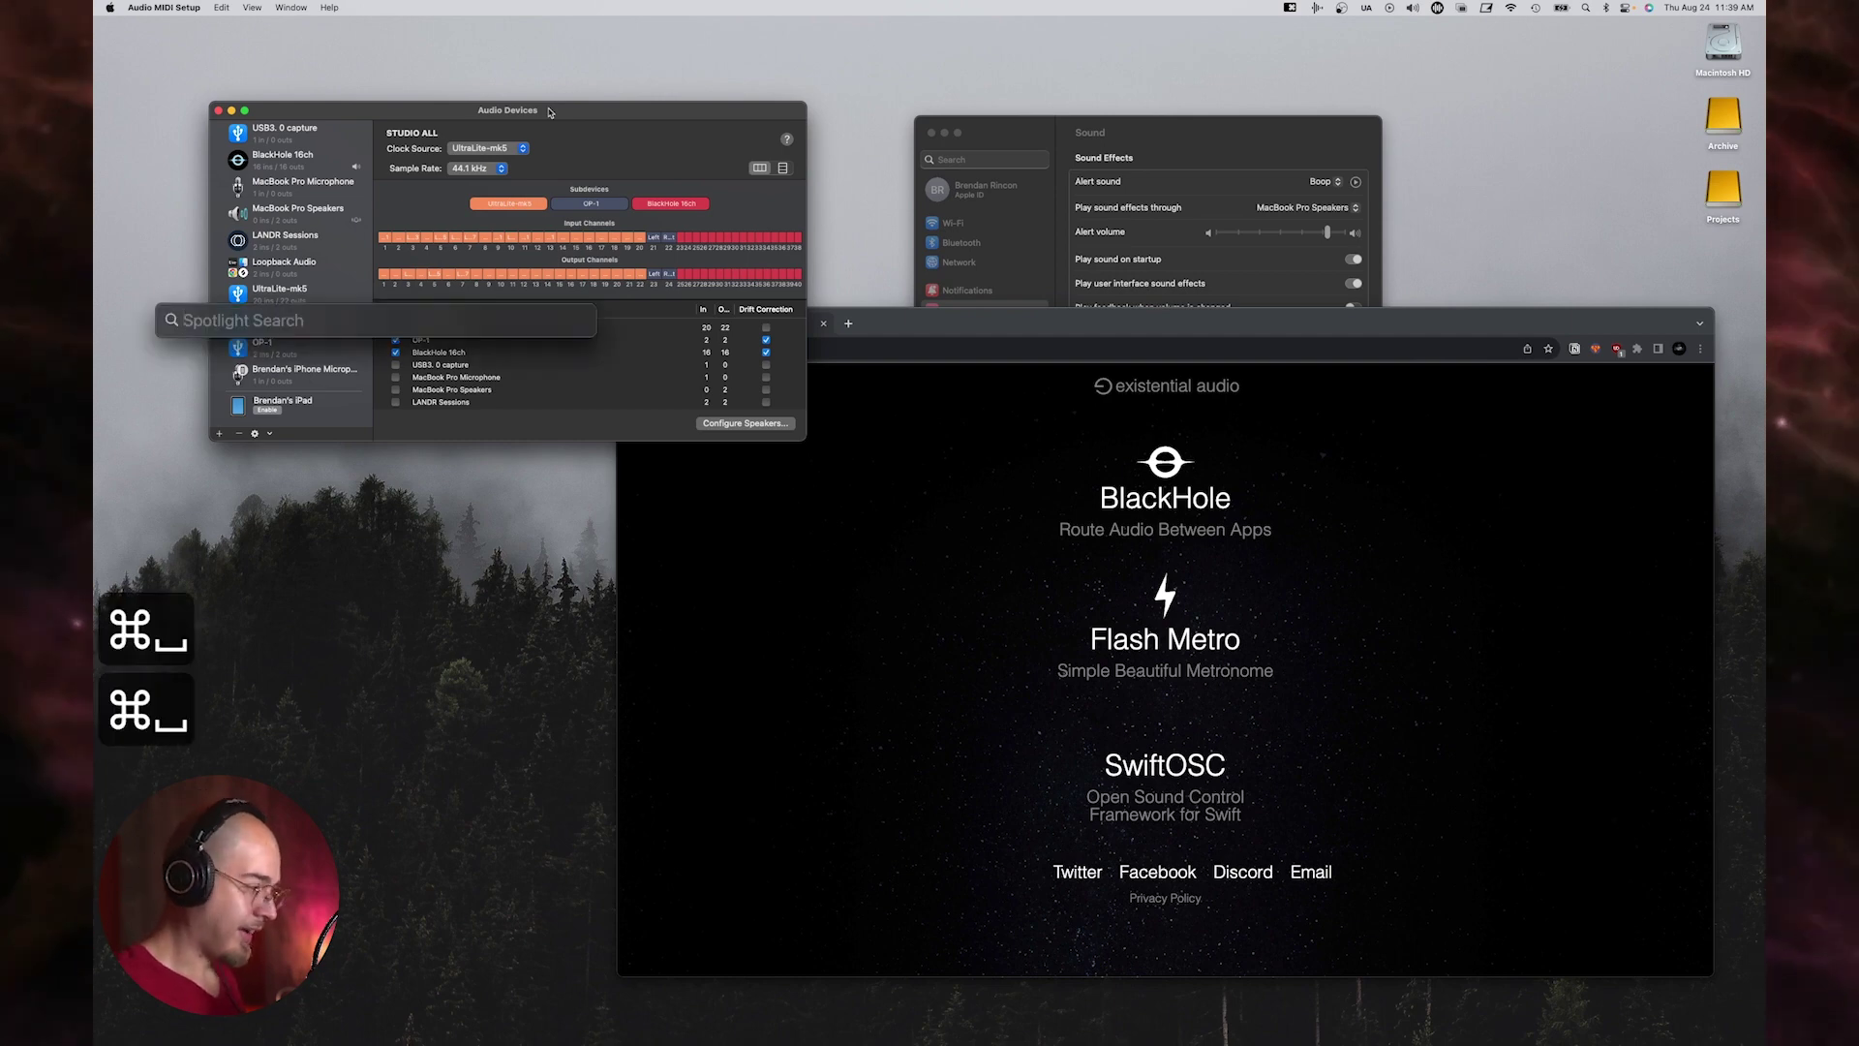
pyautogui.write('audio mi')
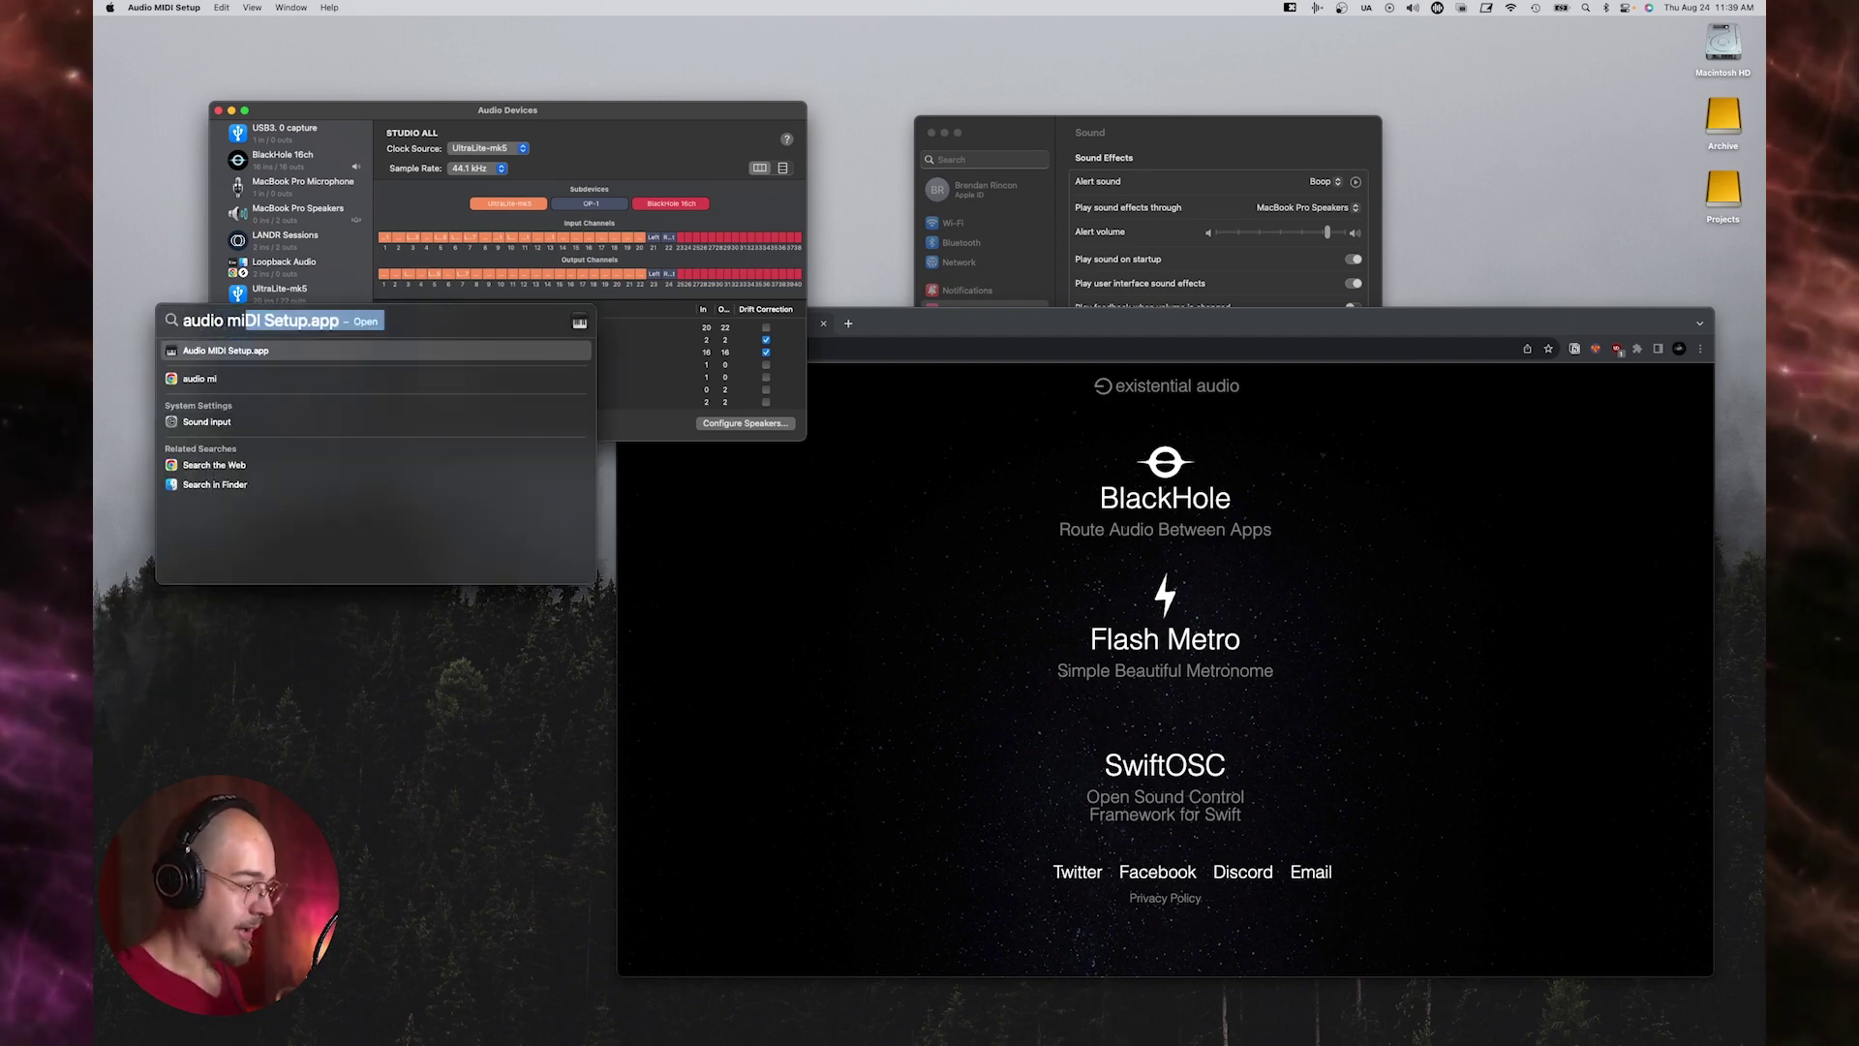
pyautogui.press('Return')
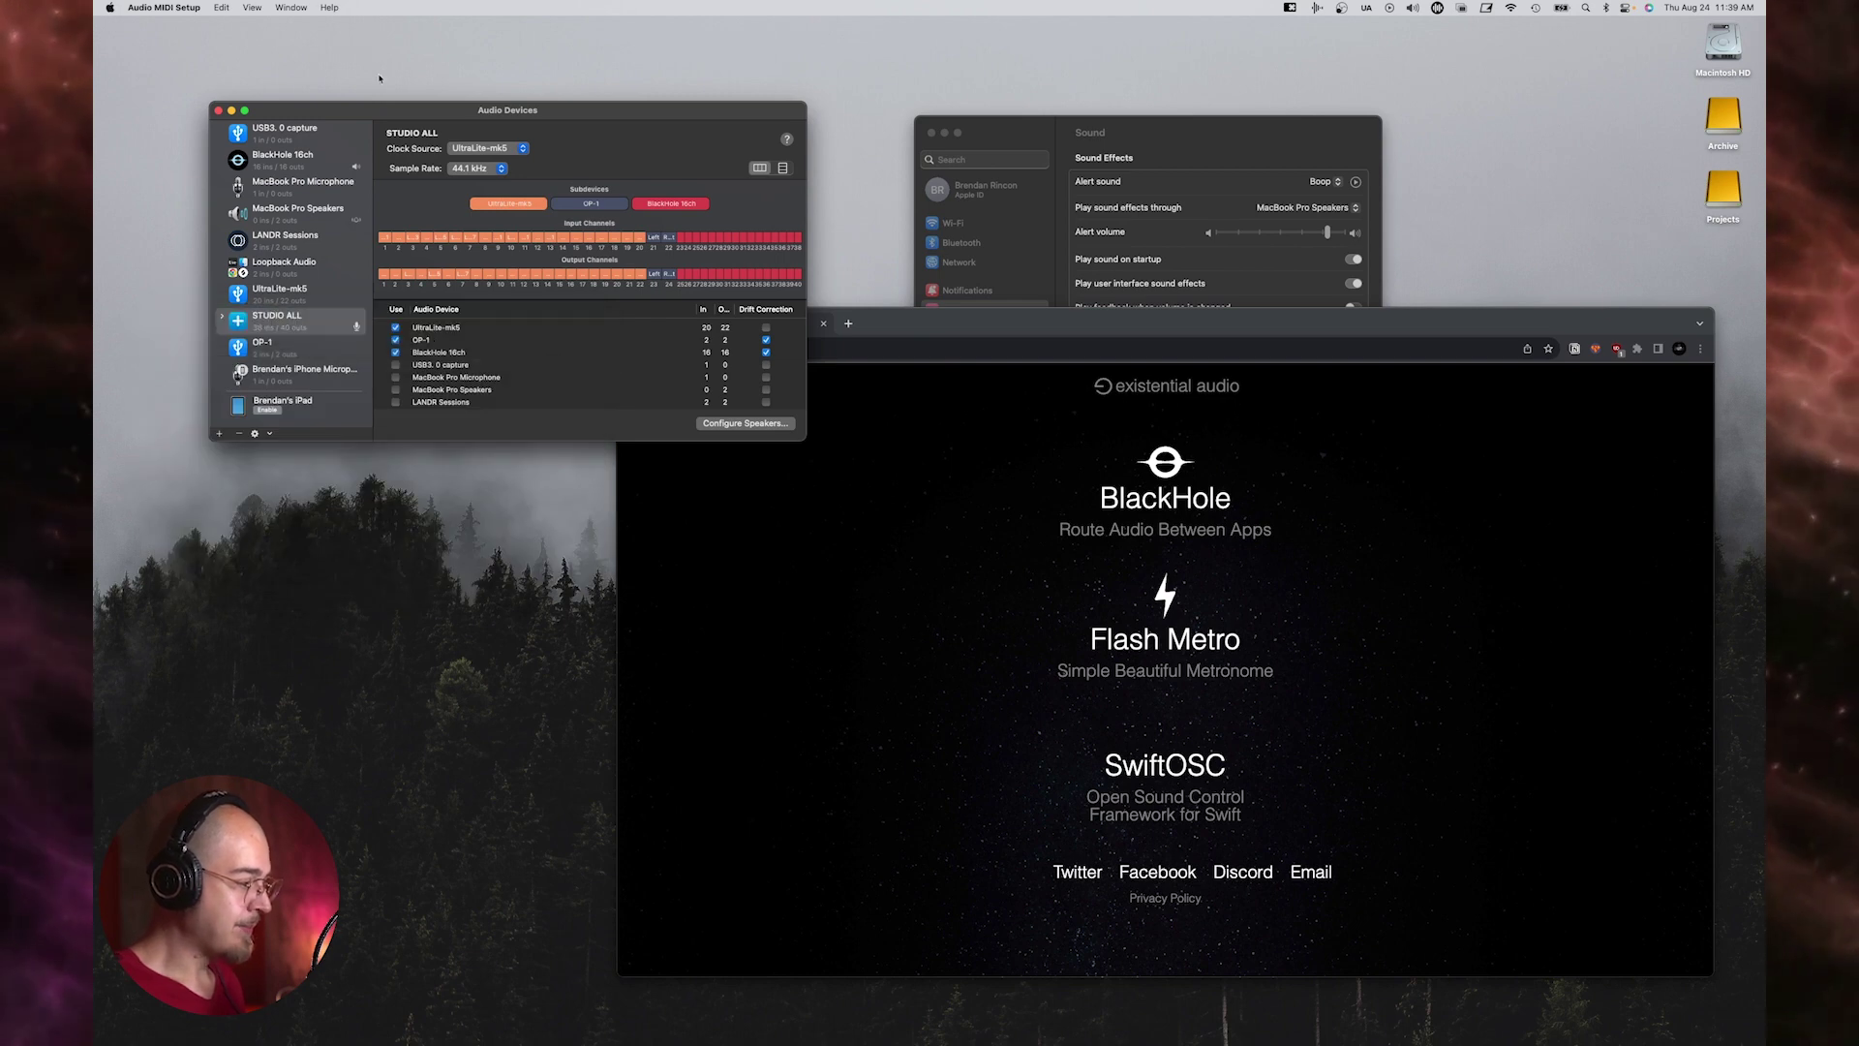
pyautogui.moveTo(369, 112); pyautogui.dragTo(354, 96)
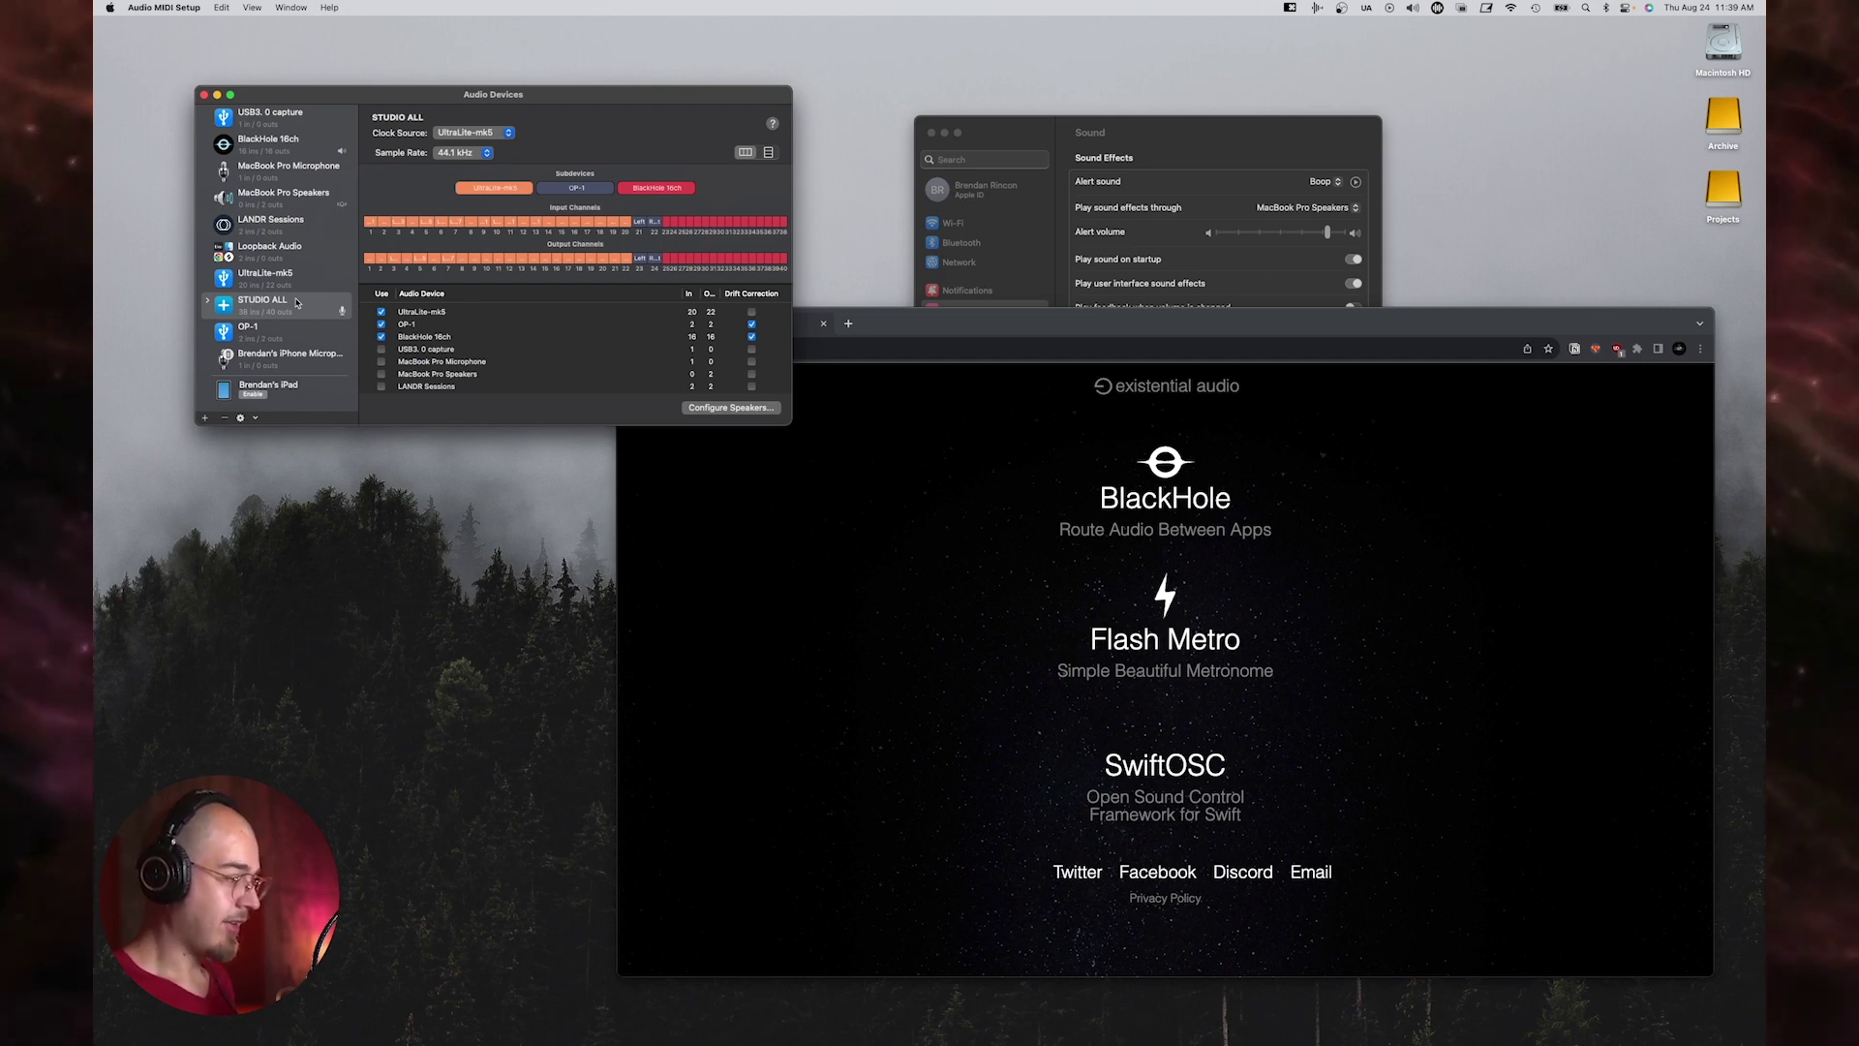
pyautogui.hotkey('ctrl', 'Right')
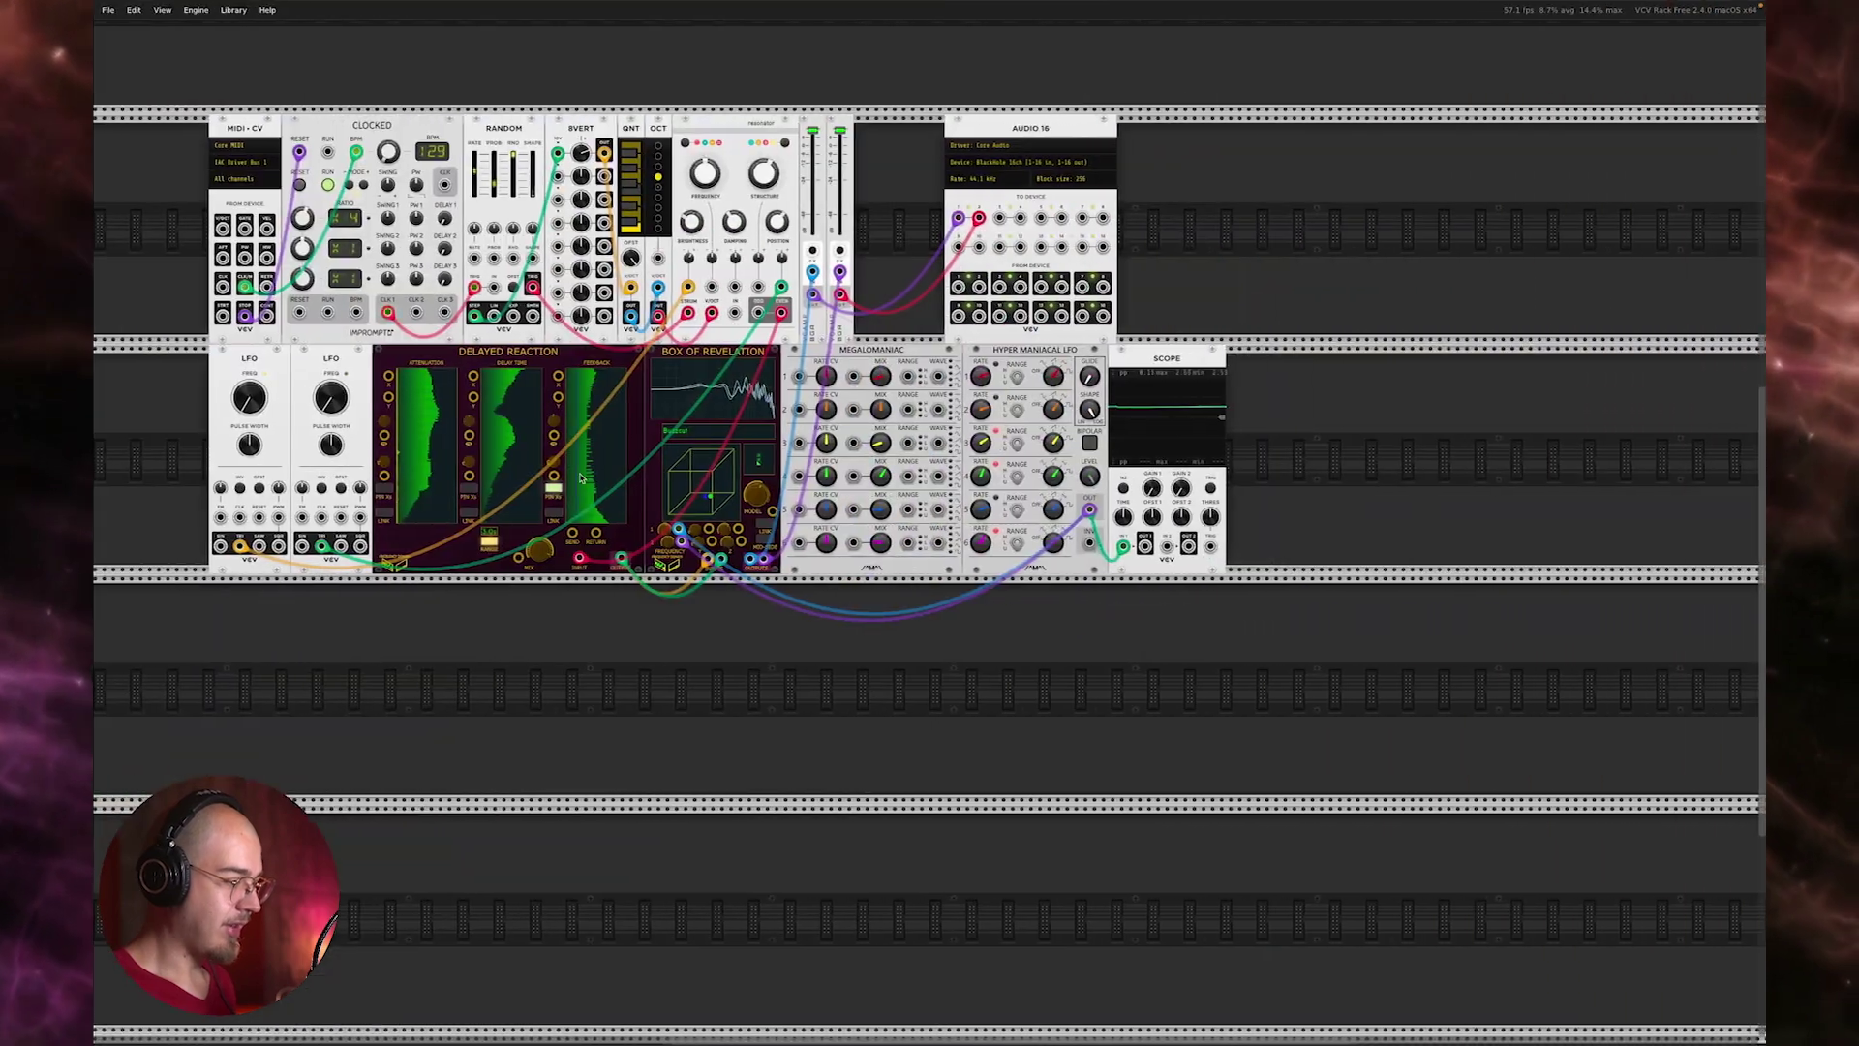
# Check that Ableton's audio preferences list STUDIO ALL as both input and output device
pyautogui.hotkey('ctrl', 'Right')
pyautogui.press('super+comma')
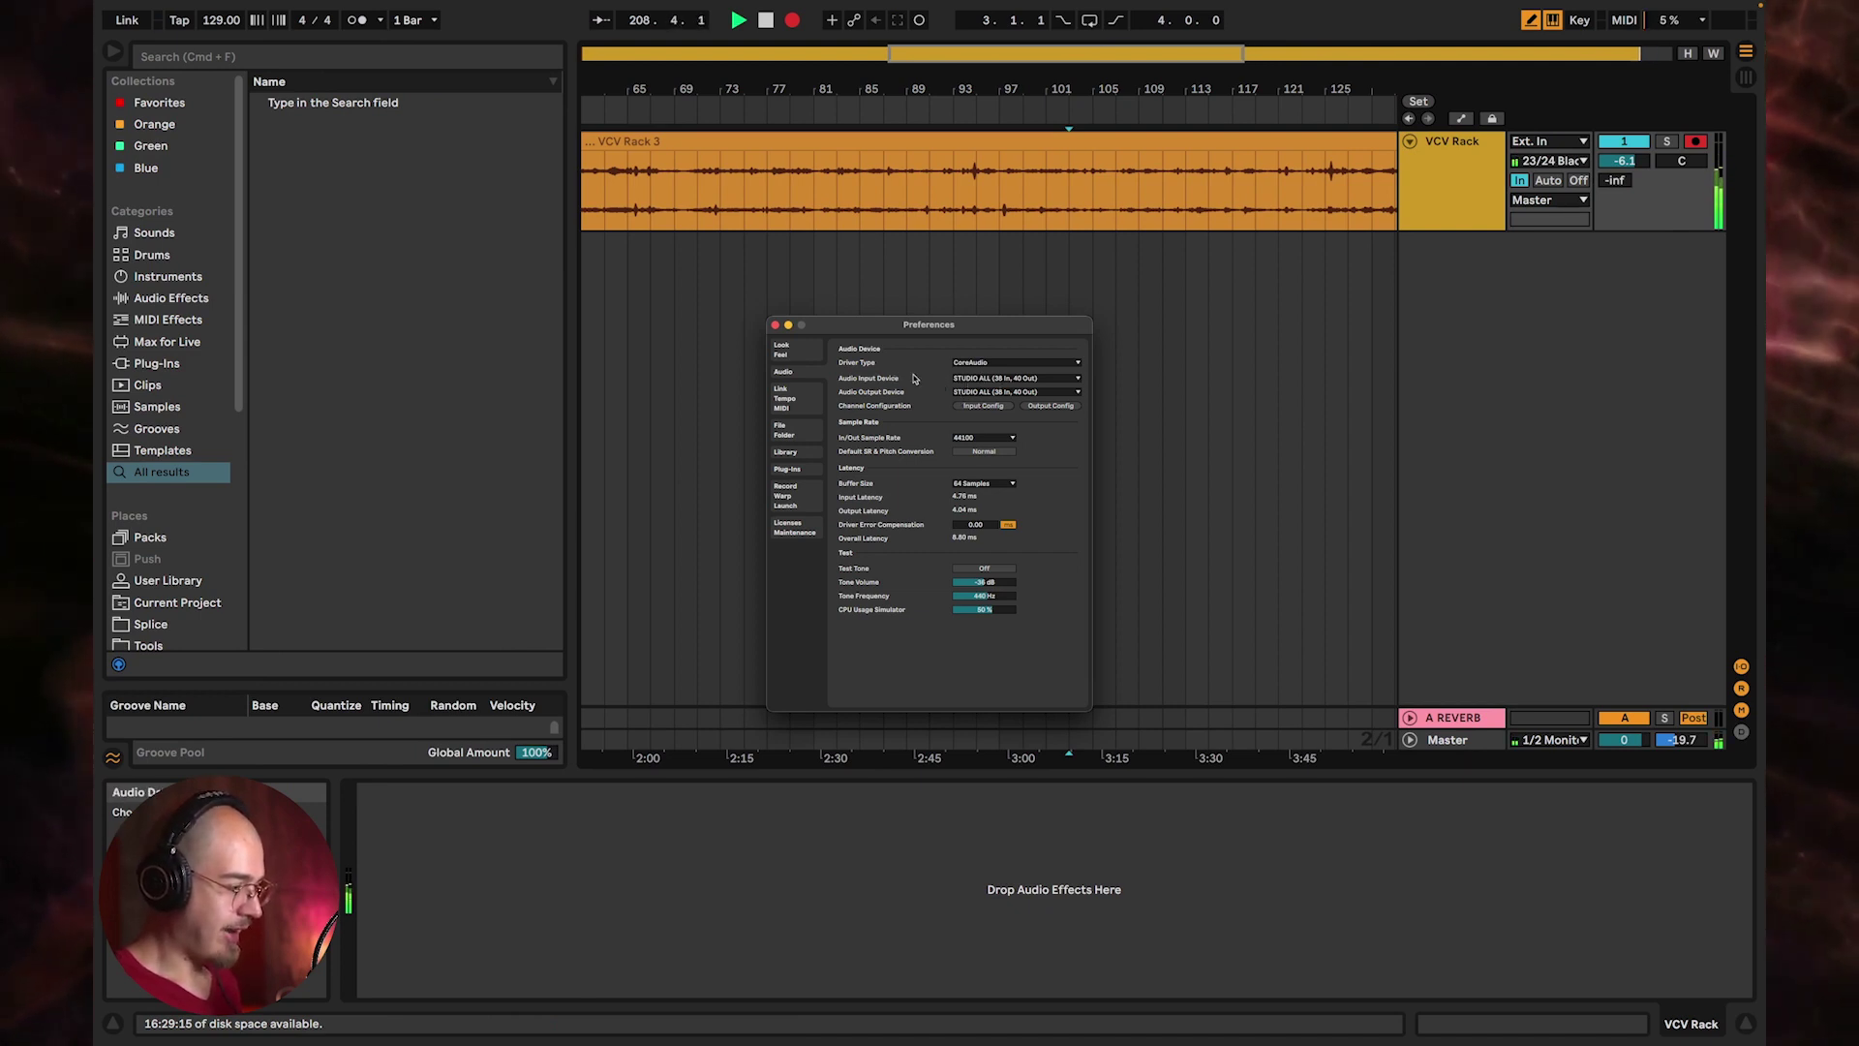
pyautogui.hotkey('ctrl', 'Left')
pyautogui.hotkey('ctrl', 'Left')
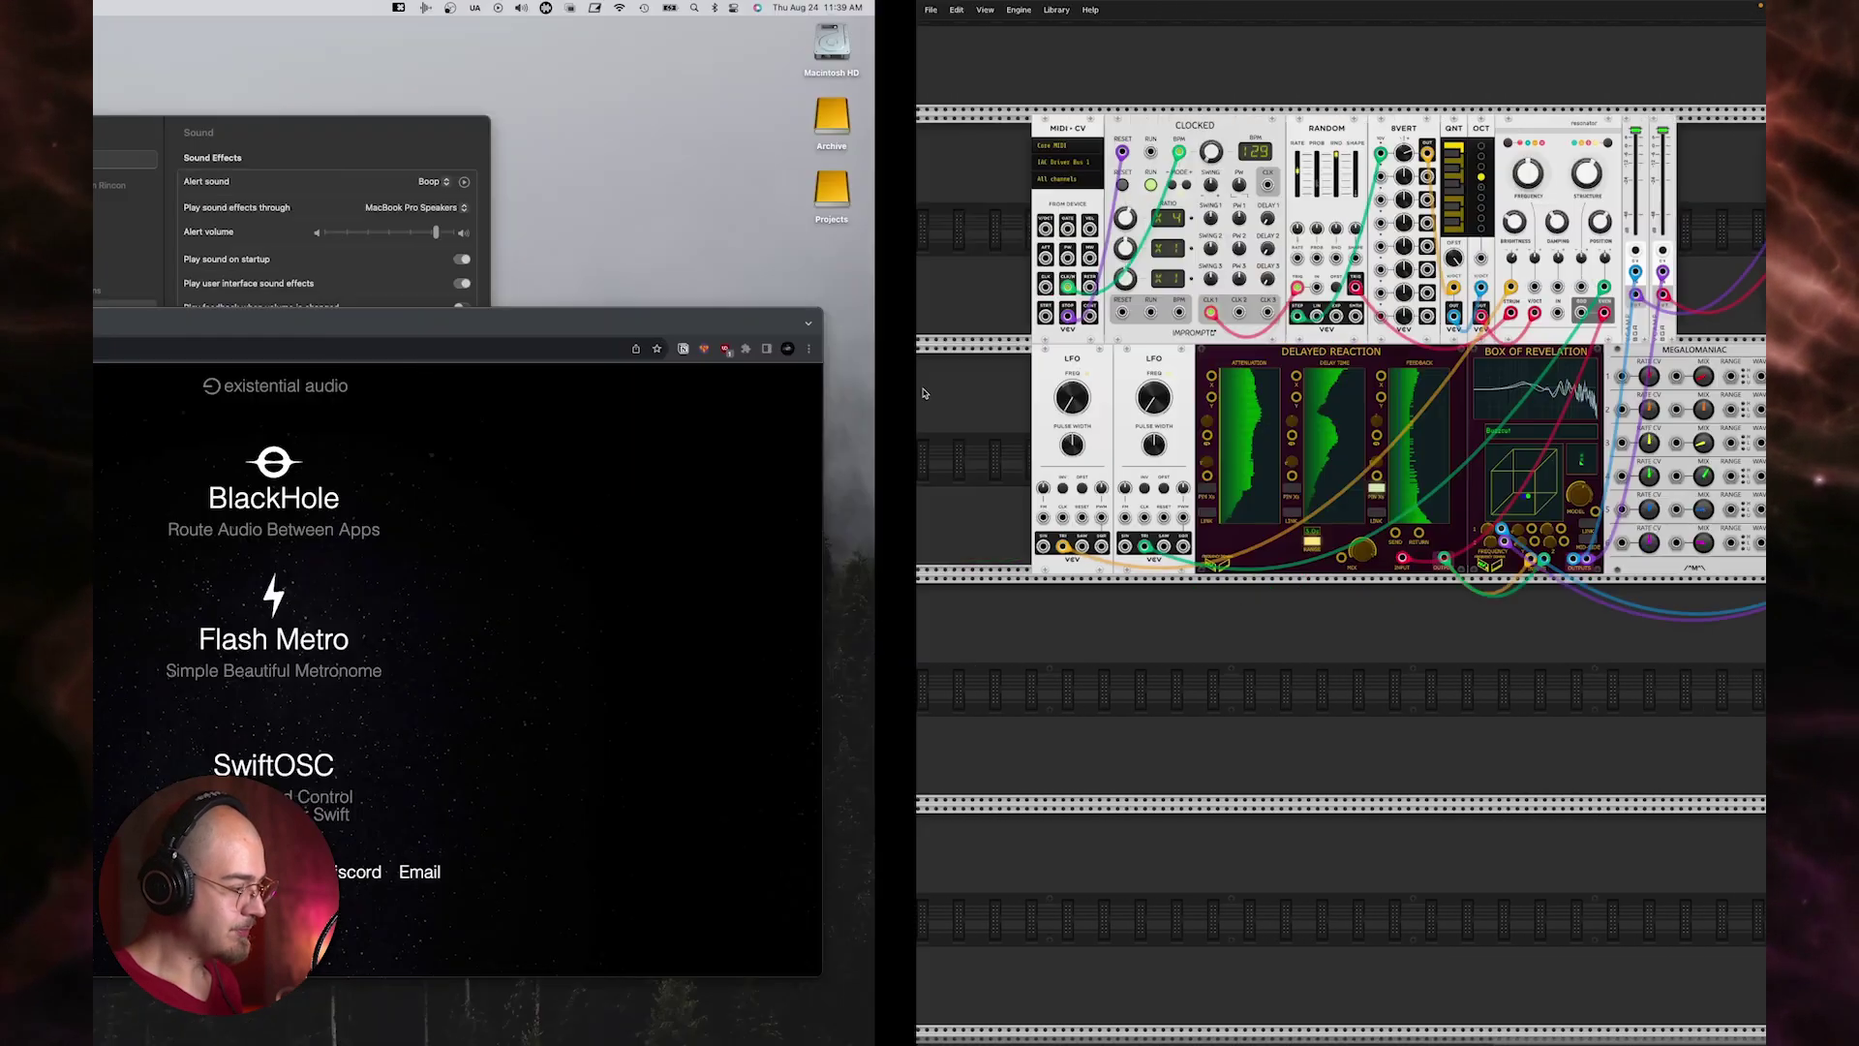
# Create and delete a spare aggregate device, then select STUDIO ALL to show its subdevices
pyautogui.moveTo(526, 97)
pyautogui.mouseDown()
pyautogui.moveTo(518, 178)
pyautogui.moveTo(549, 117)
pyautogui.mouseUp()
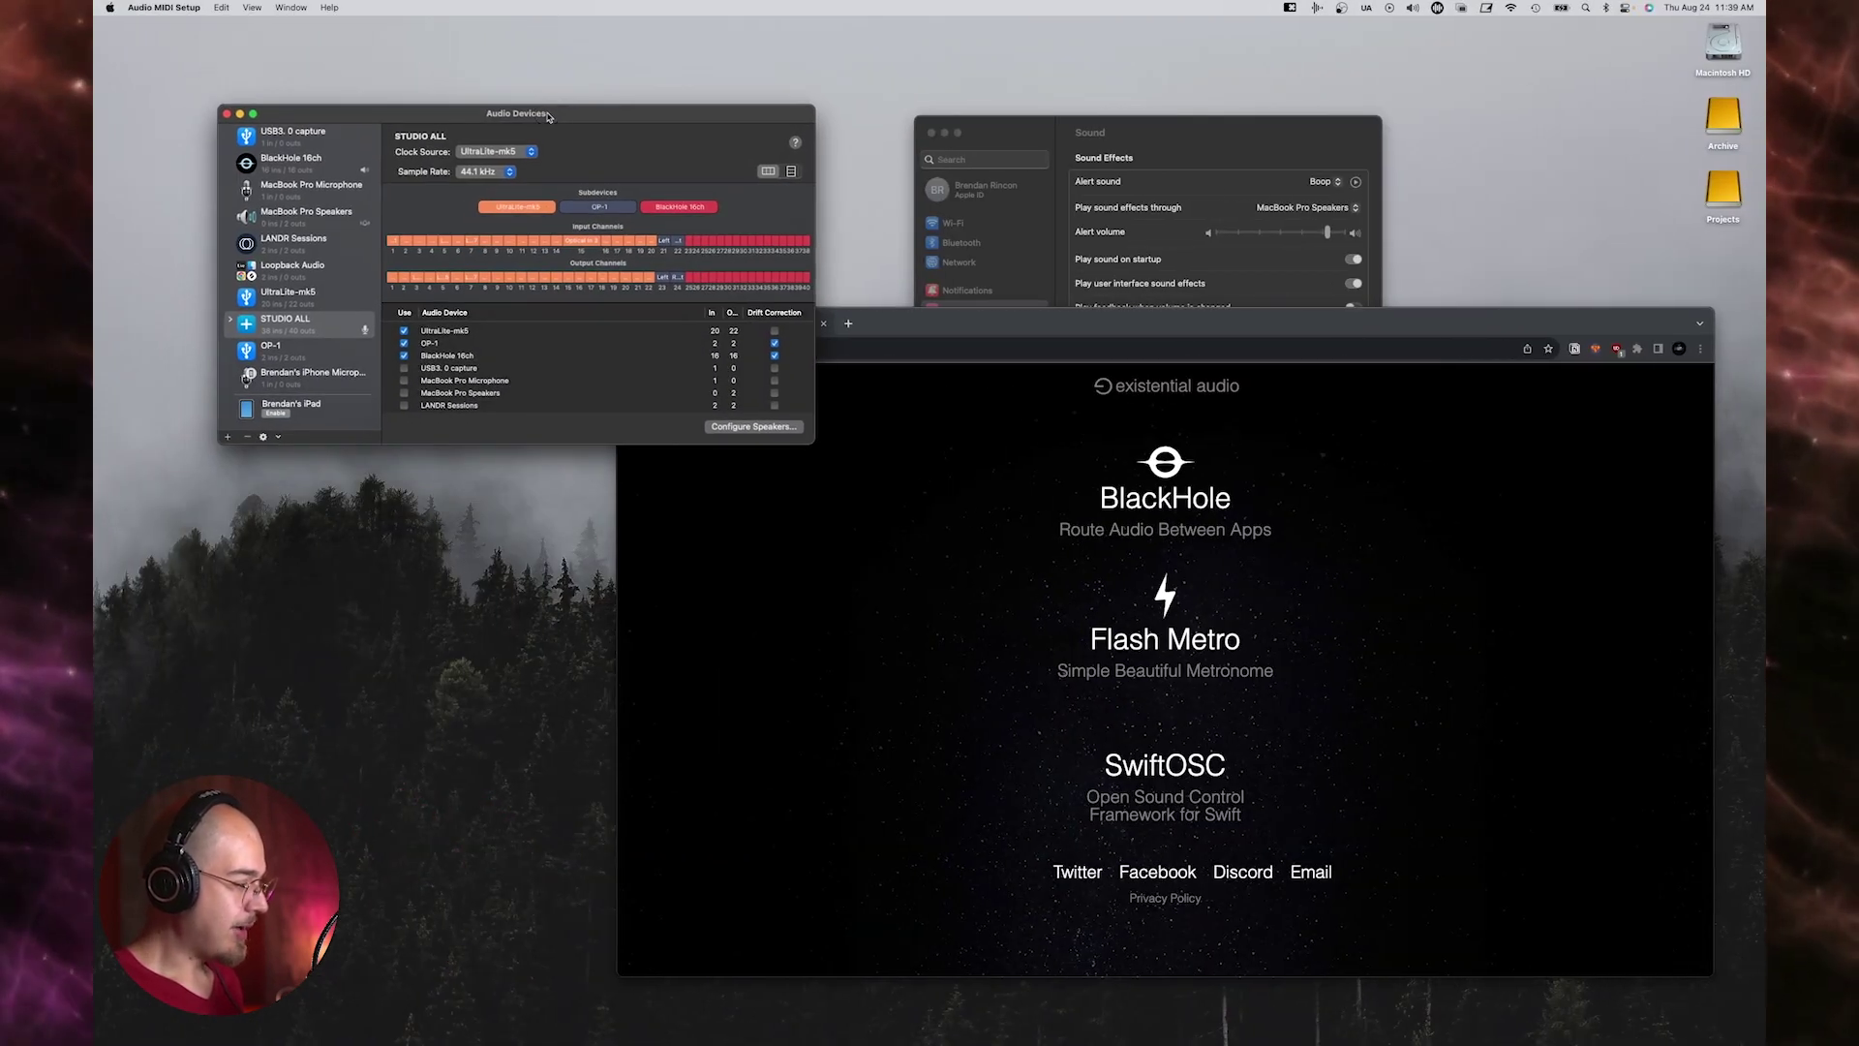
pyautogui.click(229, 437)
pyautogui.click(241, 453)
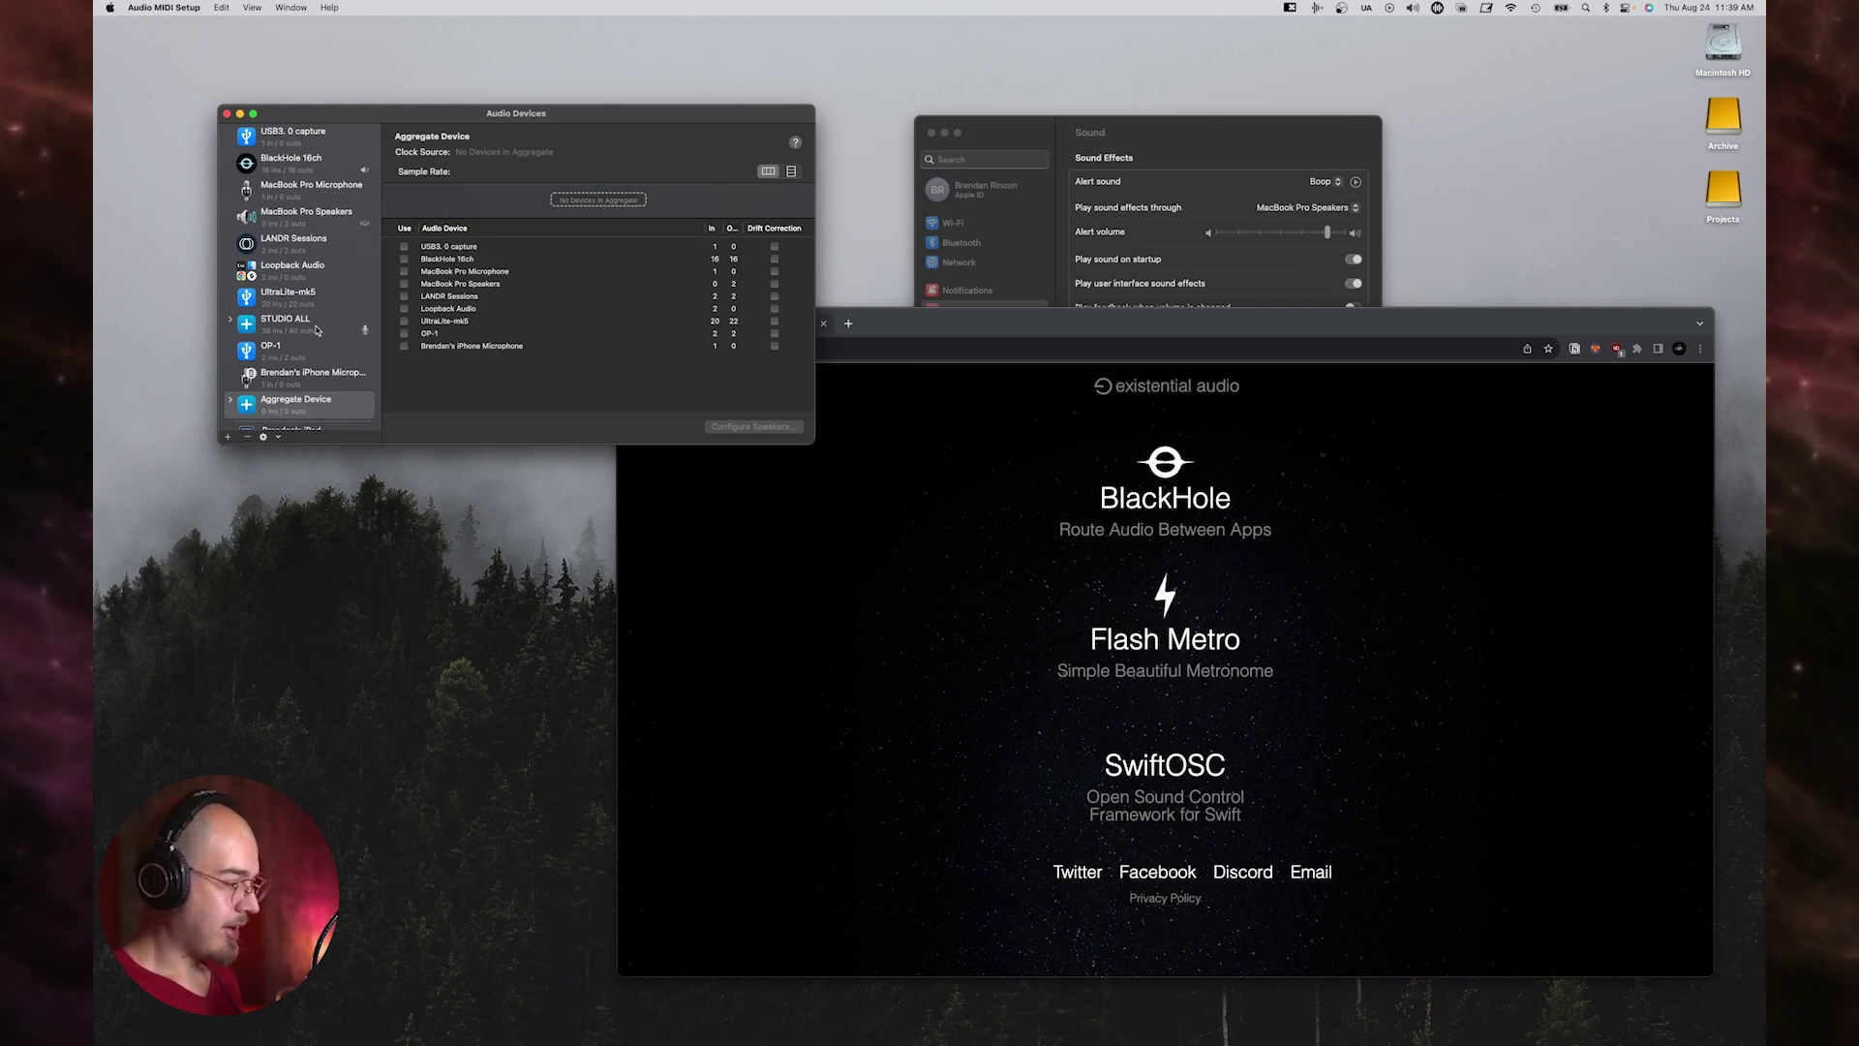
pyautogui.click(246, 437)
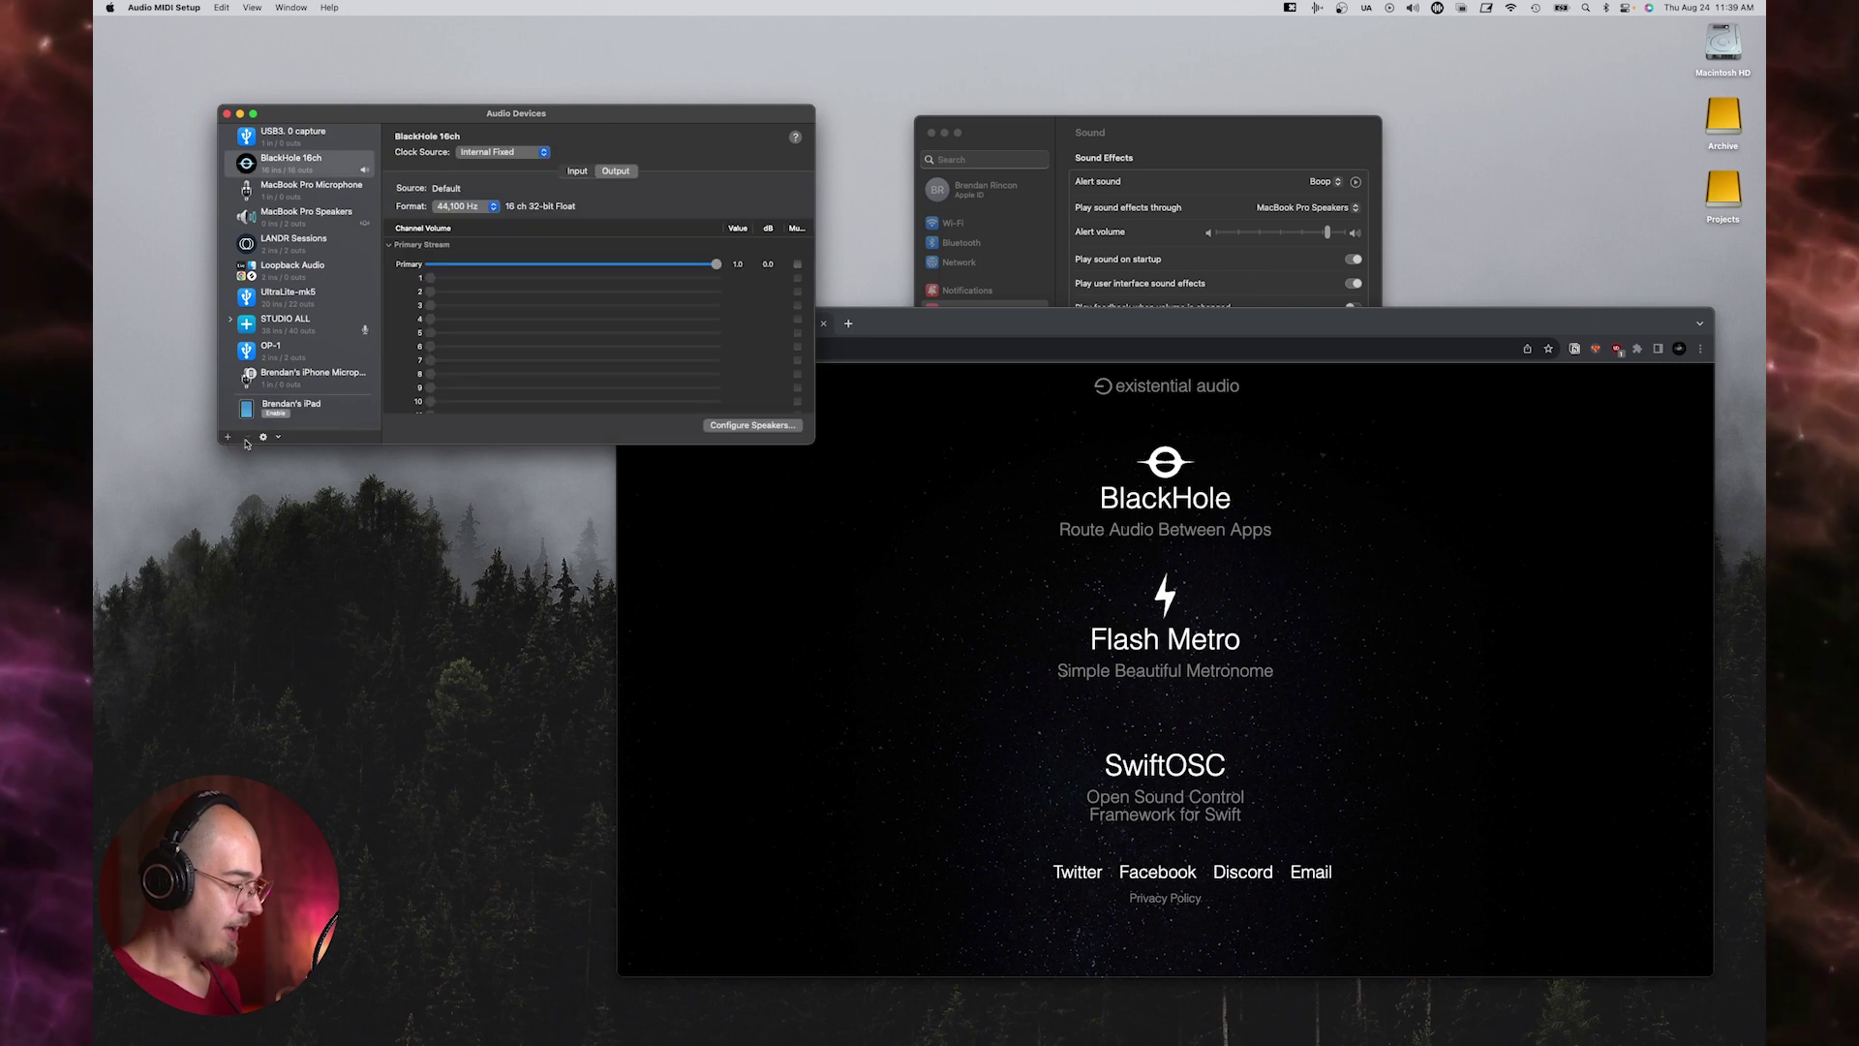
pyautogui.click(290, 322)
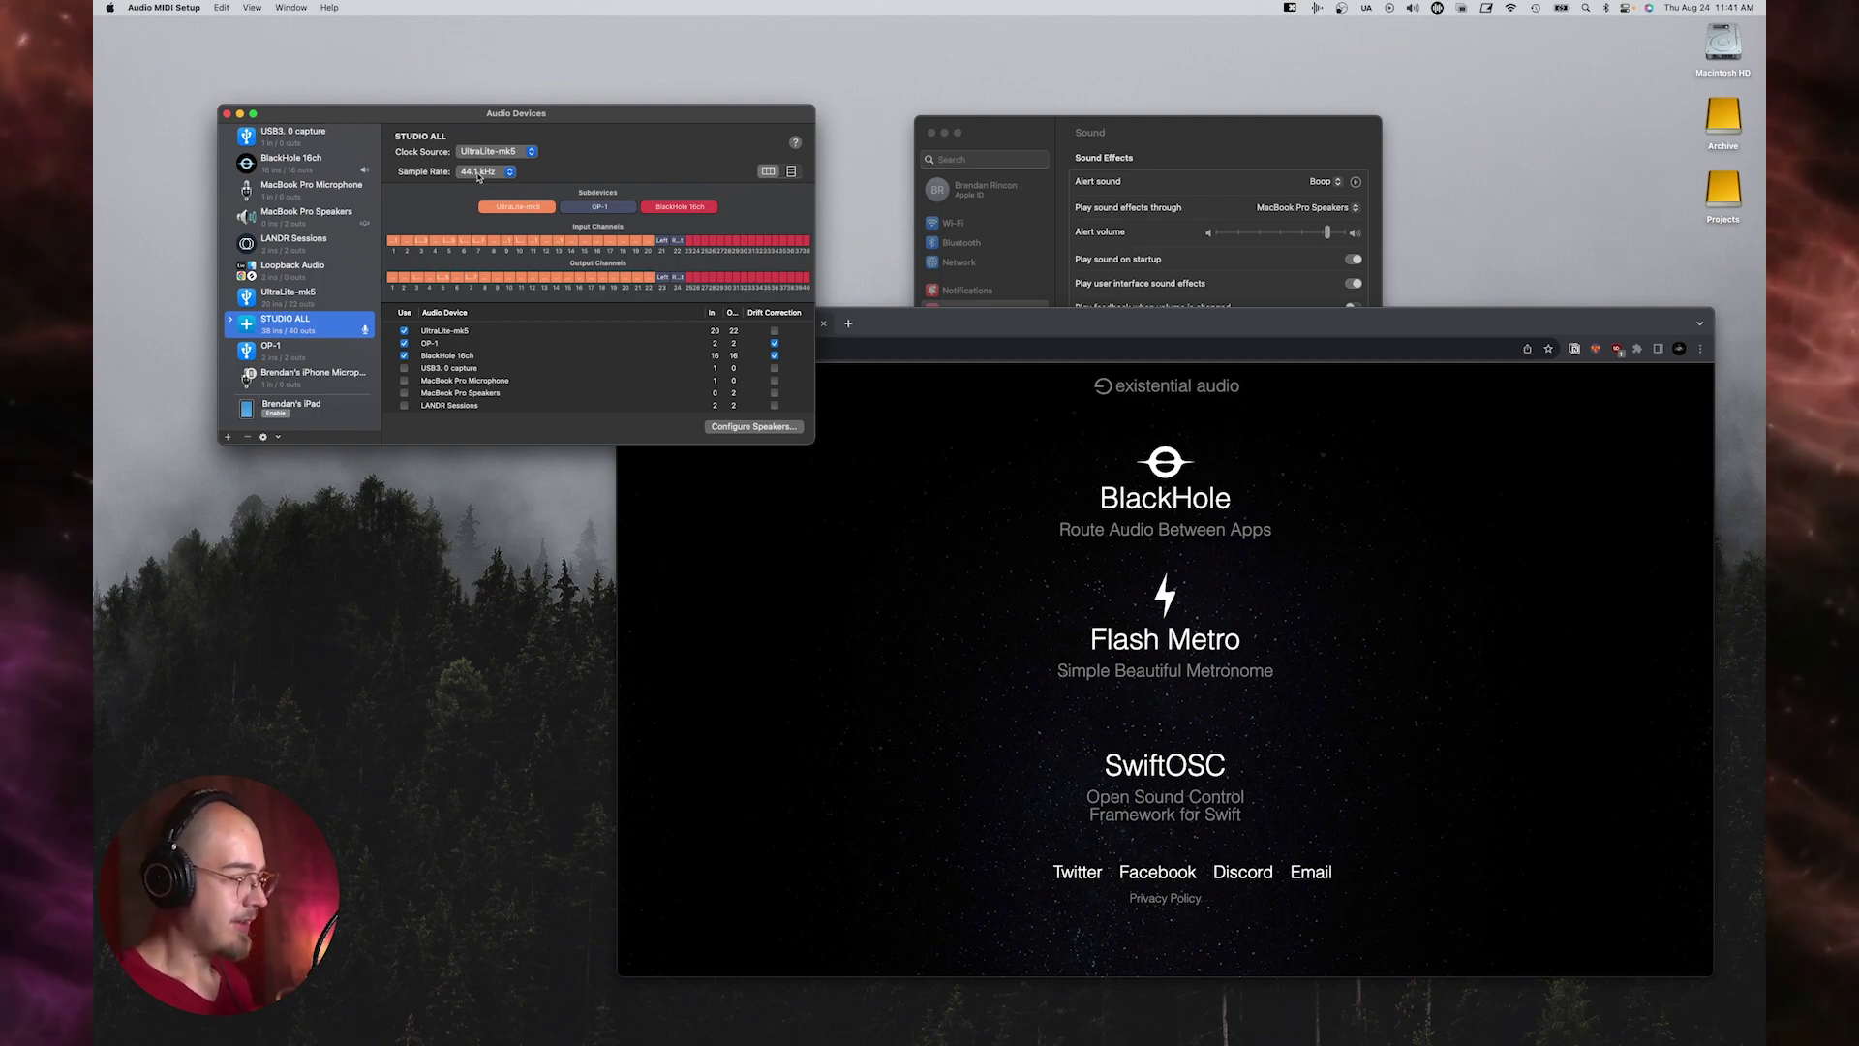
pyautogui.hotkey('ctrl', 'Right')
pyautogui.hotkey('ctrl', 'Right')
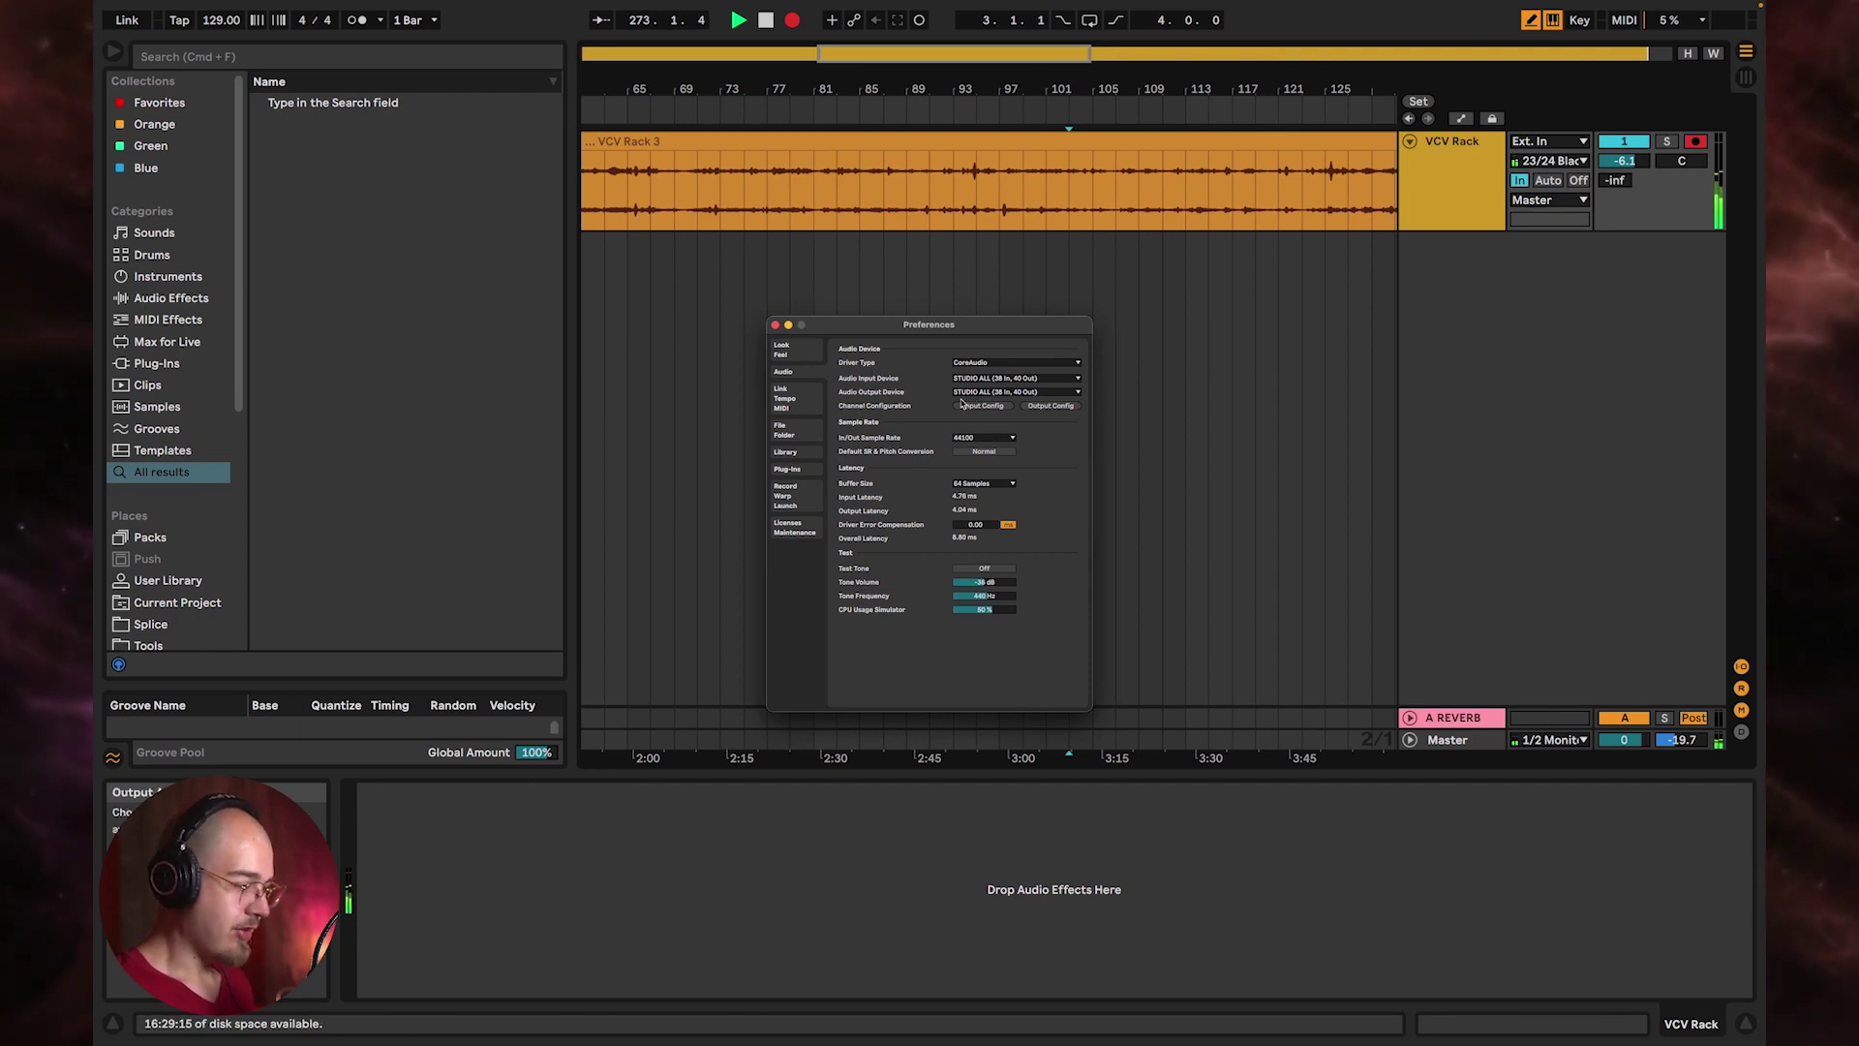
# Review the STUDIO ALL channels in Live's Input Config, confirm with OK and close Preferences
pyautogui.click(968, 410)
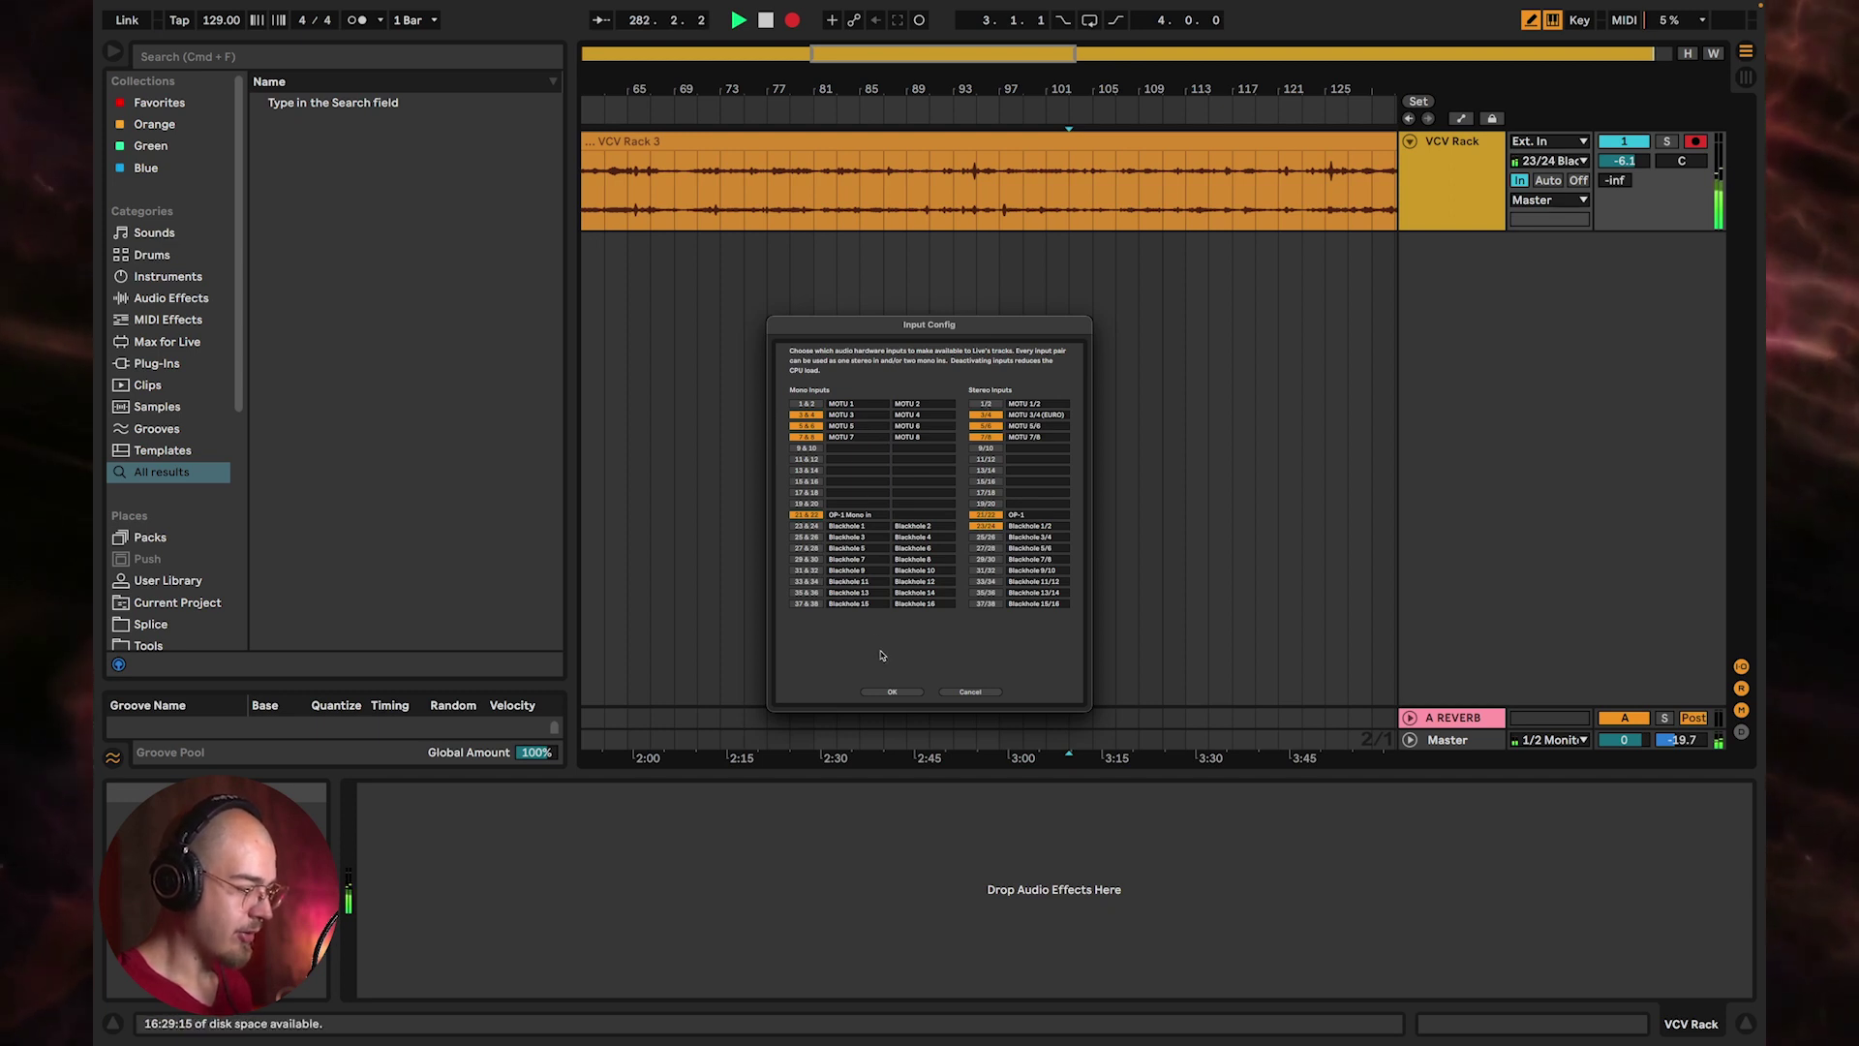
pyautogui.click(887, 692)
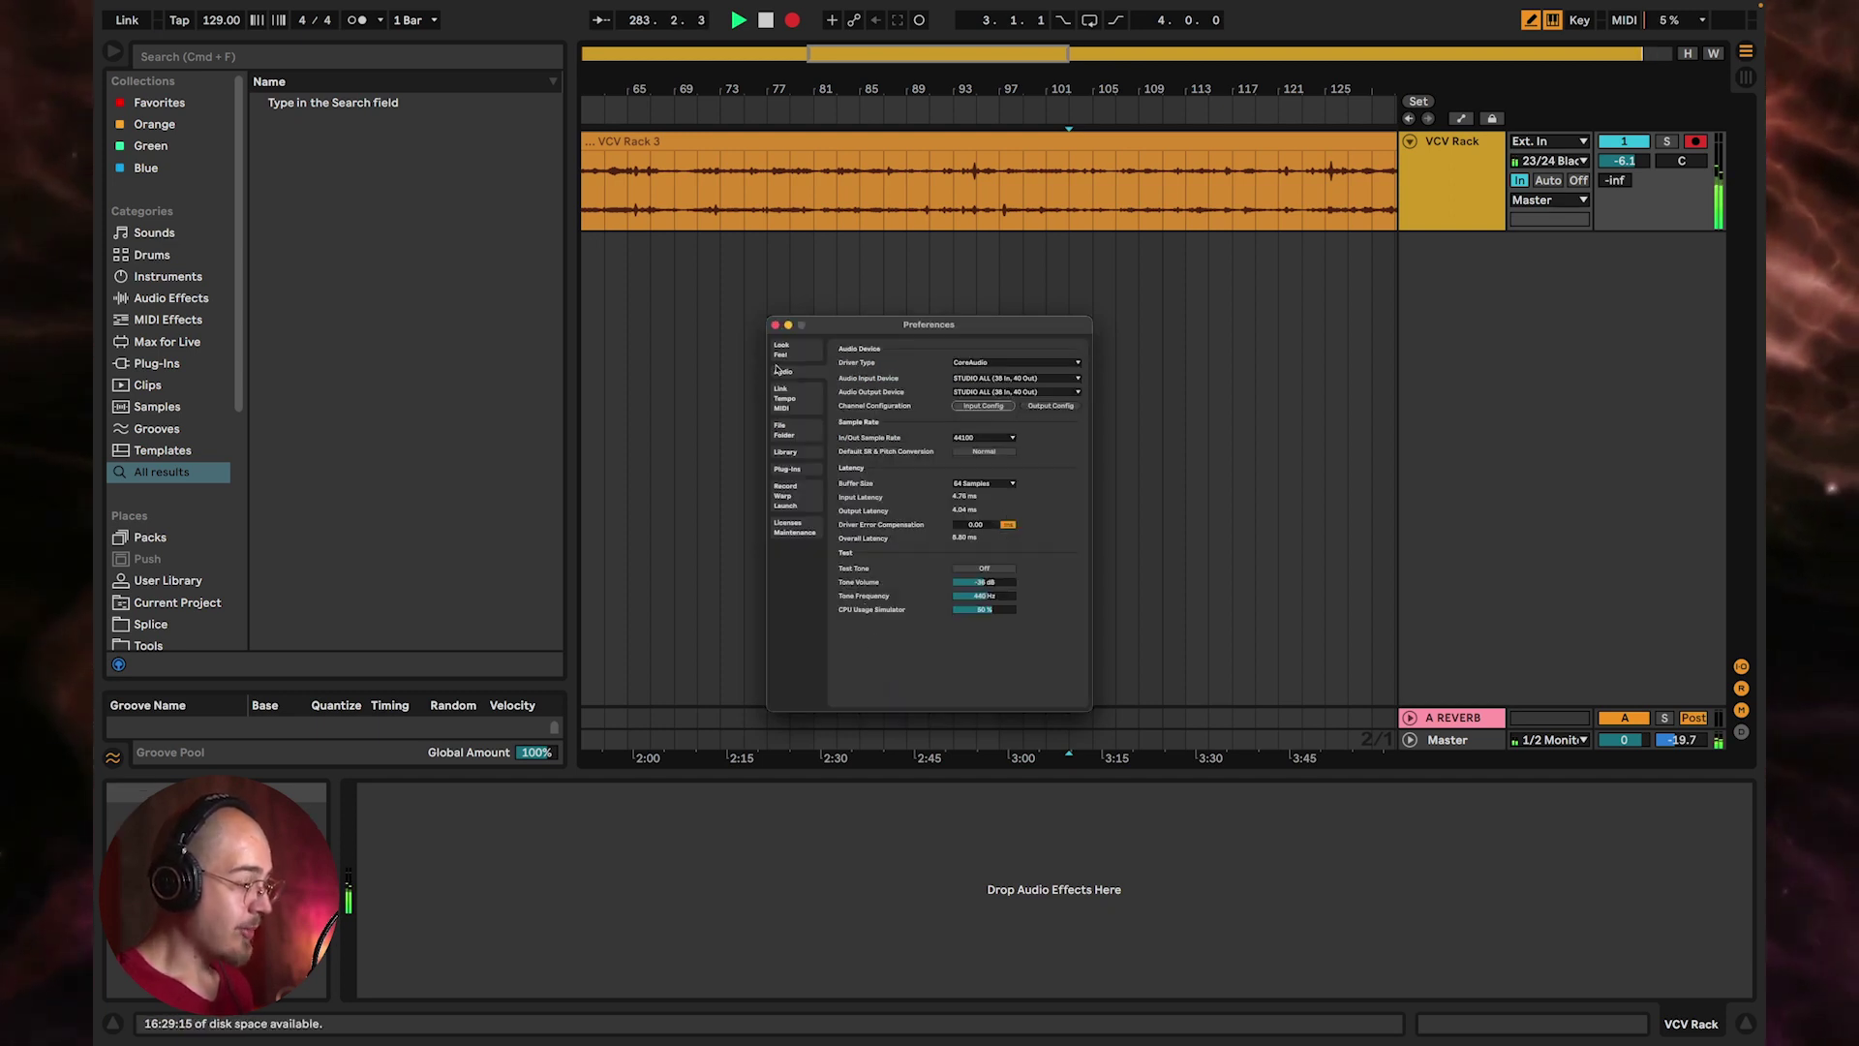
pyautogui.click(775, 326)
pyautogui.hotkey('ctrl', 'Left')
pyautogui.hotkey('ctrl', 'Left')
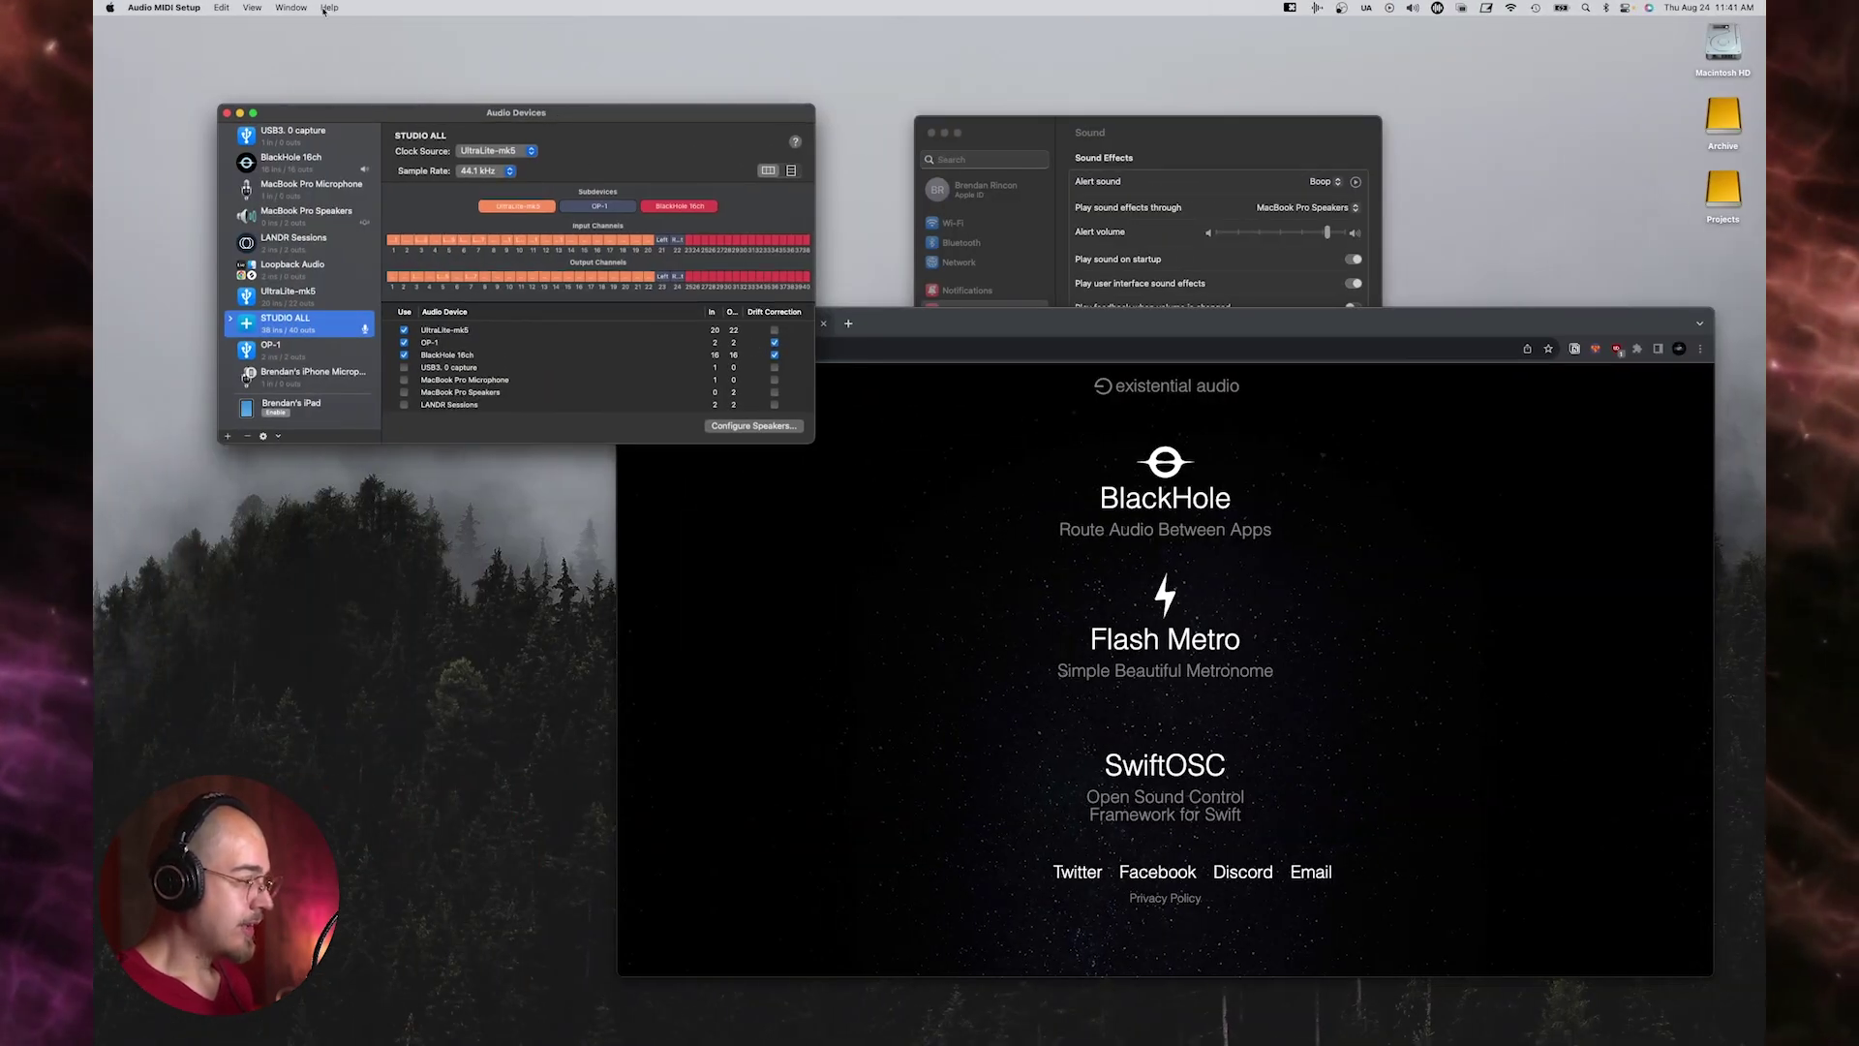
# Open and enlarge the MIDI Studio, then check the IAC Driver is online with Bus 1
pyautogui.click(186, 6)
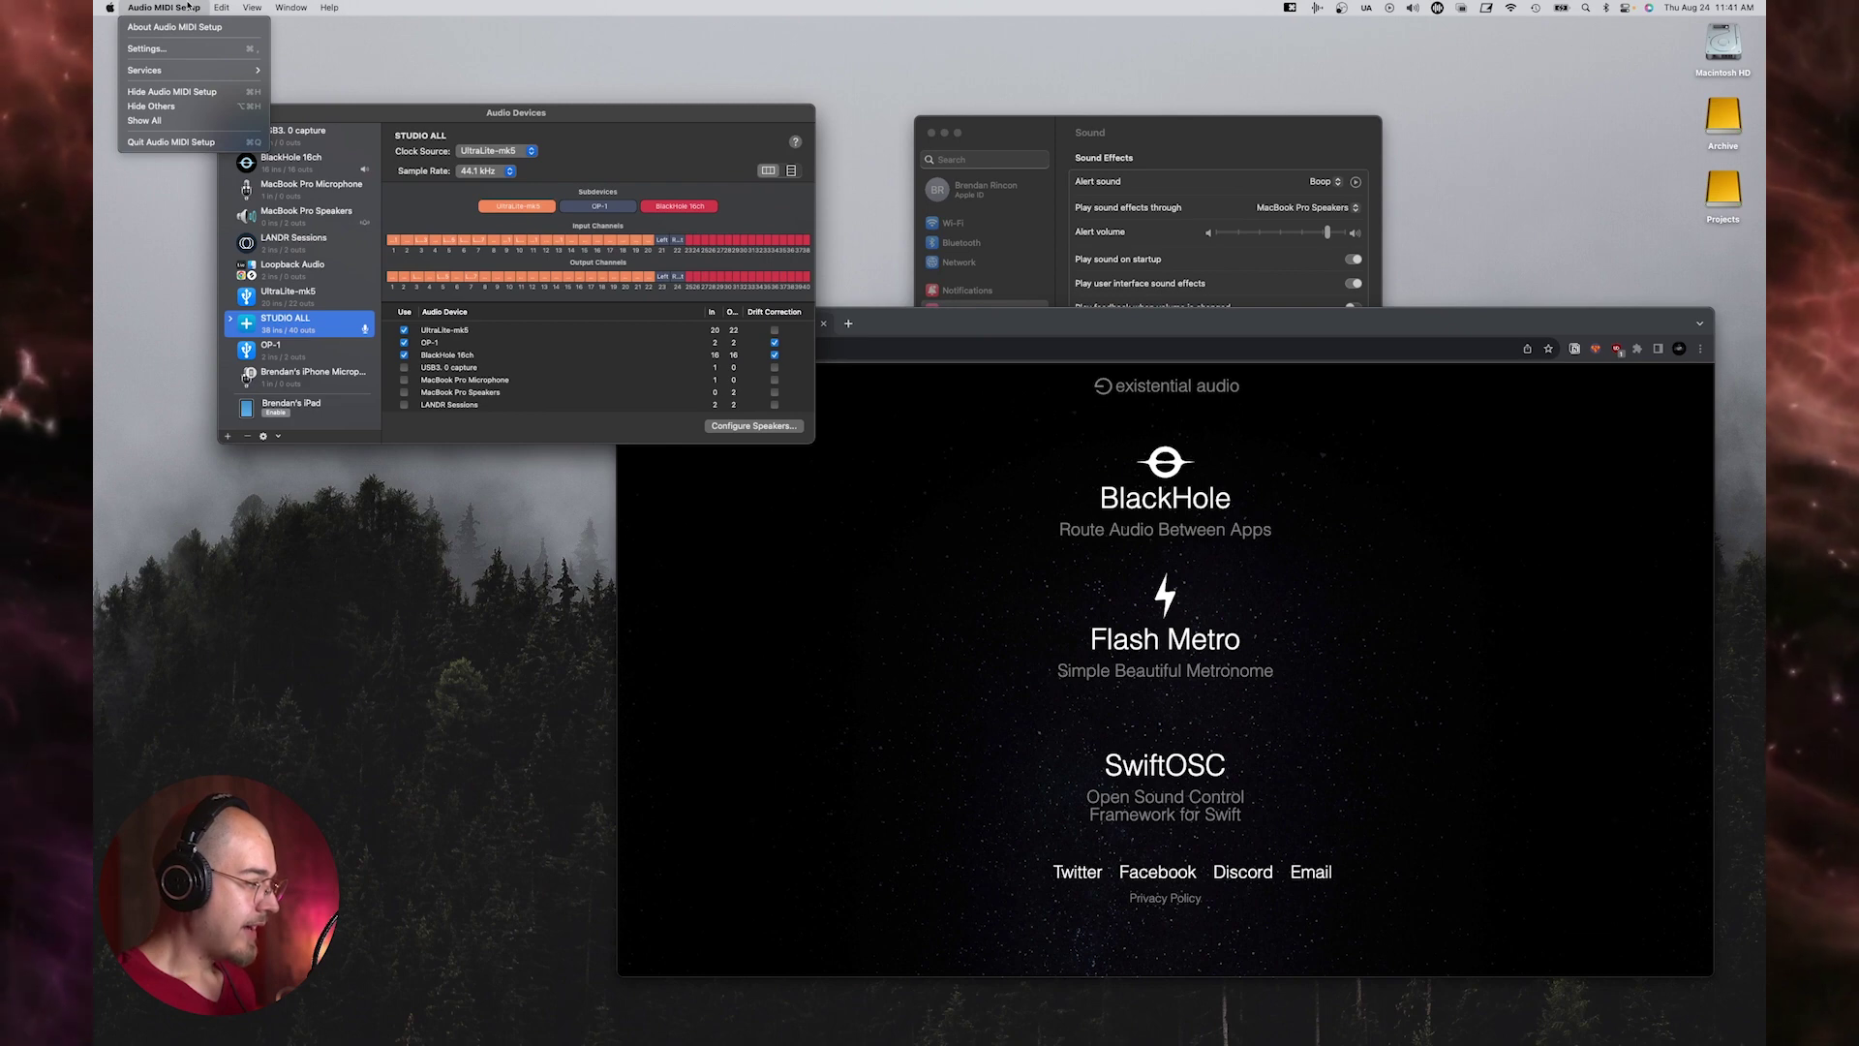
pyautogui.moveTo(289, 6)
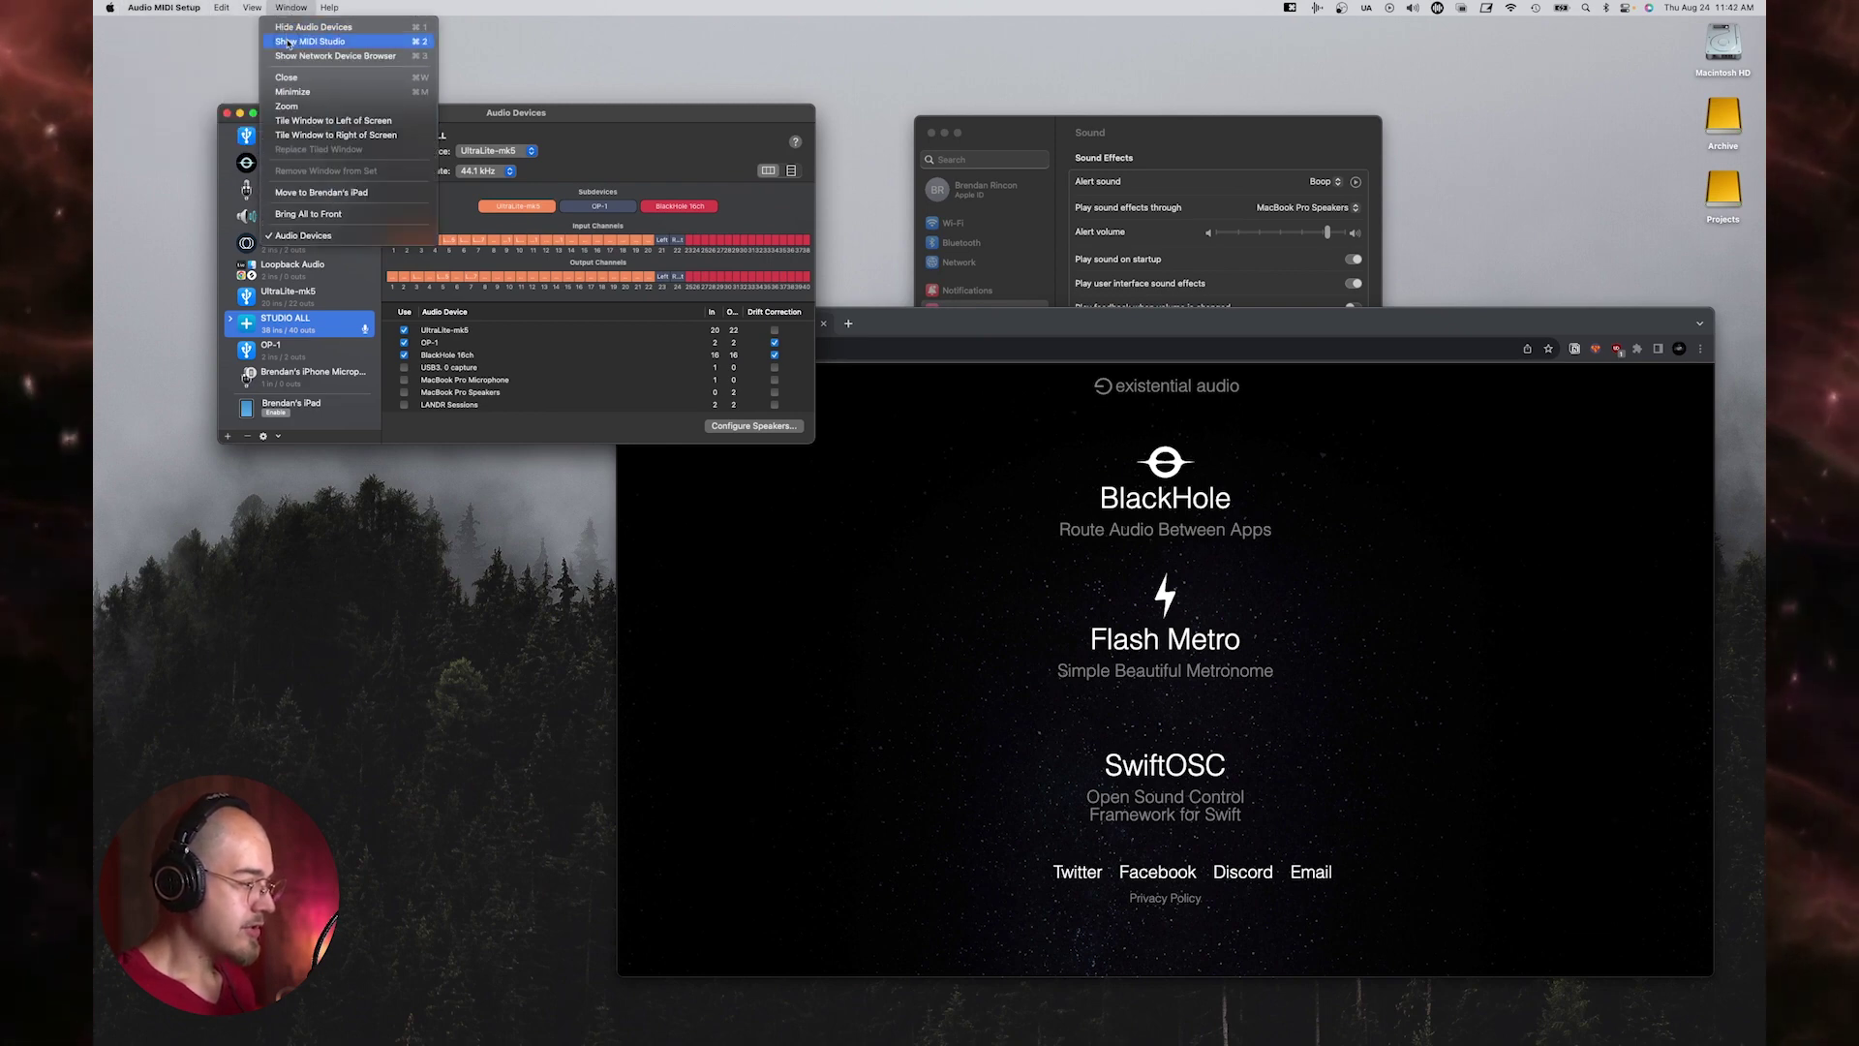
pyautogui.click(308, 41)
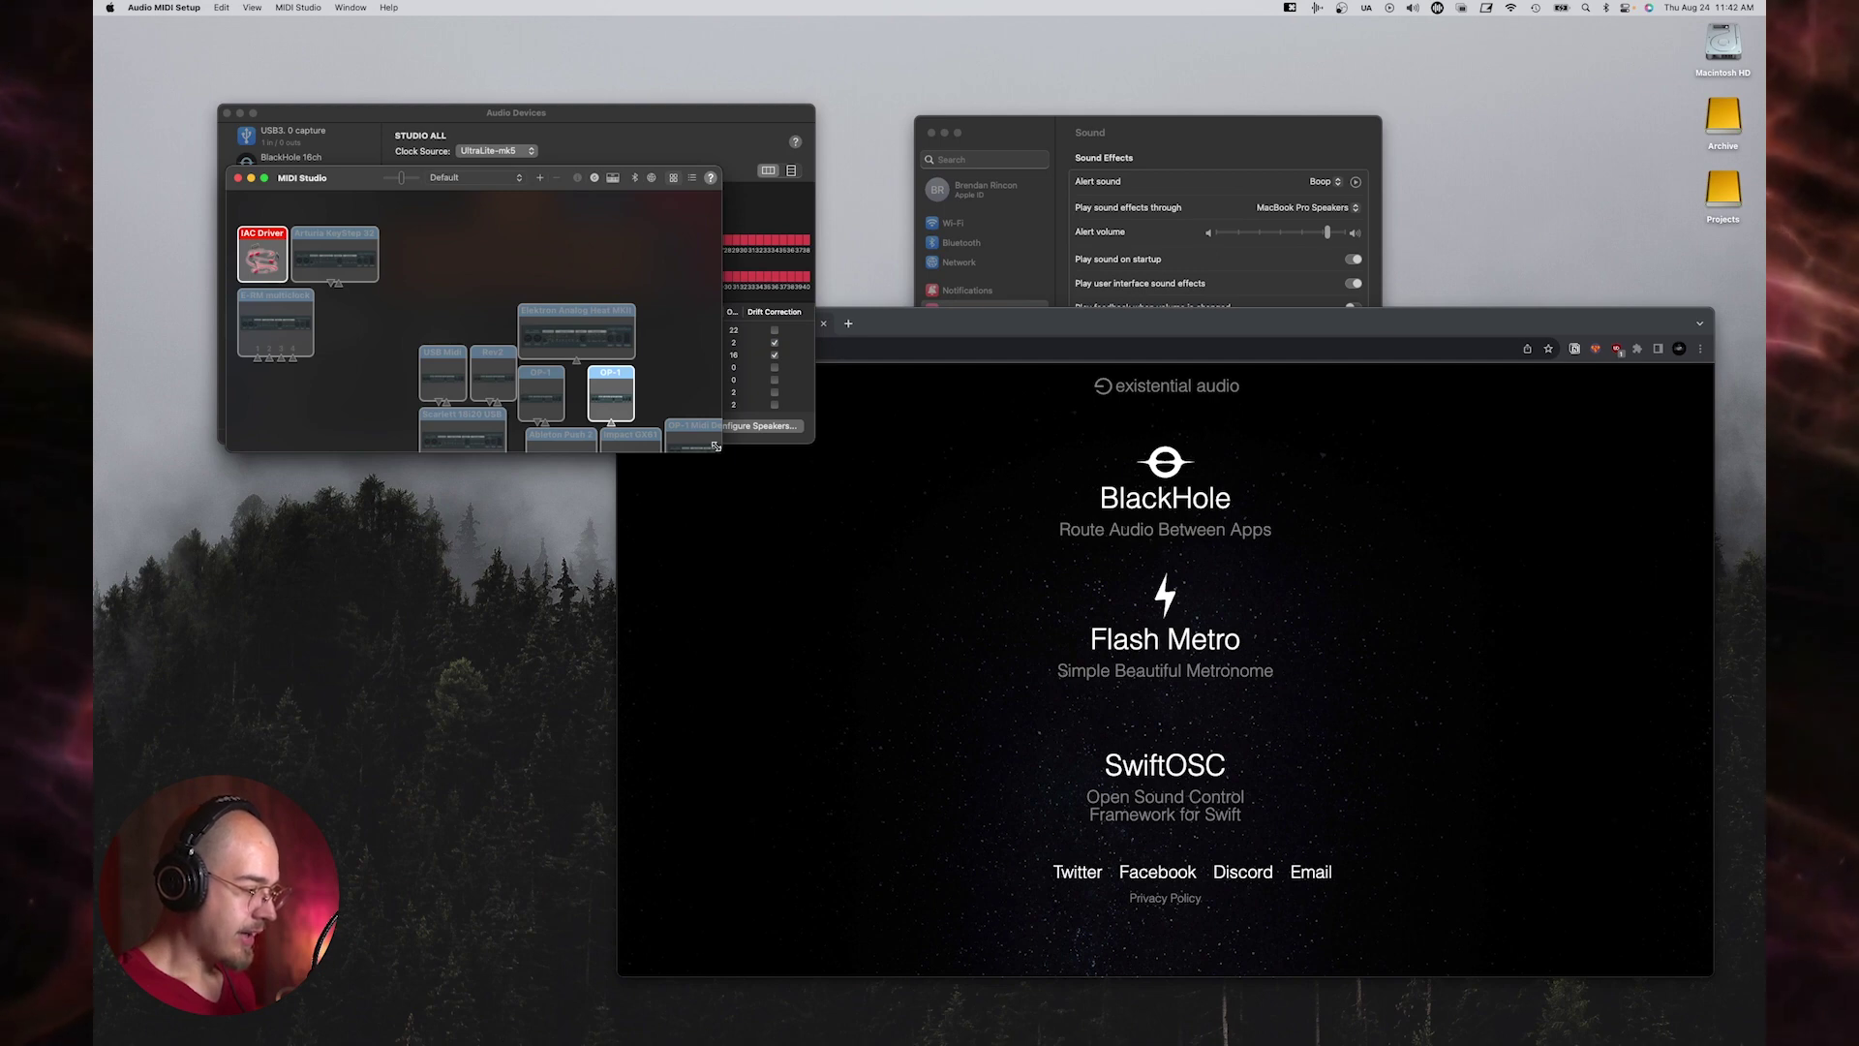
pyautogui.moveTo(716, 446); pyautogui.dragTo(1048, 727)
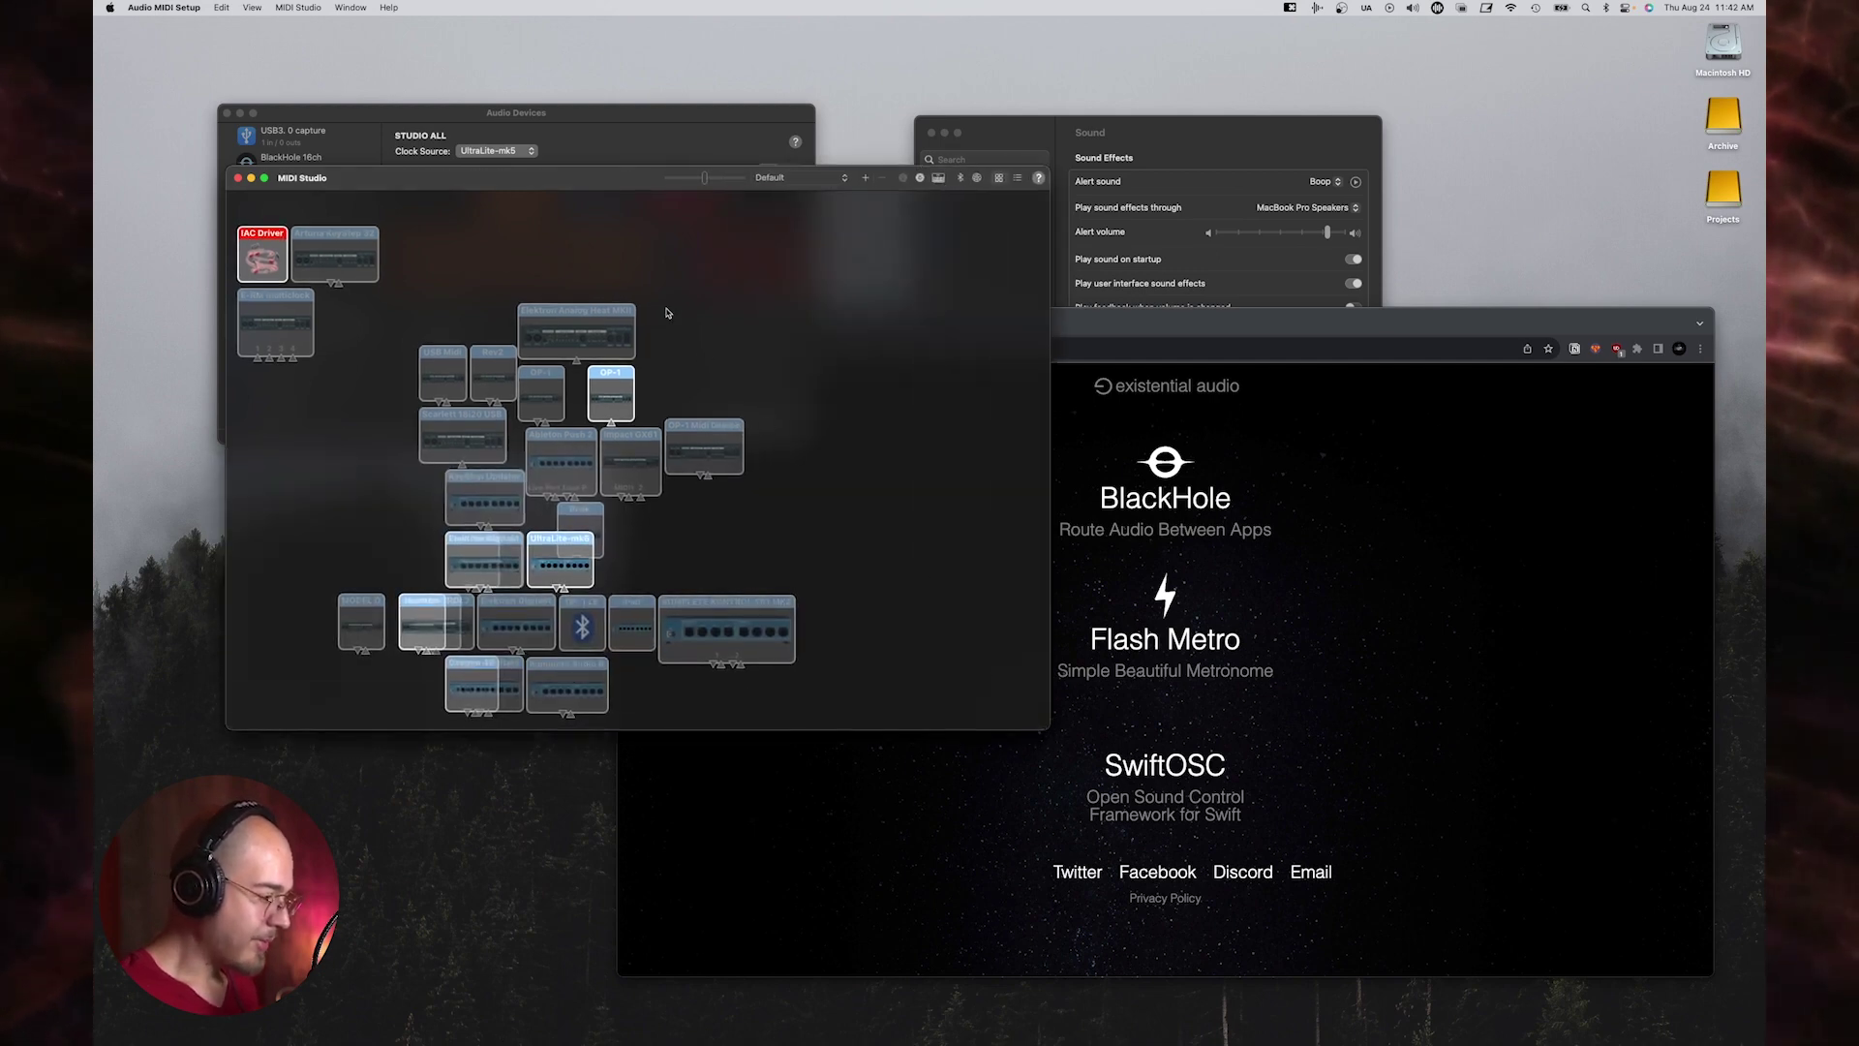
pyautogui.moveTo(584, 193); pyautogui.dragTo(567, 341)
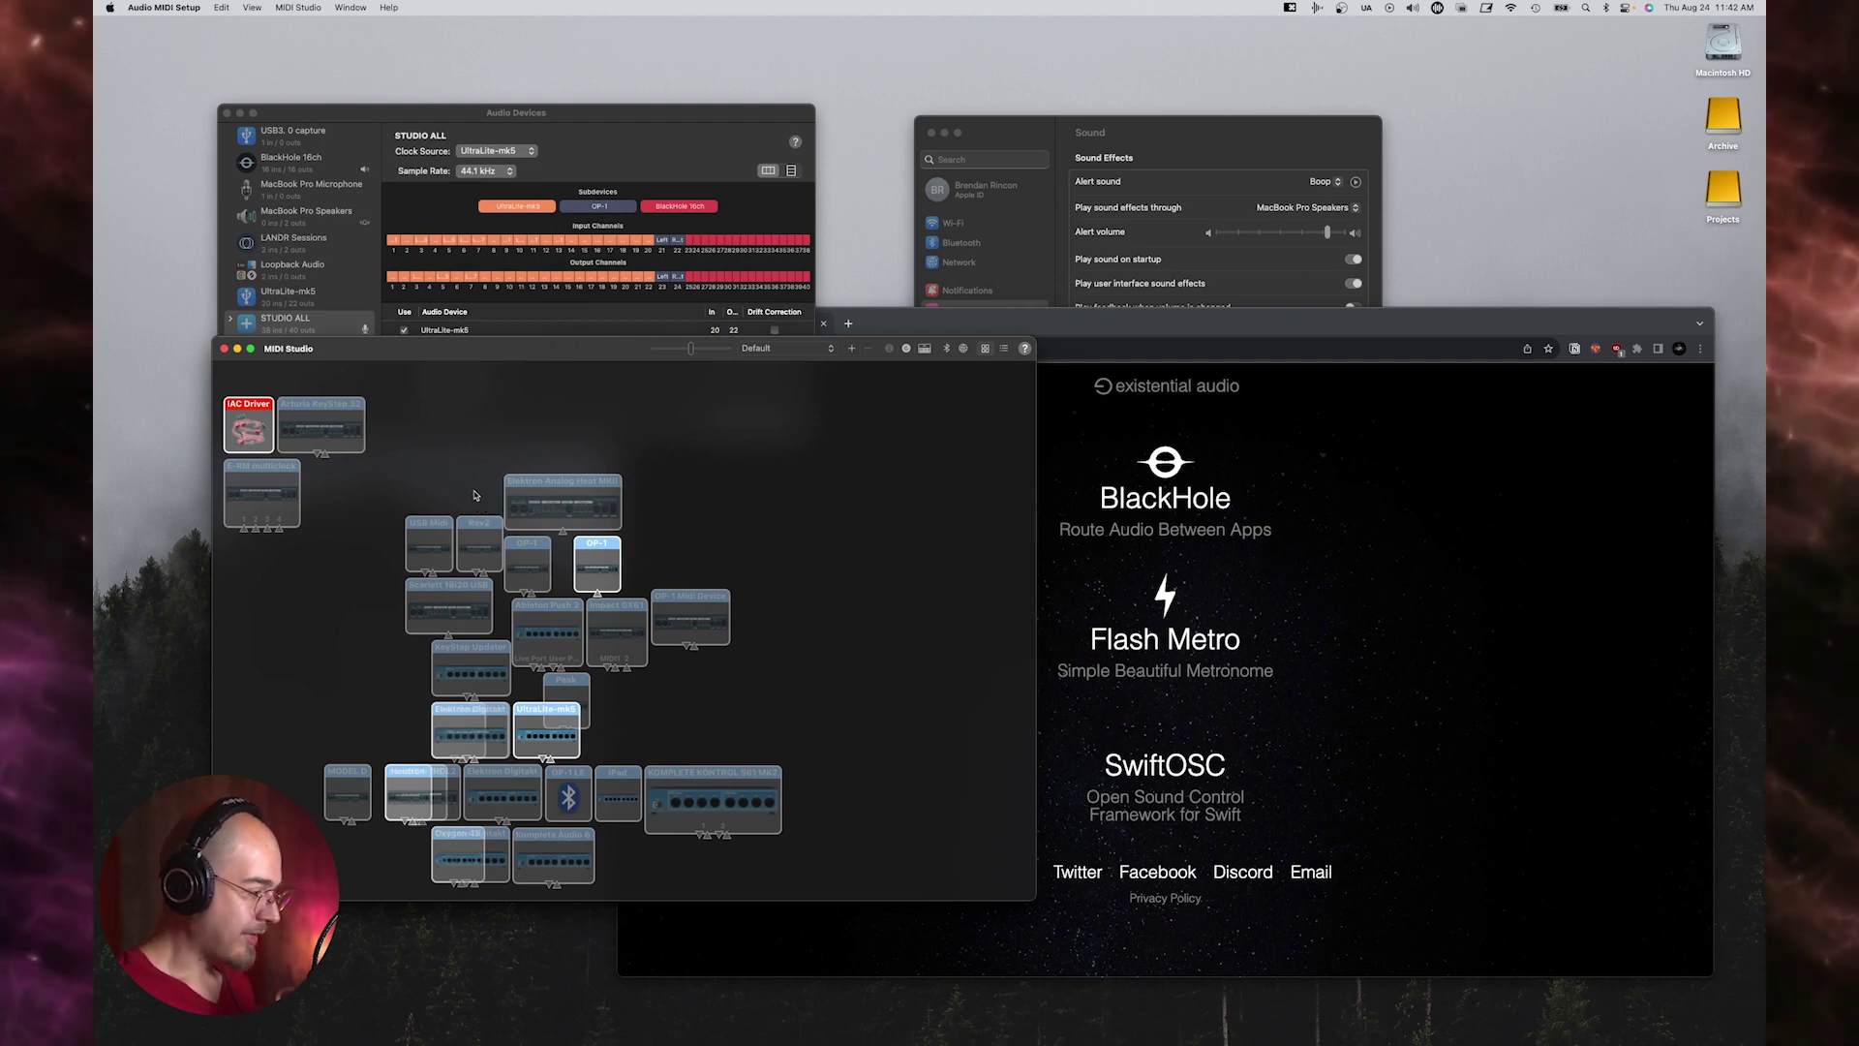
pyautogui.moveTo(527, 350); pyautogui.dragTo(552, 381)
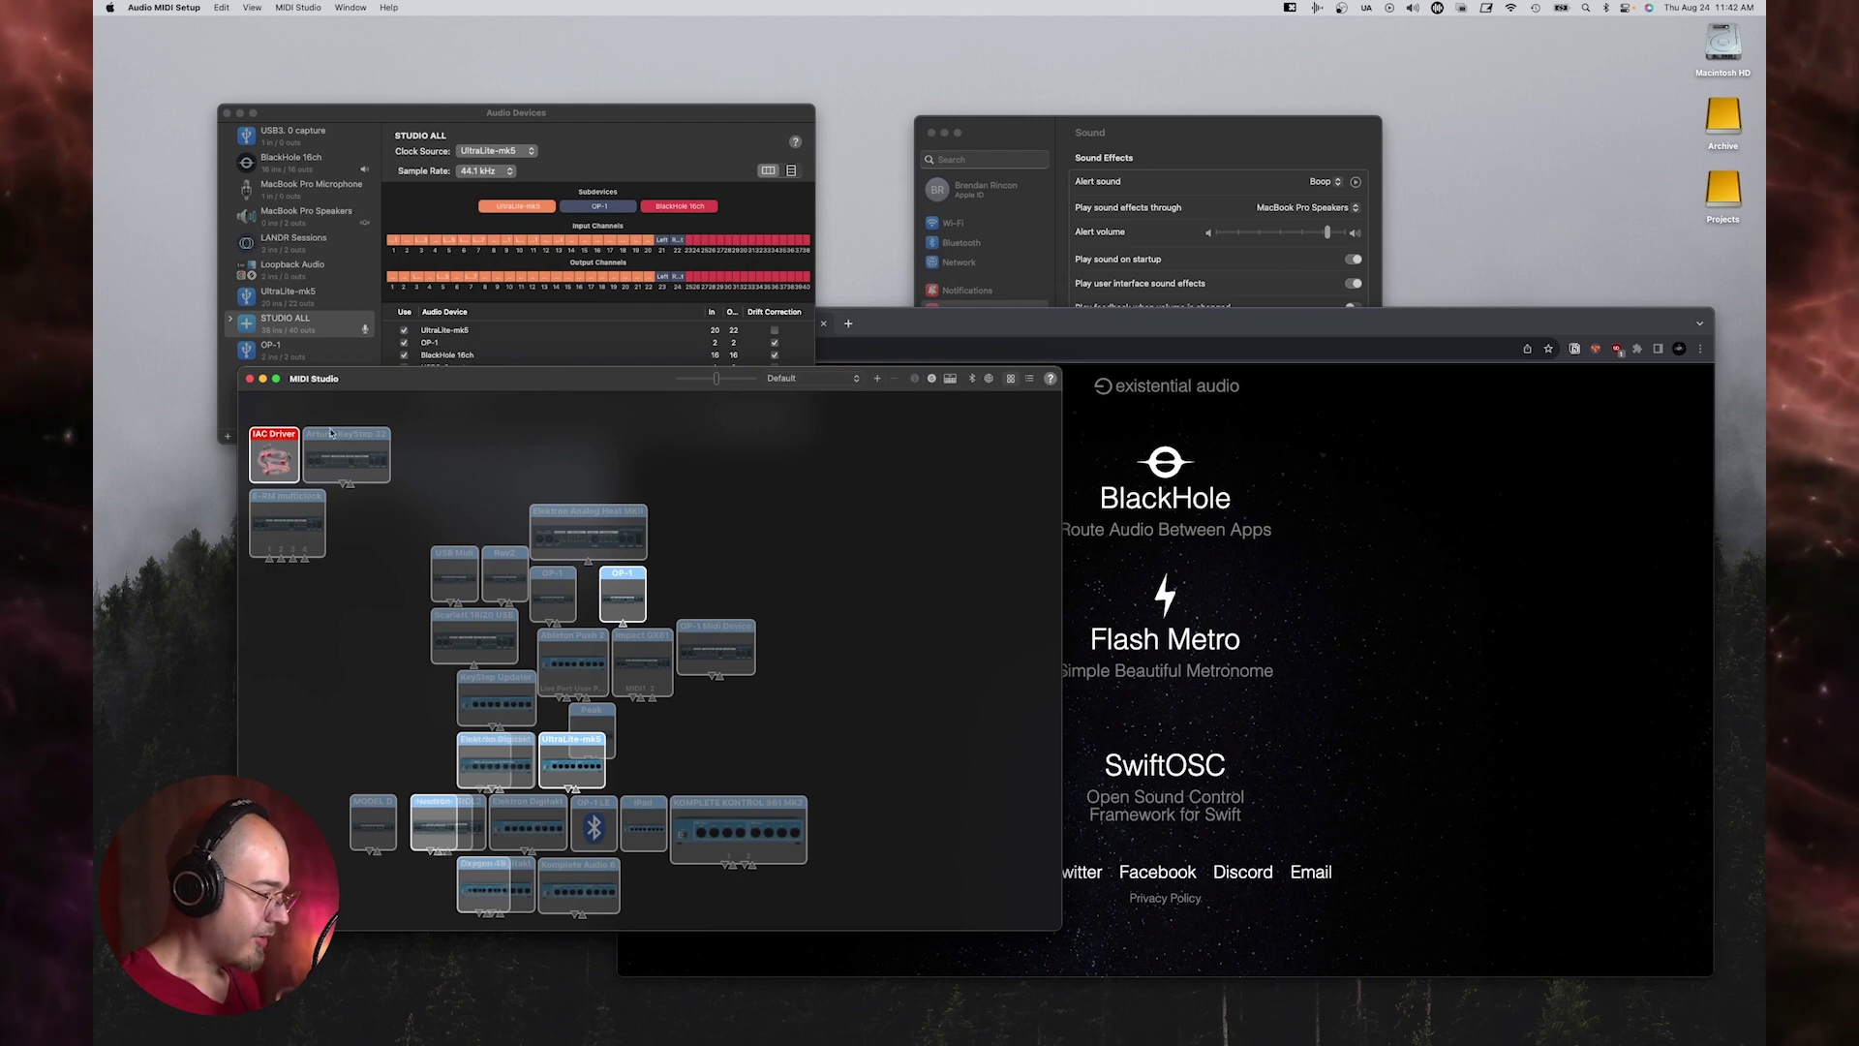
pyautogui.doubleClick(275, 453)
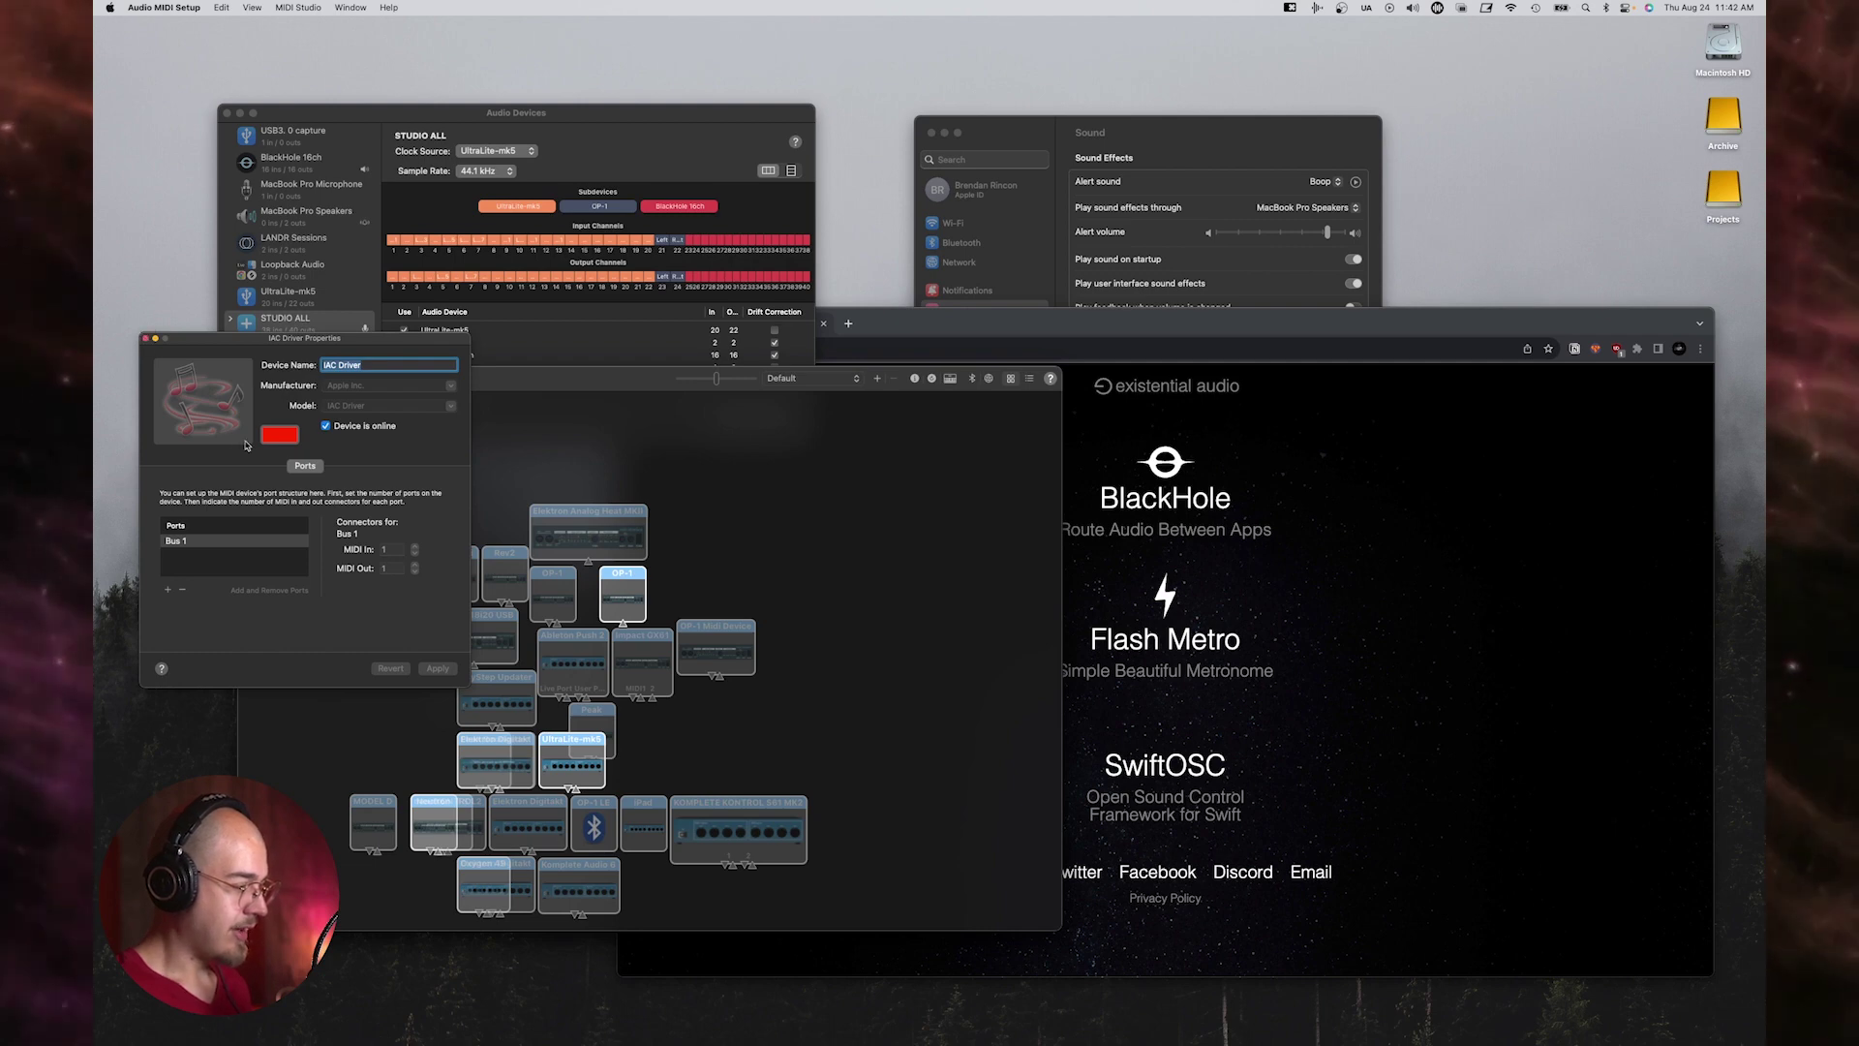
pyautogui.press('super+w')
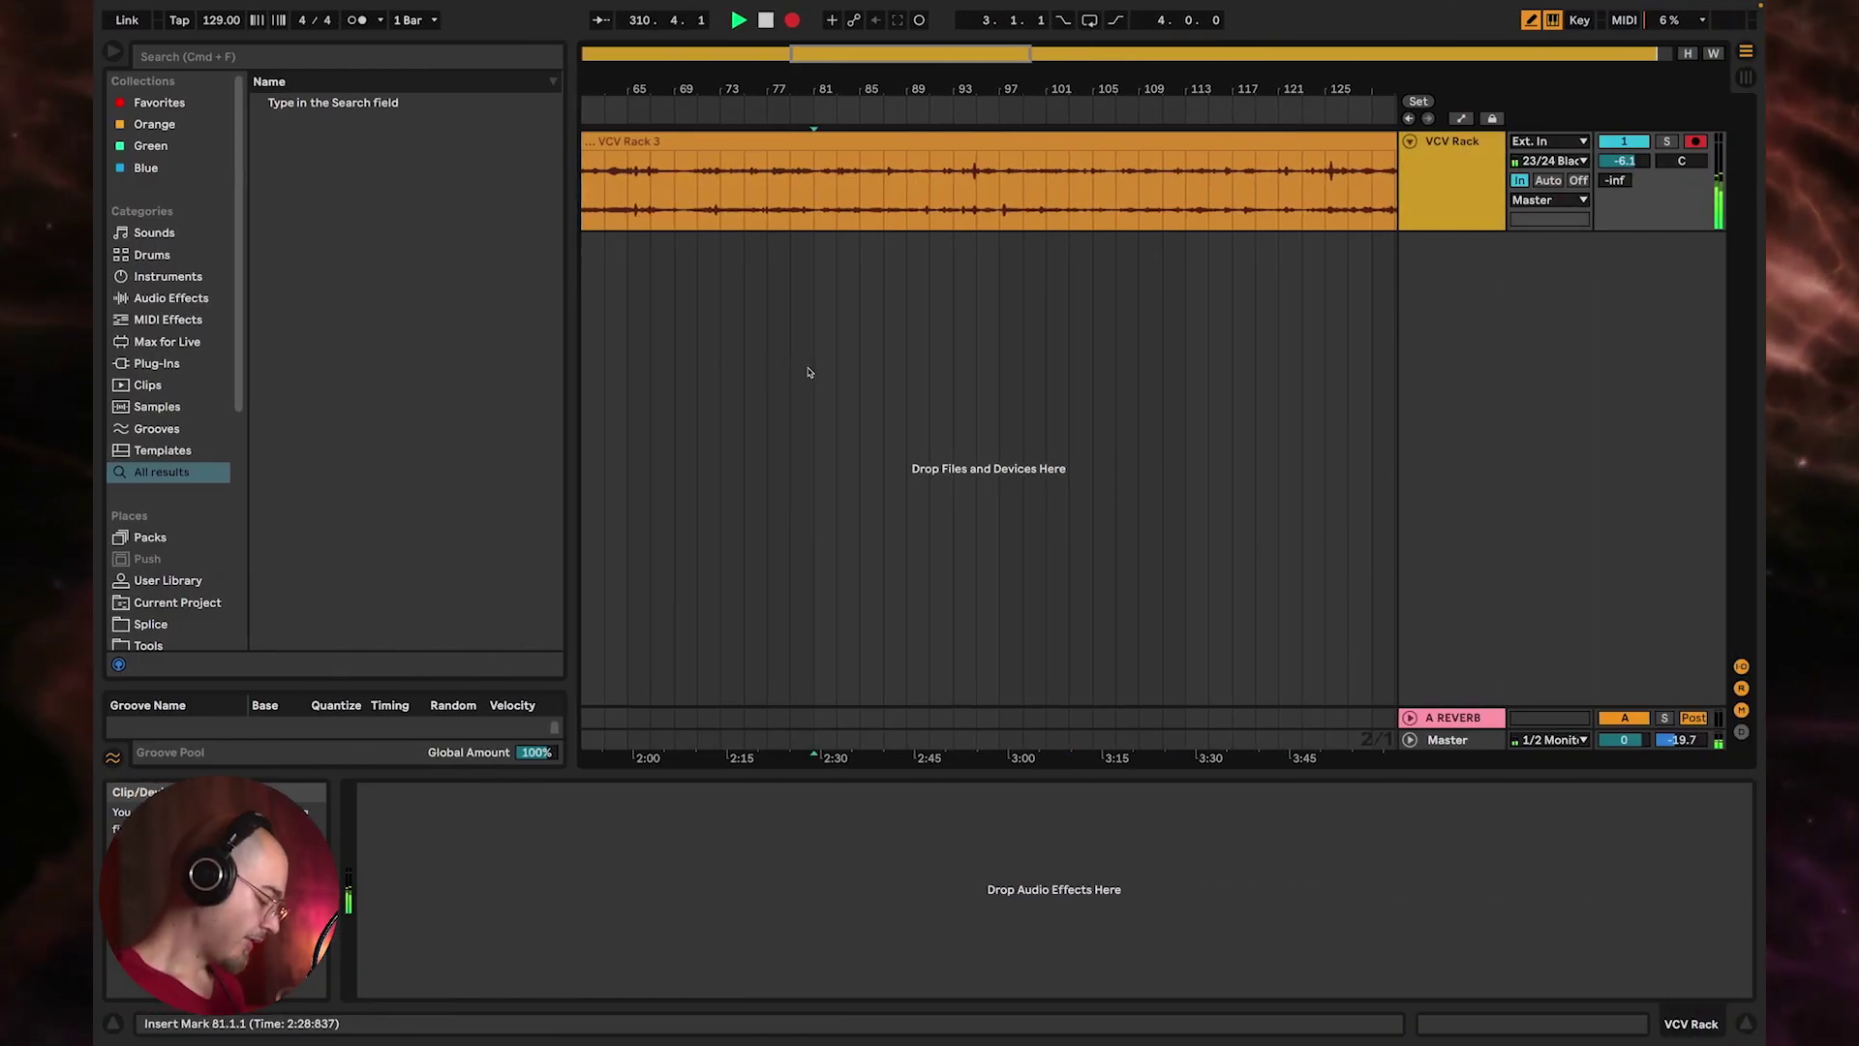
# Turn on Sync for the Out: IAC Driver (Bus 1) port in Live's Link/Tempo/MIDI preferences
pyautogui.press('super+comma')
pyautogui.click(821, 399)
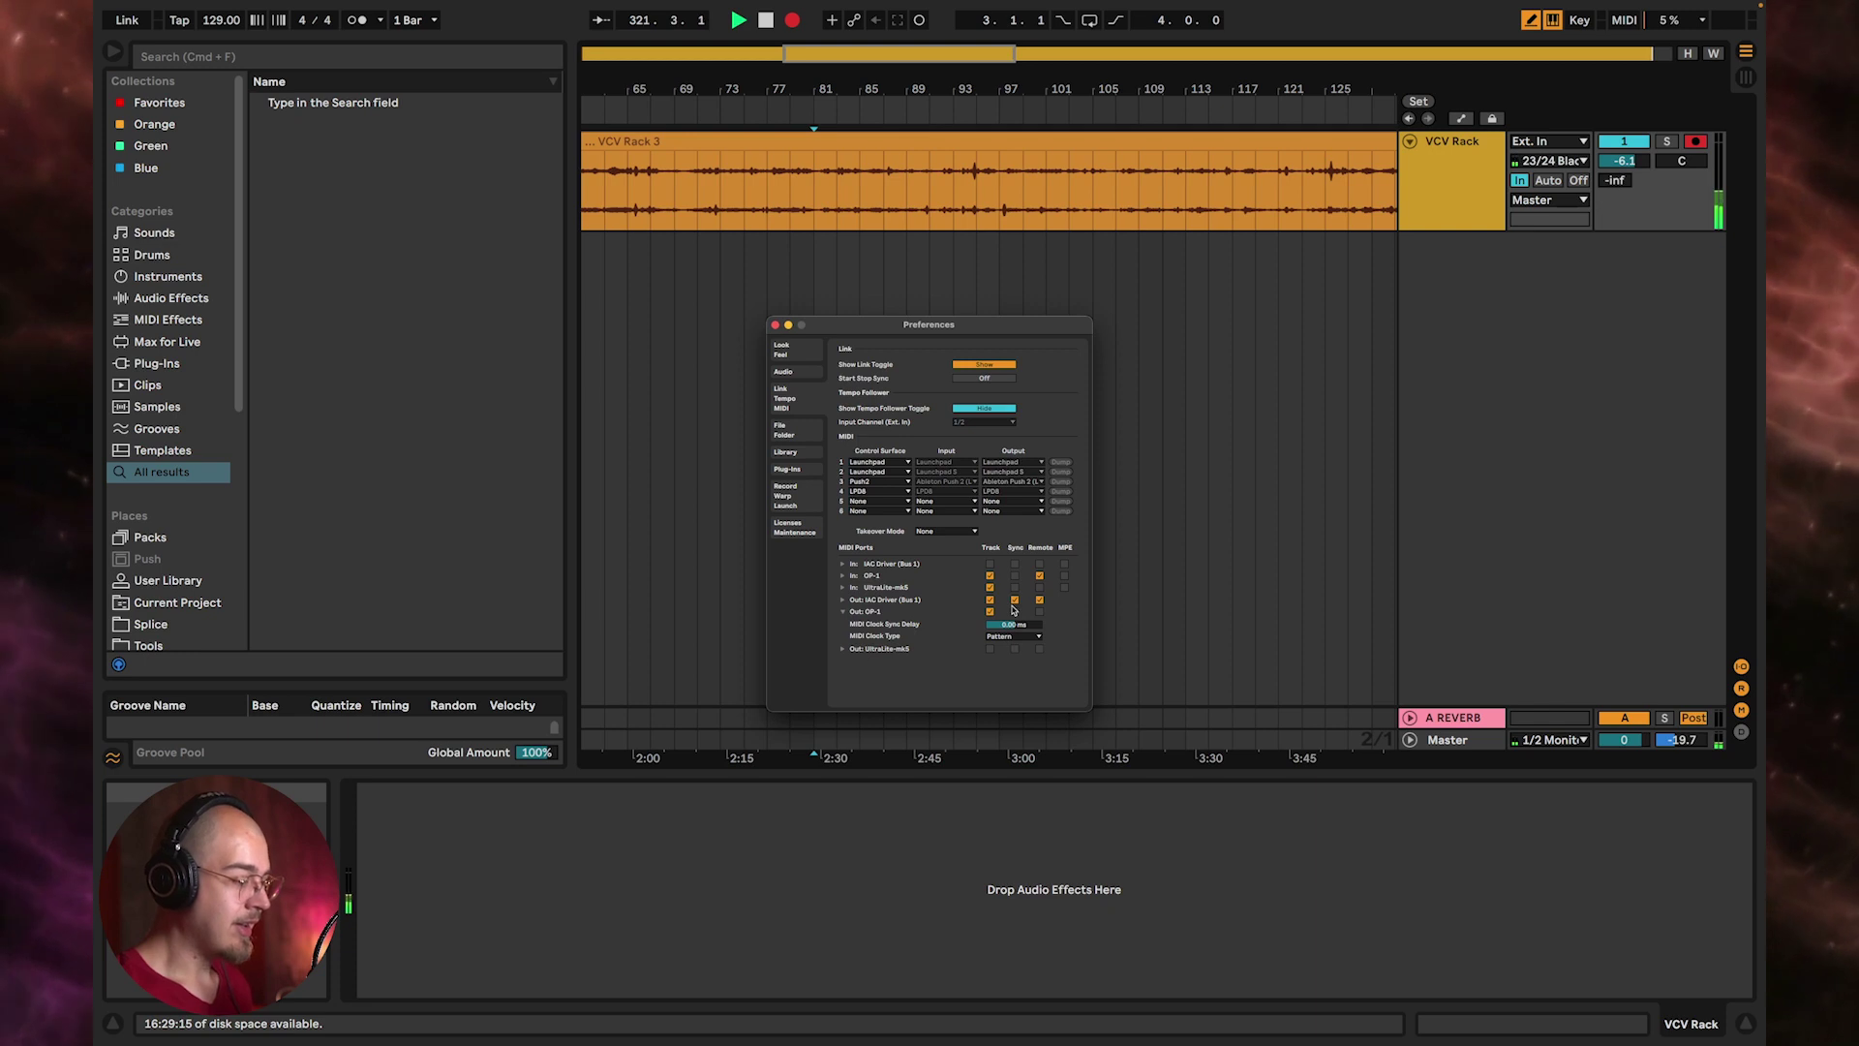
pyautogui.click(775, 326)
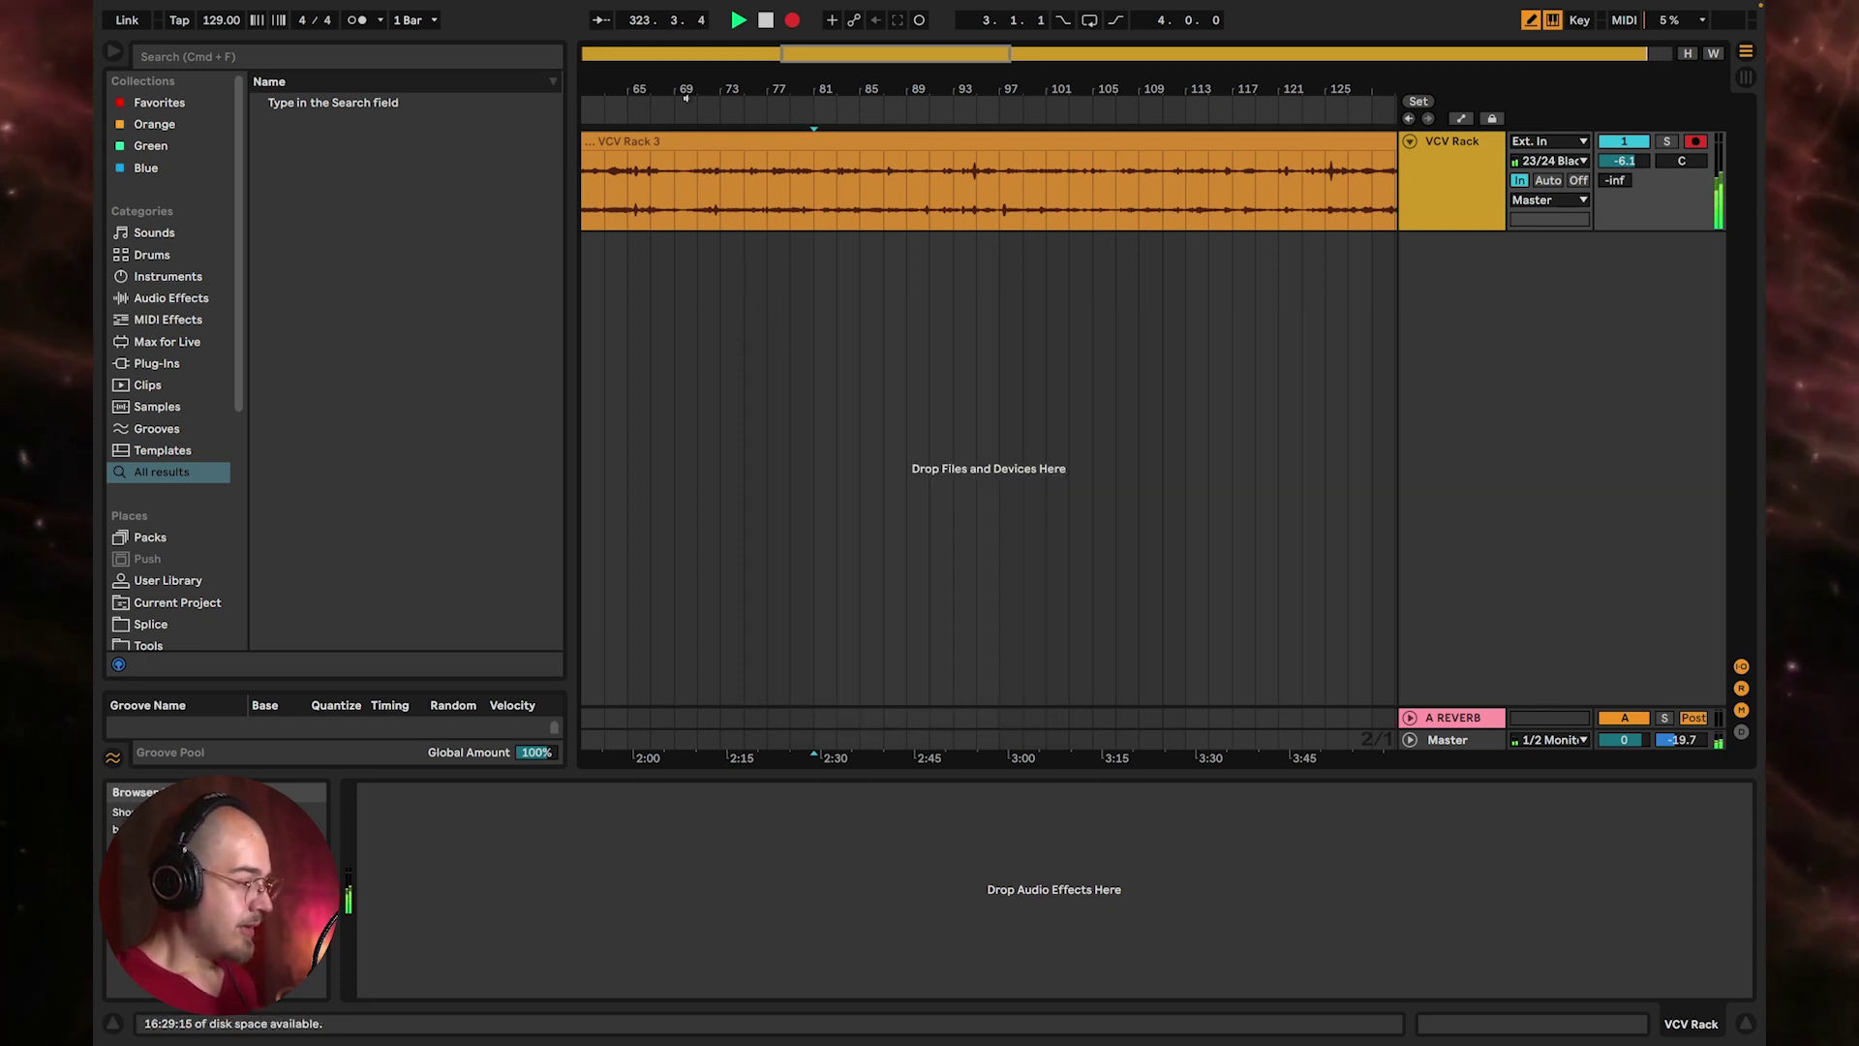
# Zoom out the arrangement, stop playback and recording, and bring up the VCV Rack patch
pyautogui.press('-')
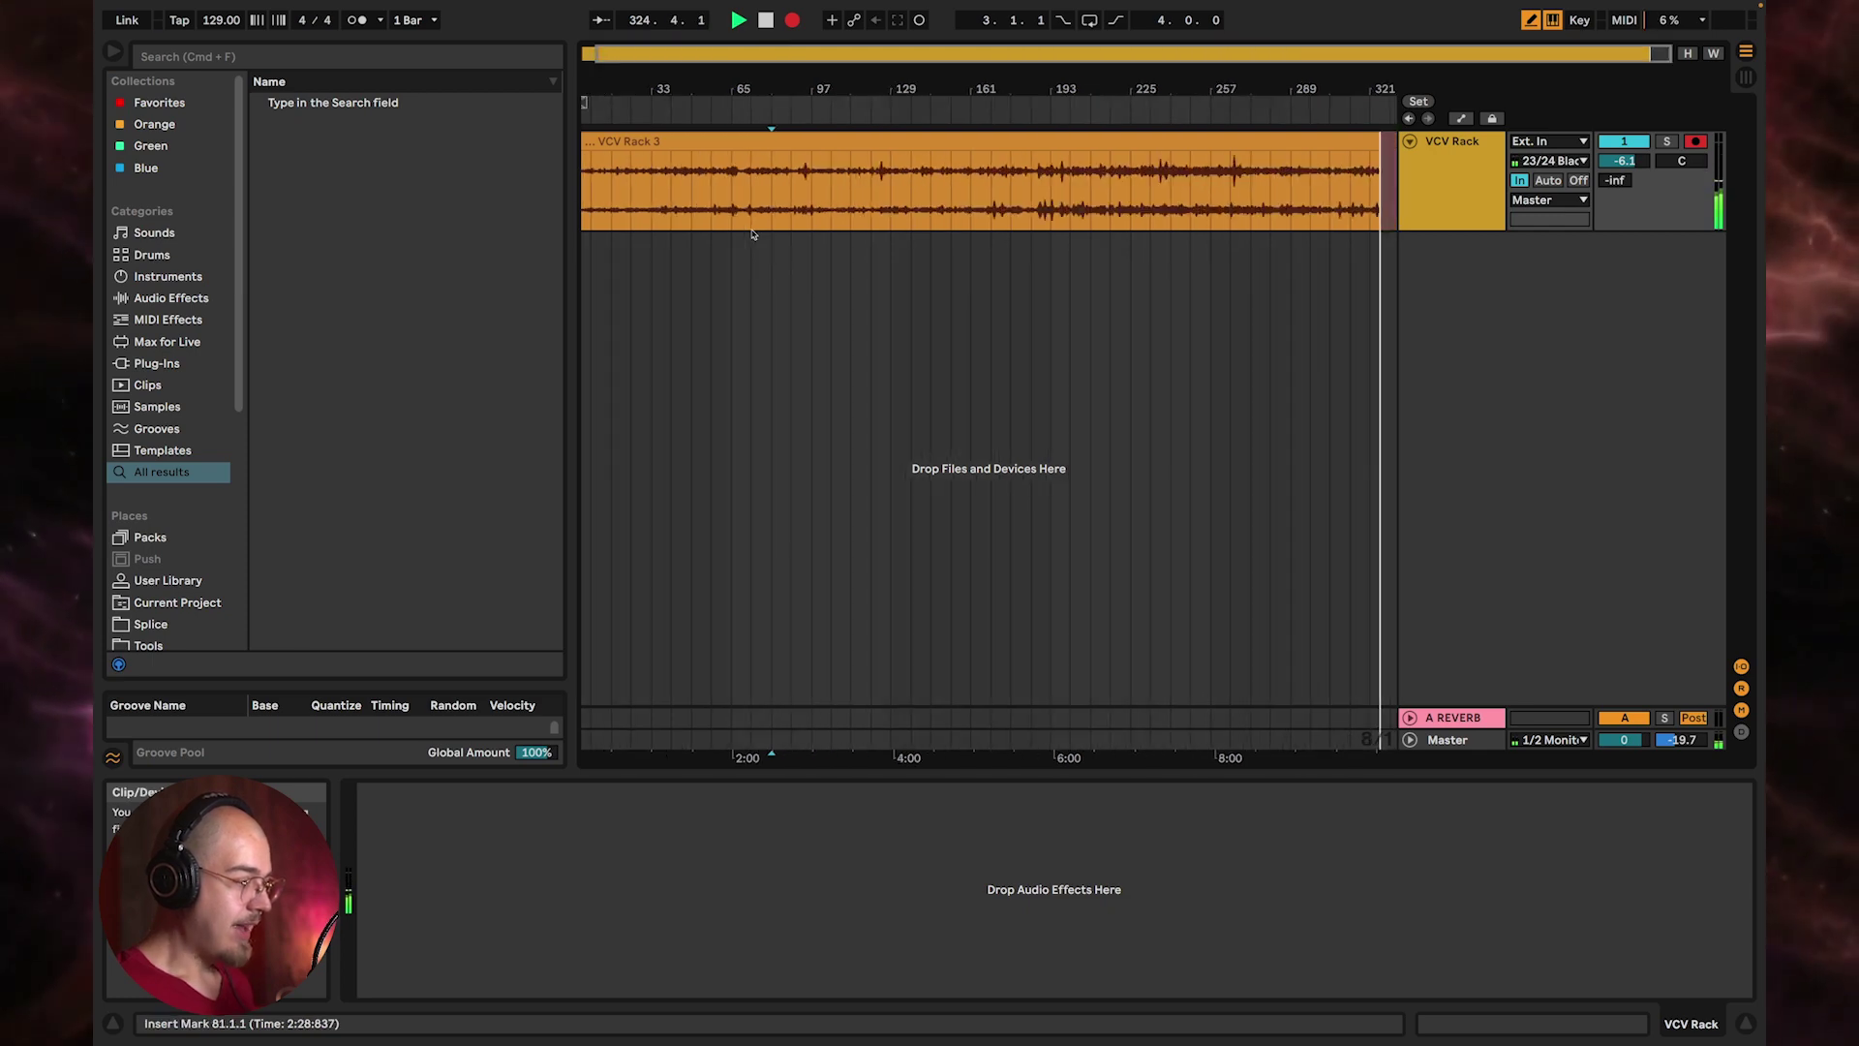
pyautogui.press('space')
pyautogui.press('super+Tab')
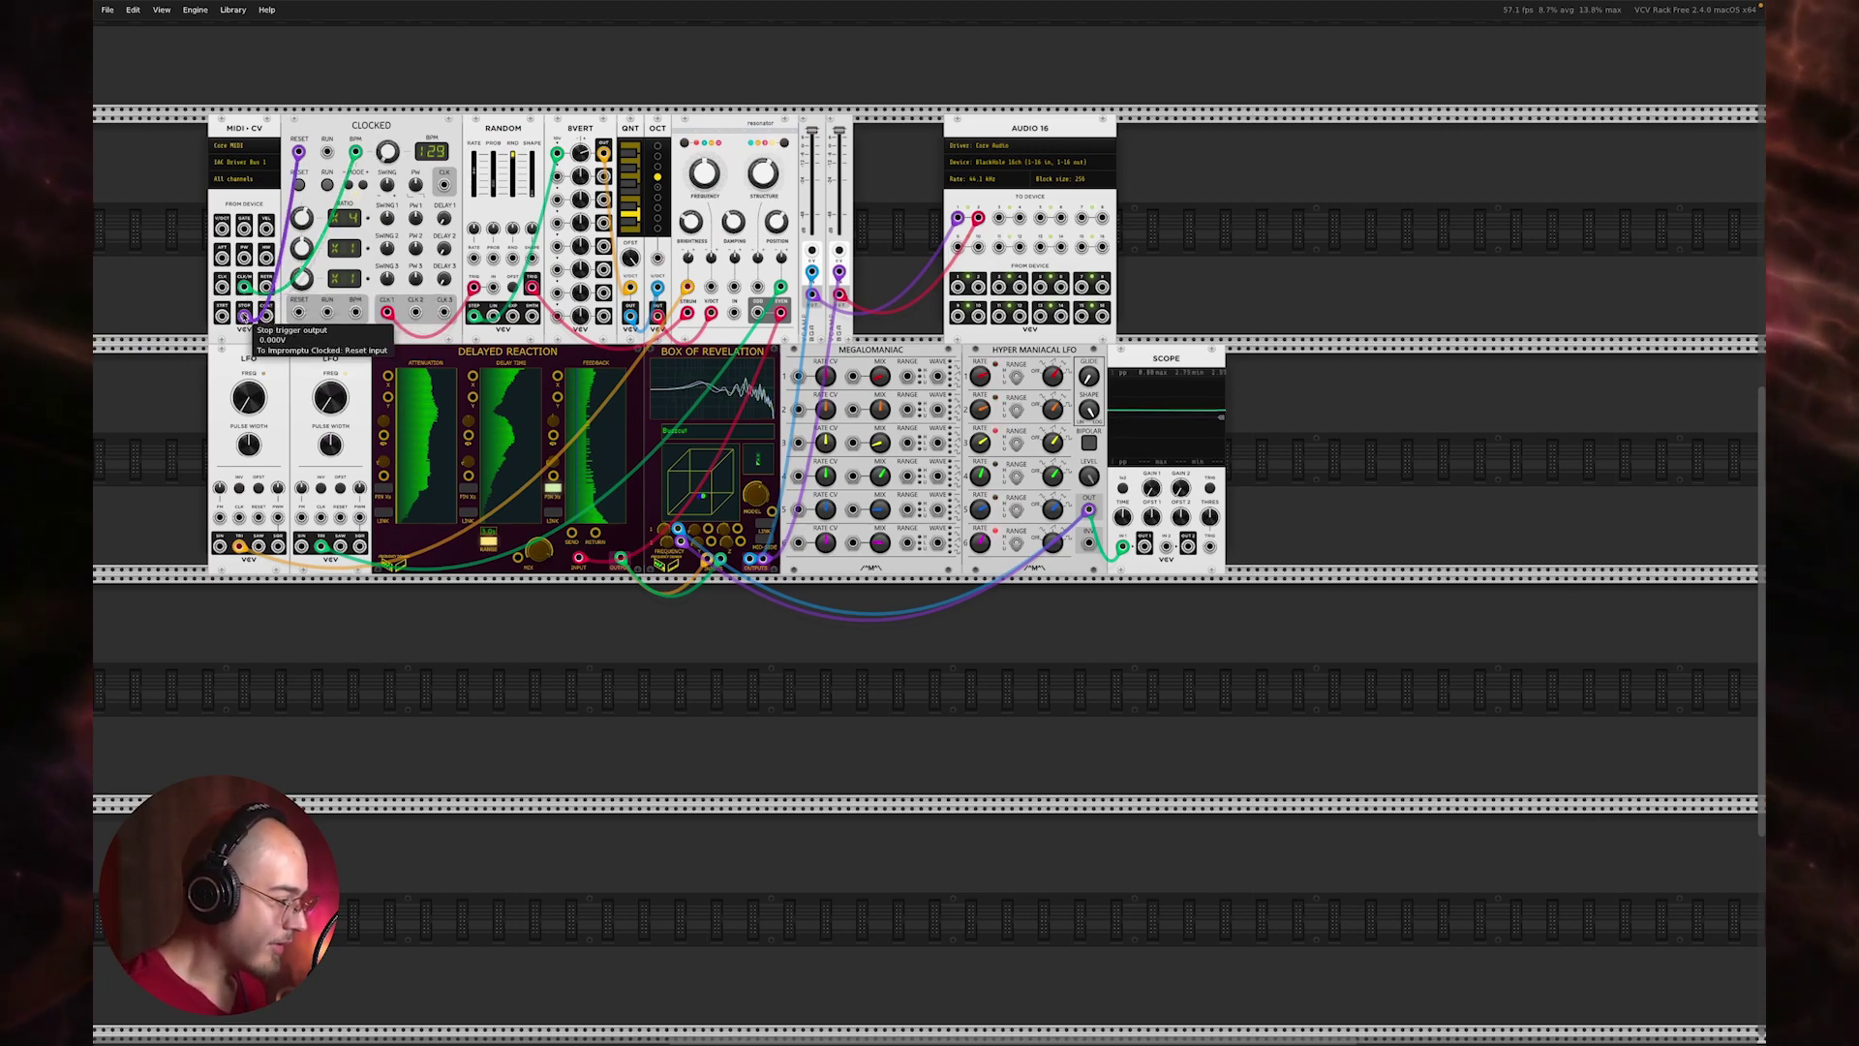
pyautogui.scroll(5, 244, 316)
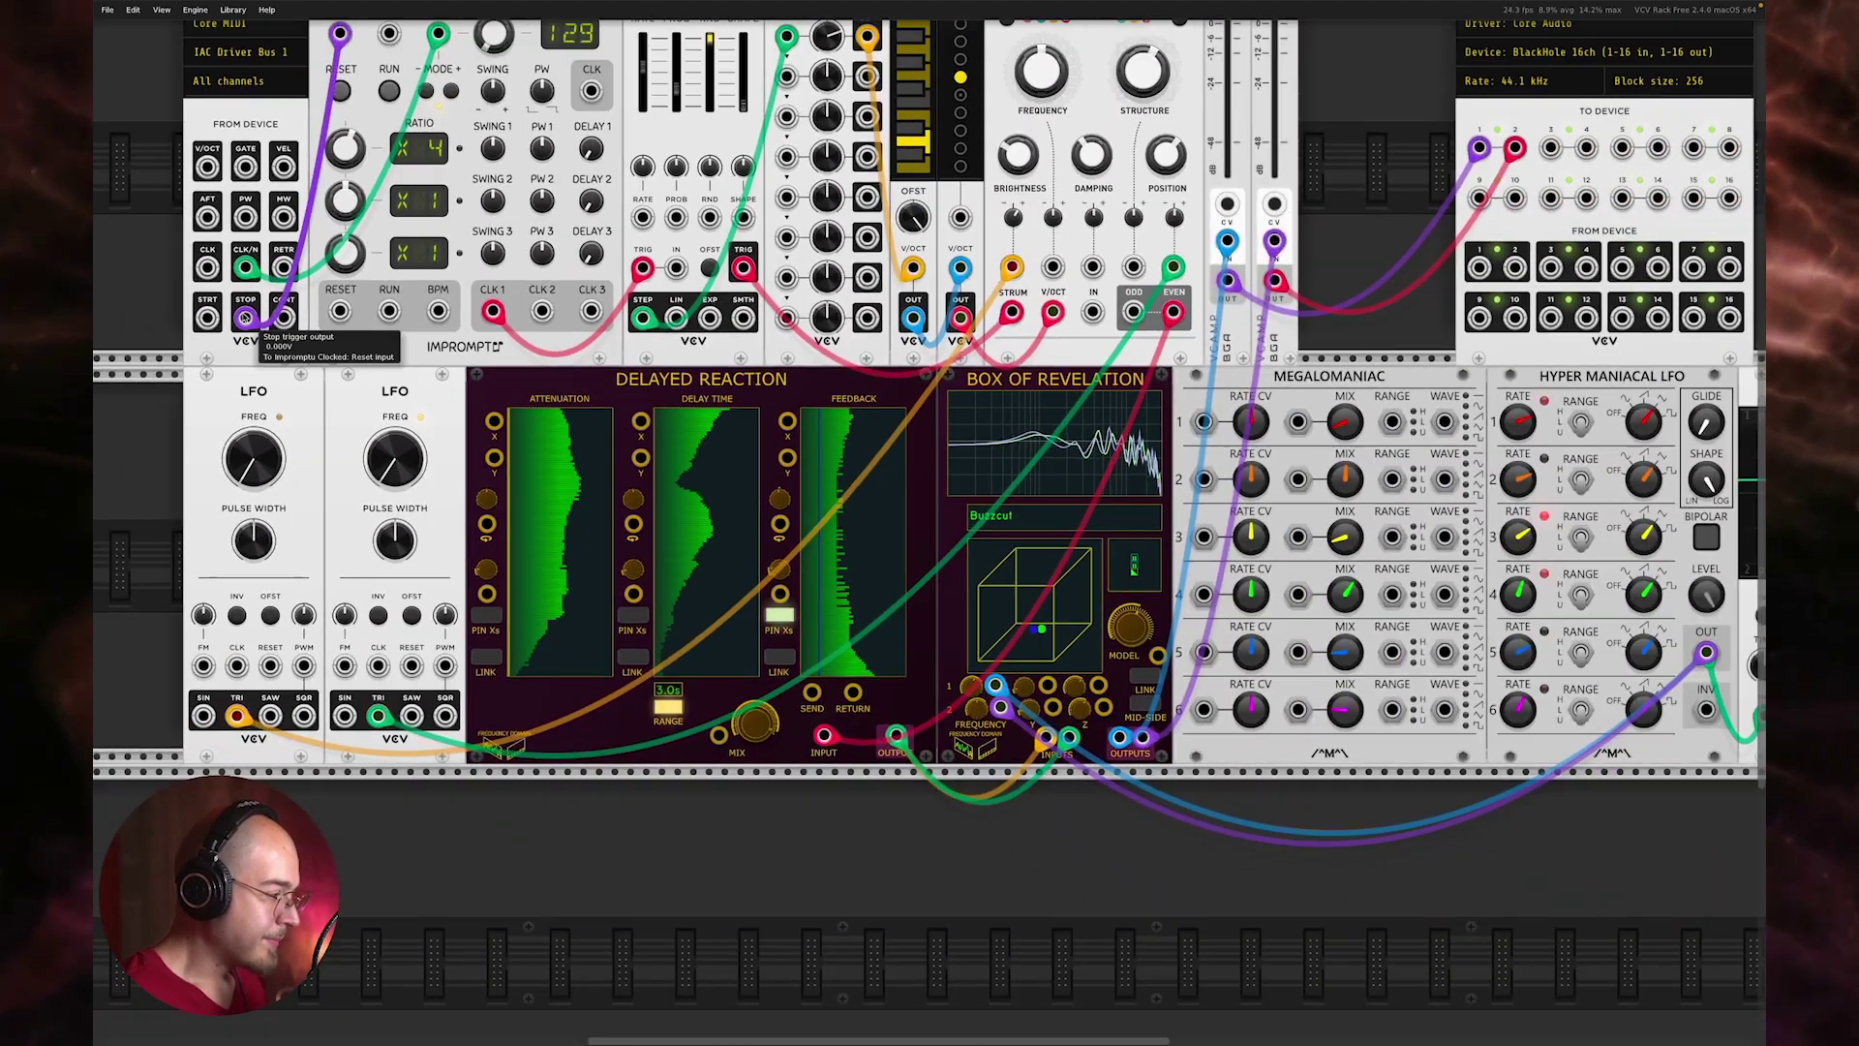
# Inspect MIDI-CV's IAC Driver Bus 1 input feeding the Clocked module, then go back to Ableton
pyautogui.scroll(3, 244, 316)
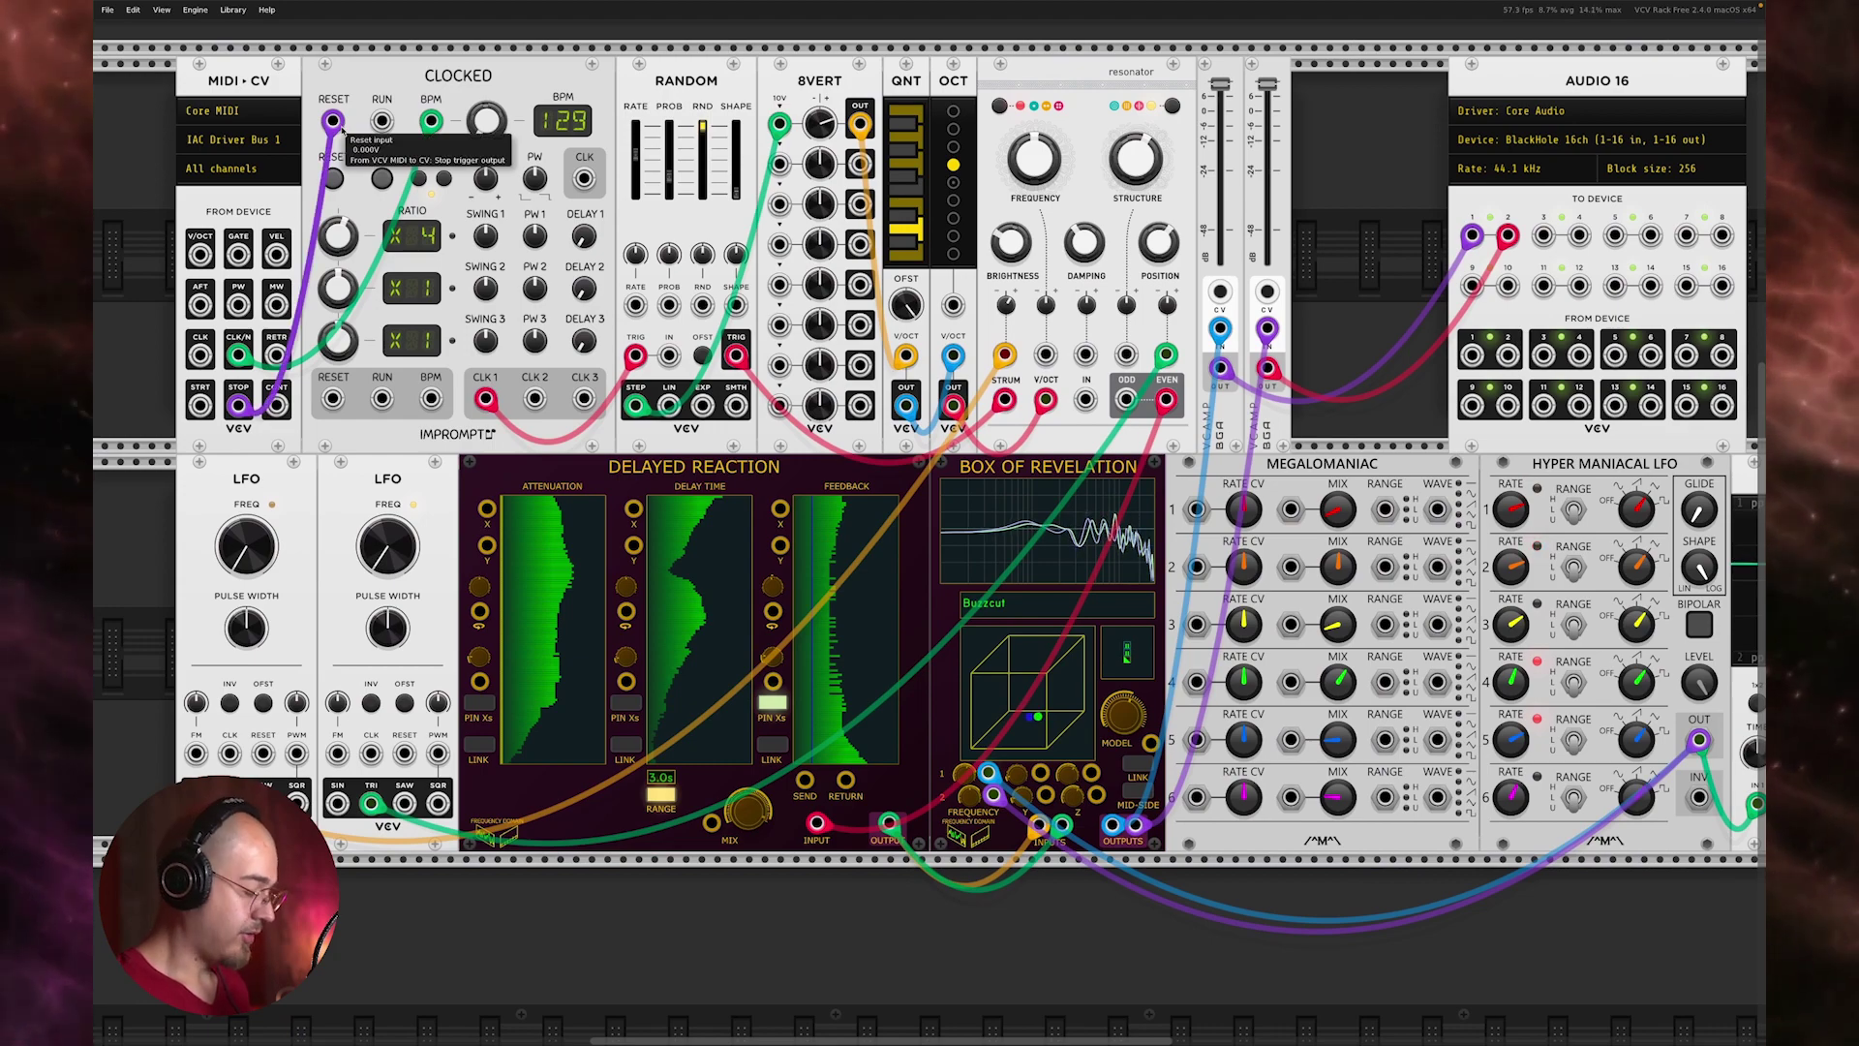
pyautogui.scroll(-3, 341, 128)
pyautogui.press('super+Tab')
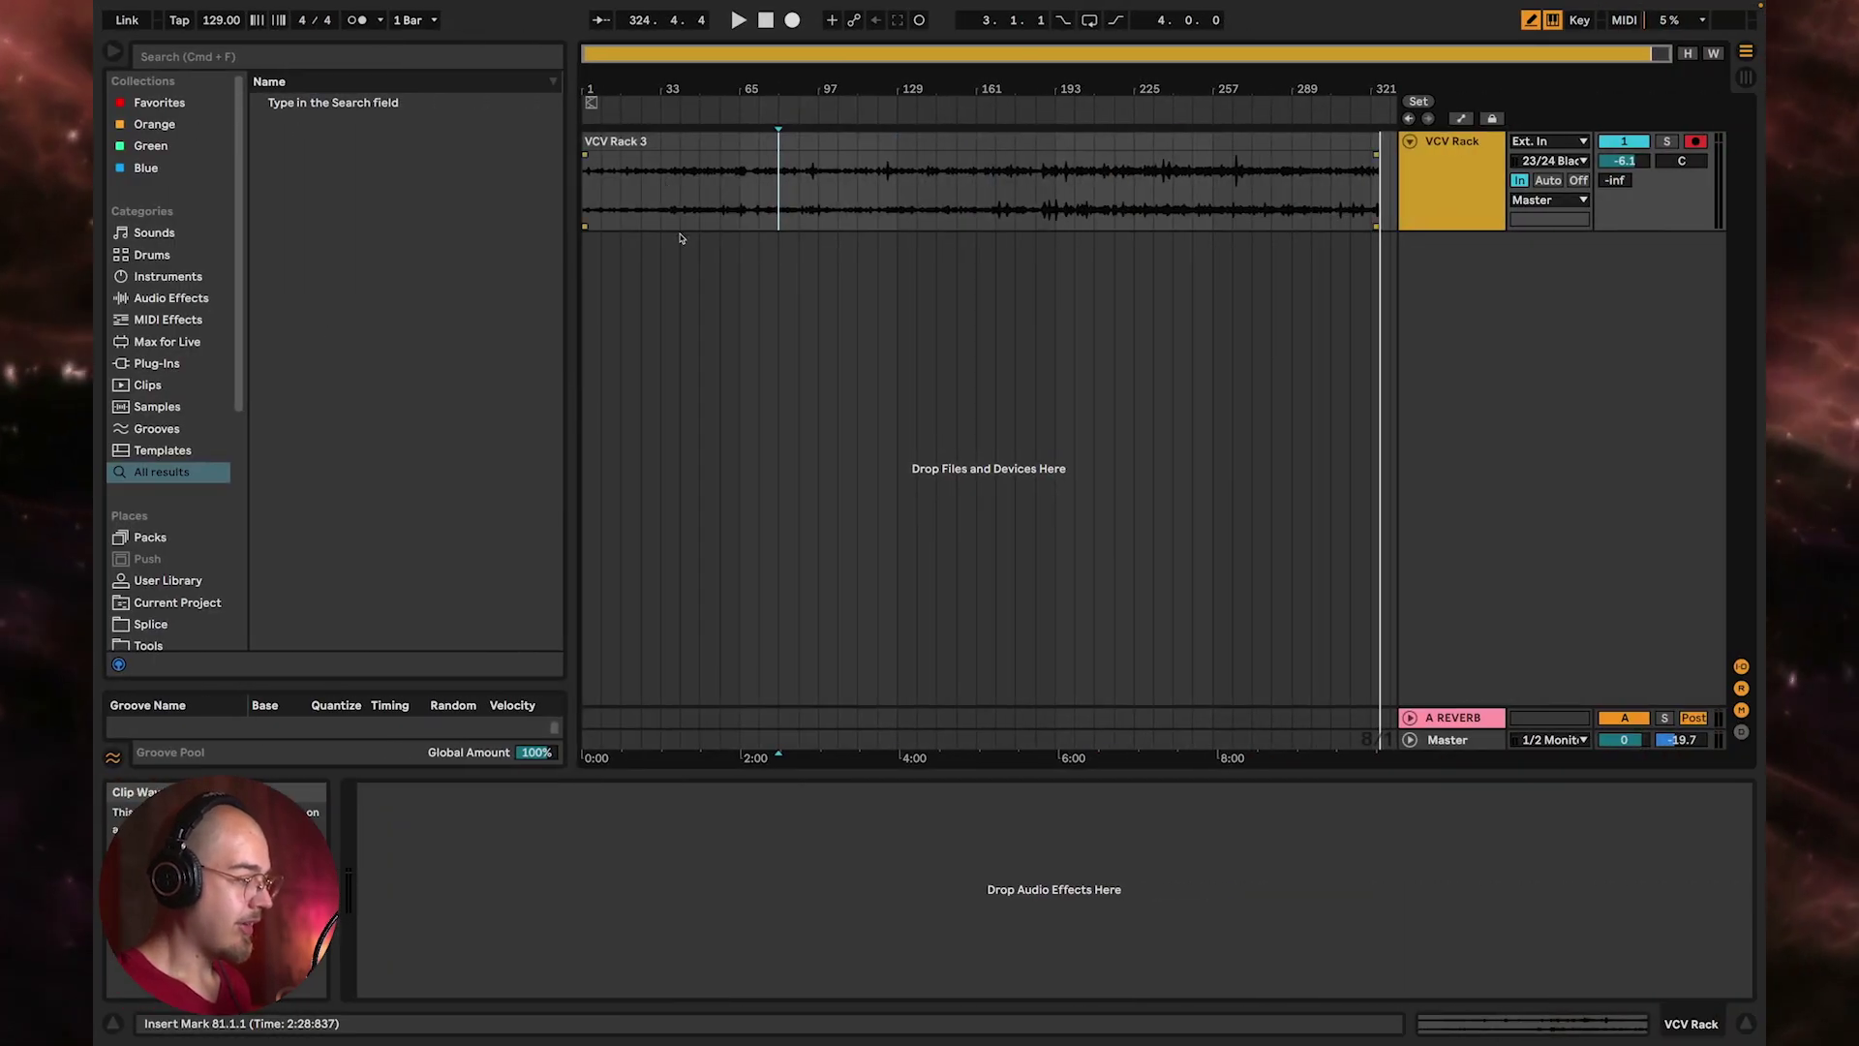
pyautogui.press('super+Tab')
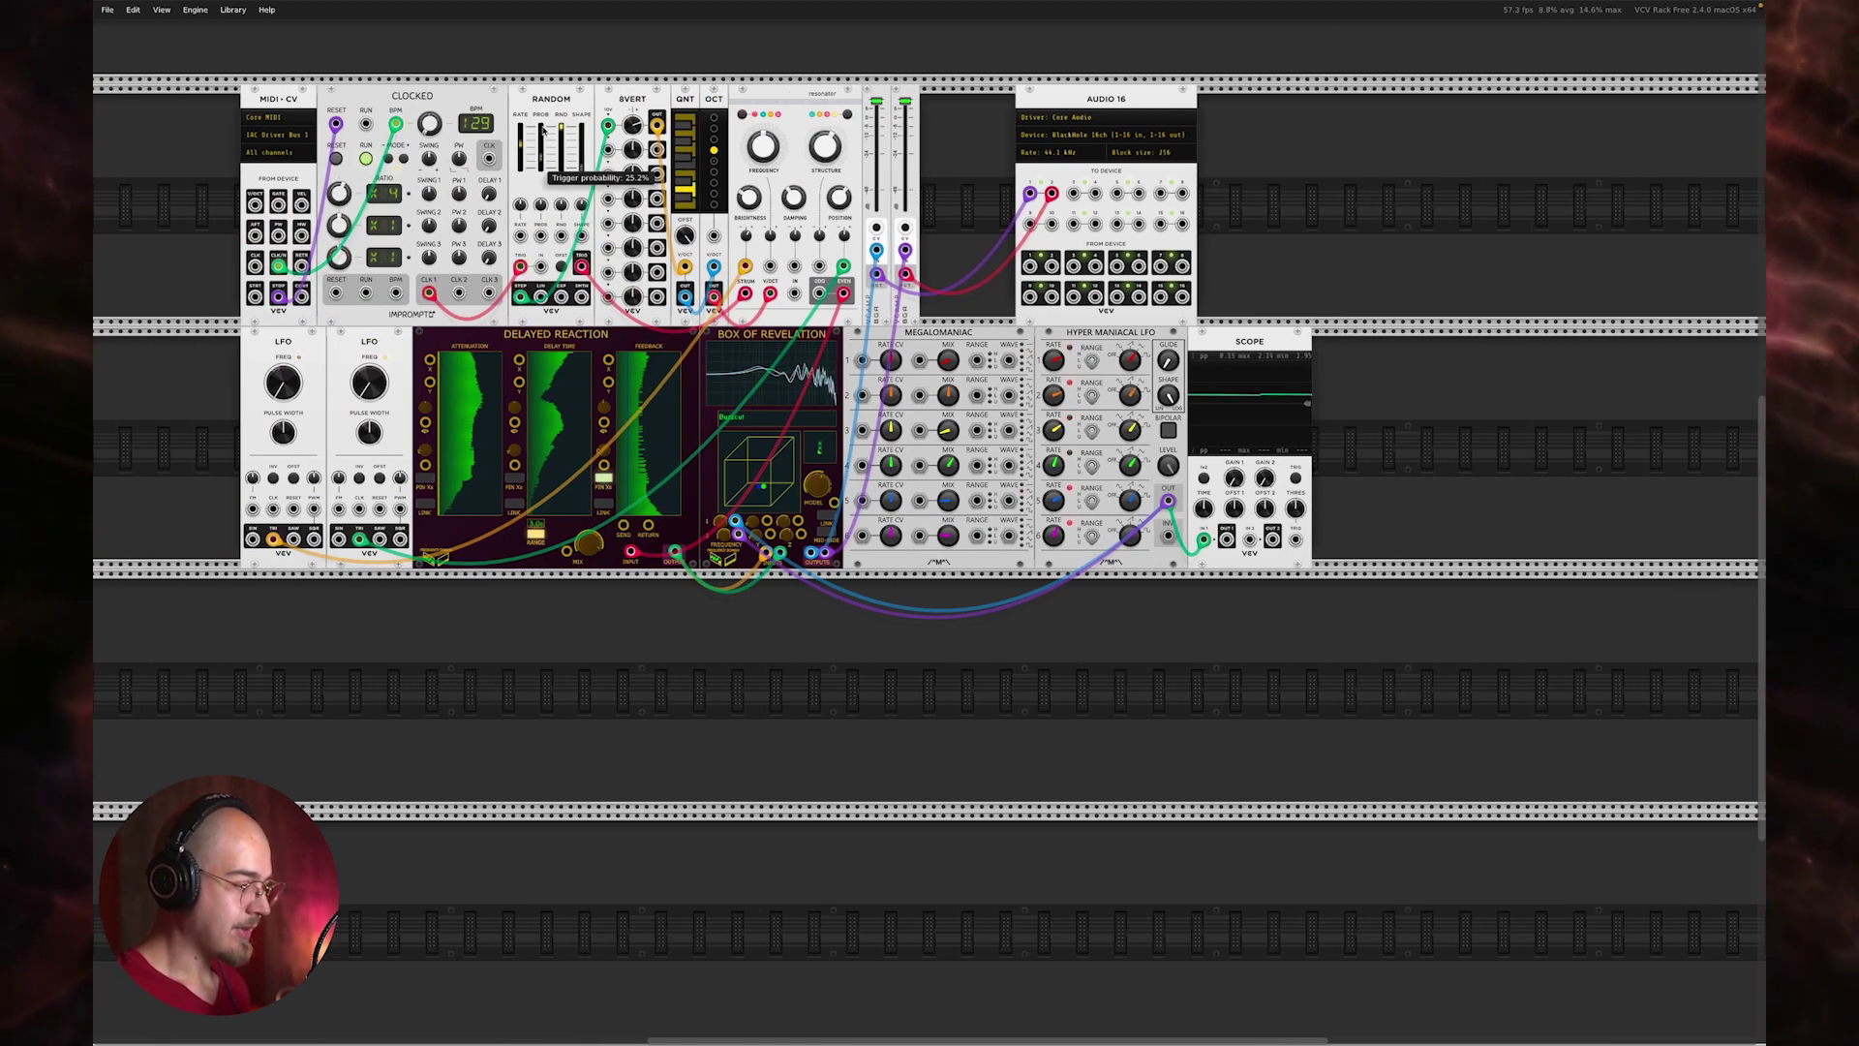
pyautogui.press('super+Tab')
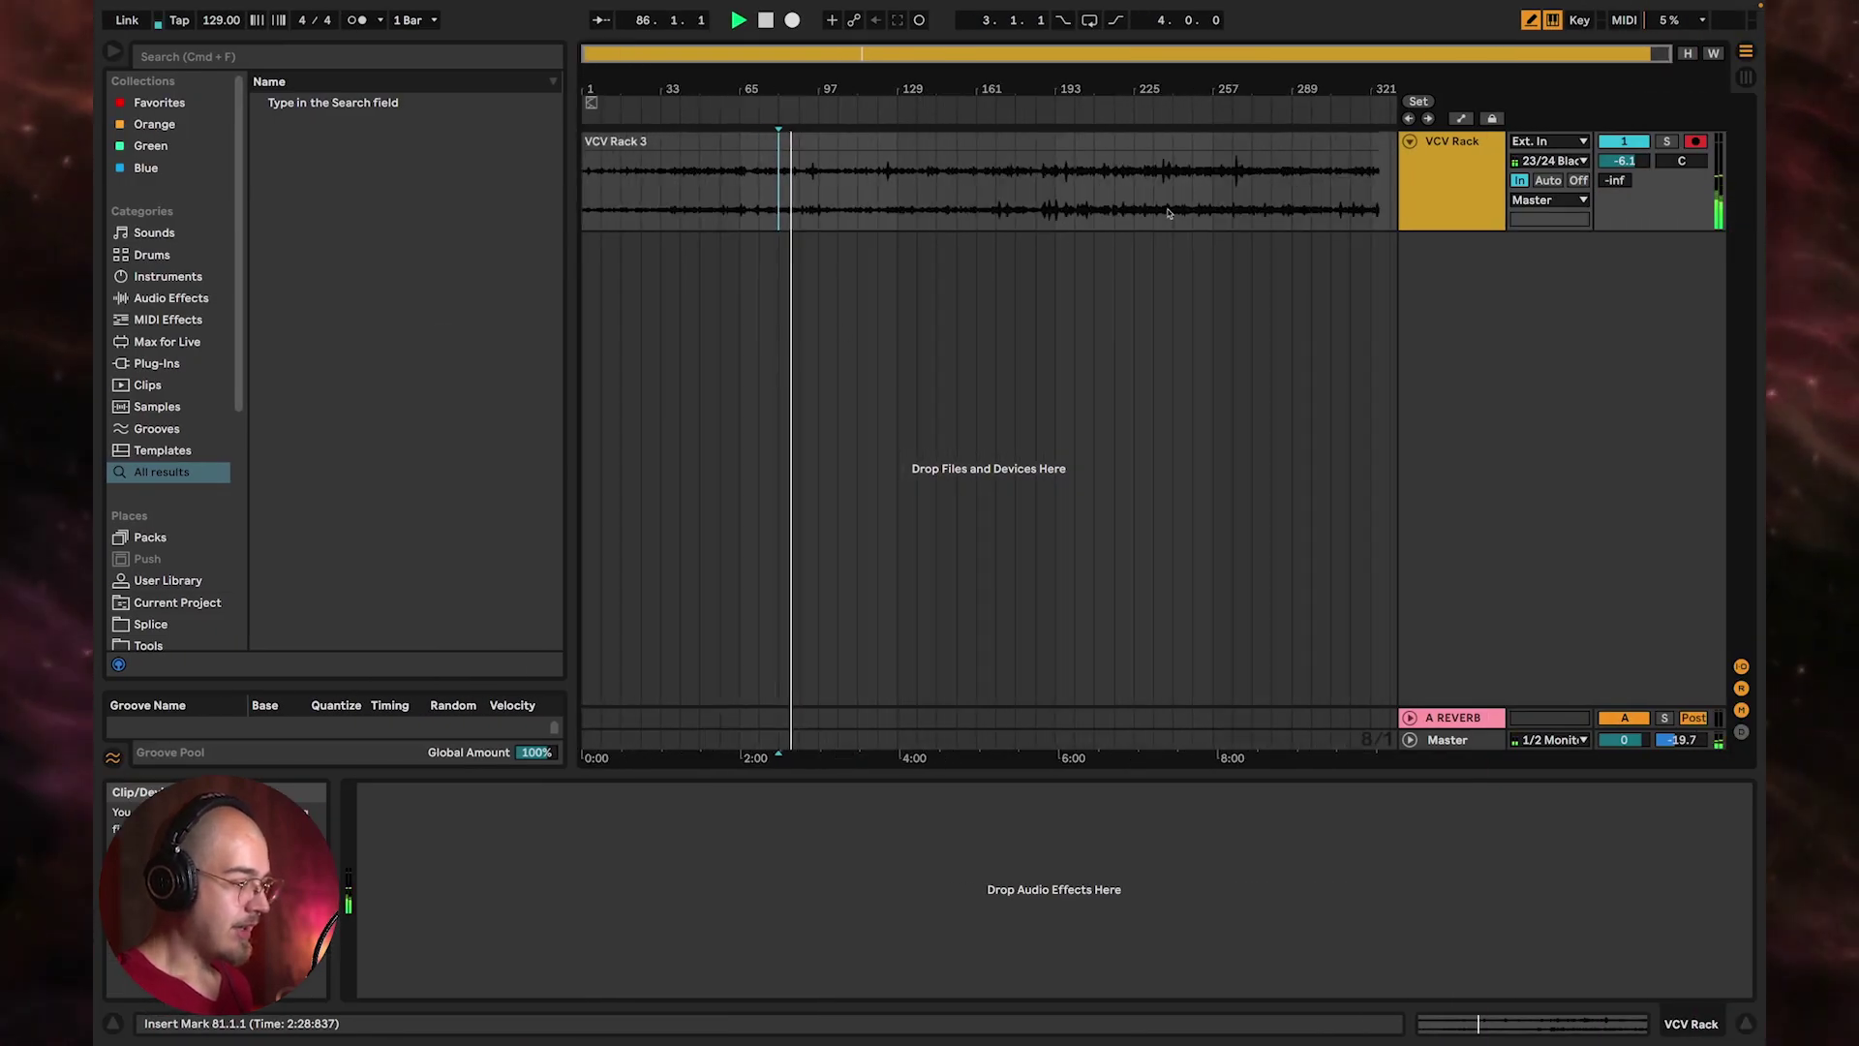
pyautogui.rightClick(1446, 289)
# Add a 2 MIDI track and route its MIDI output to the IAC Driver
pyautogui.click(1491, 318)
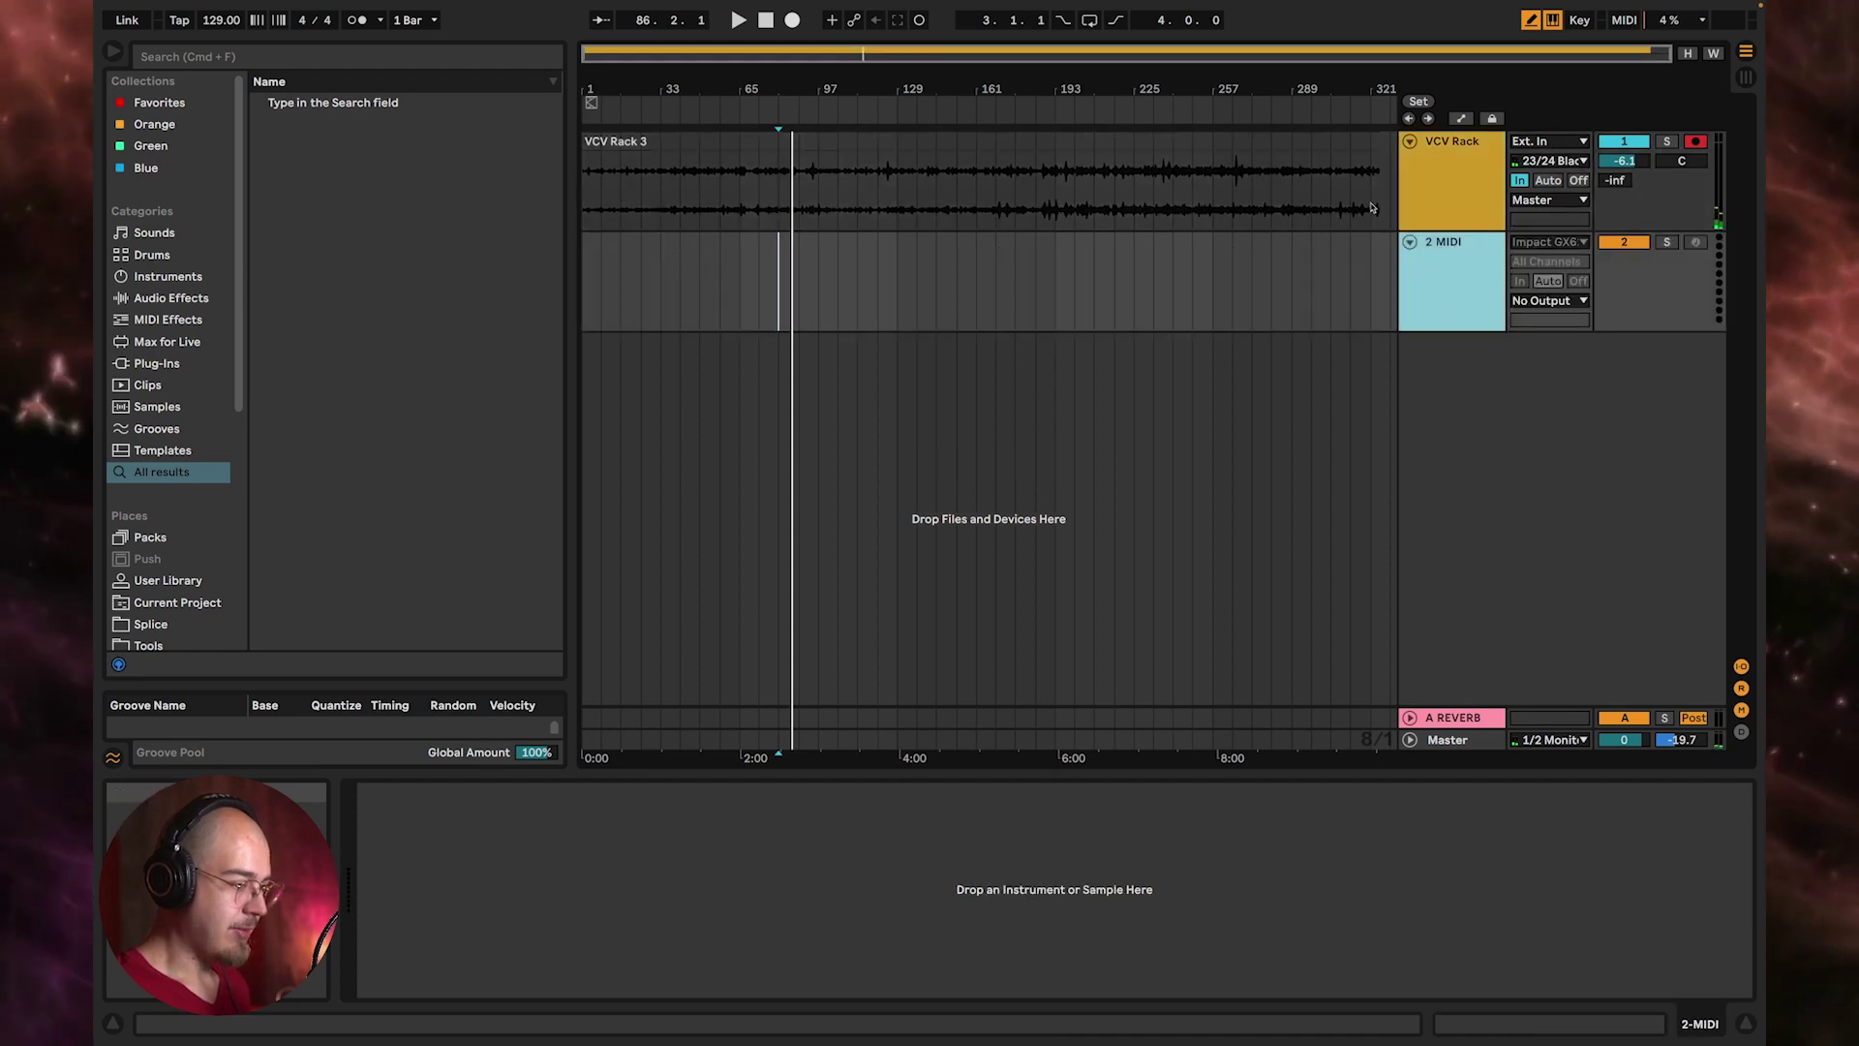
pyautogui.click(1548, 284)
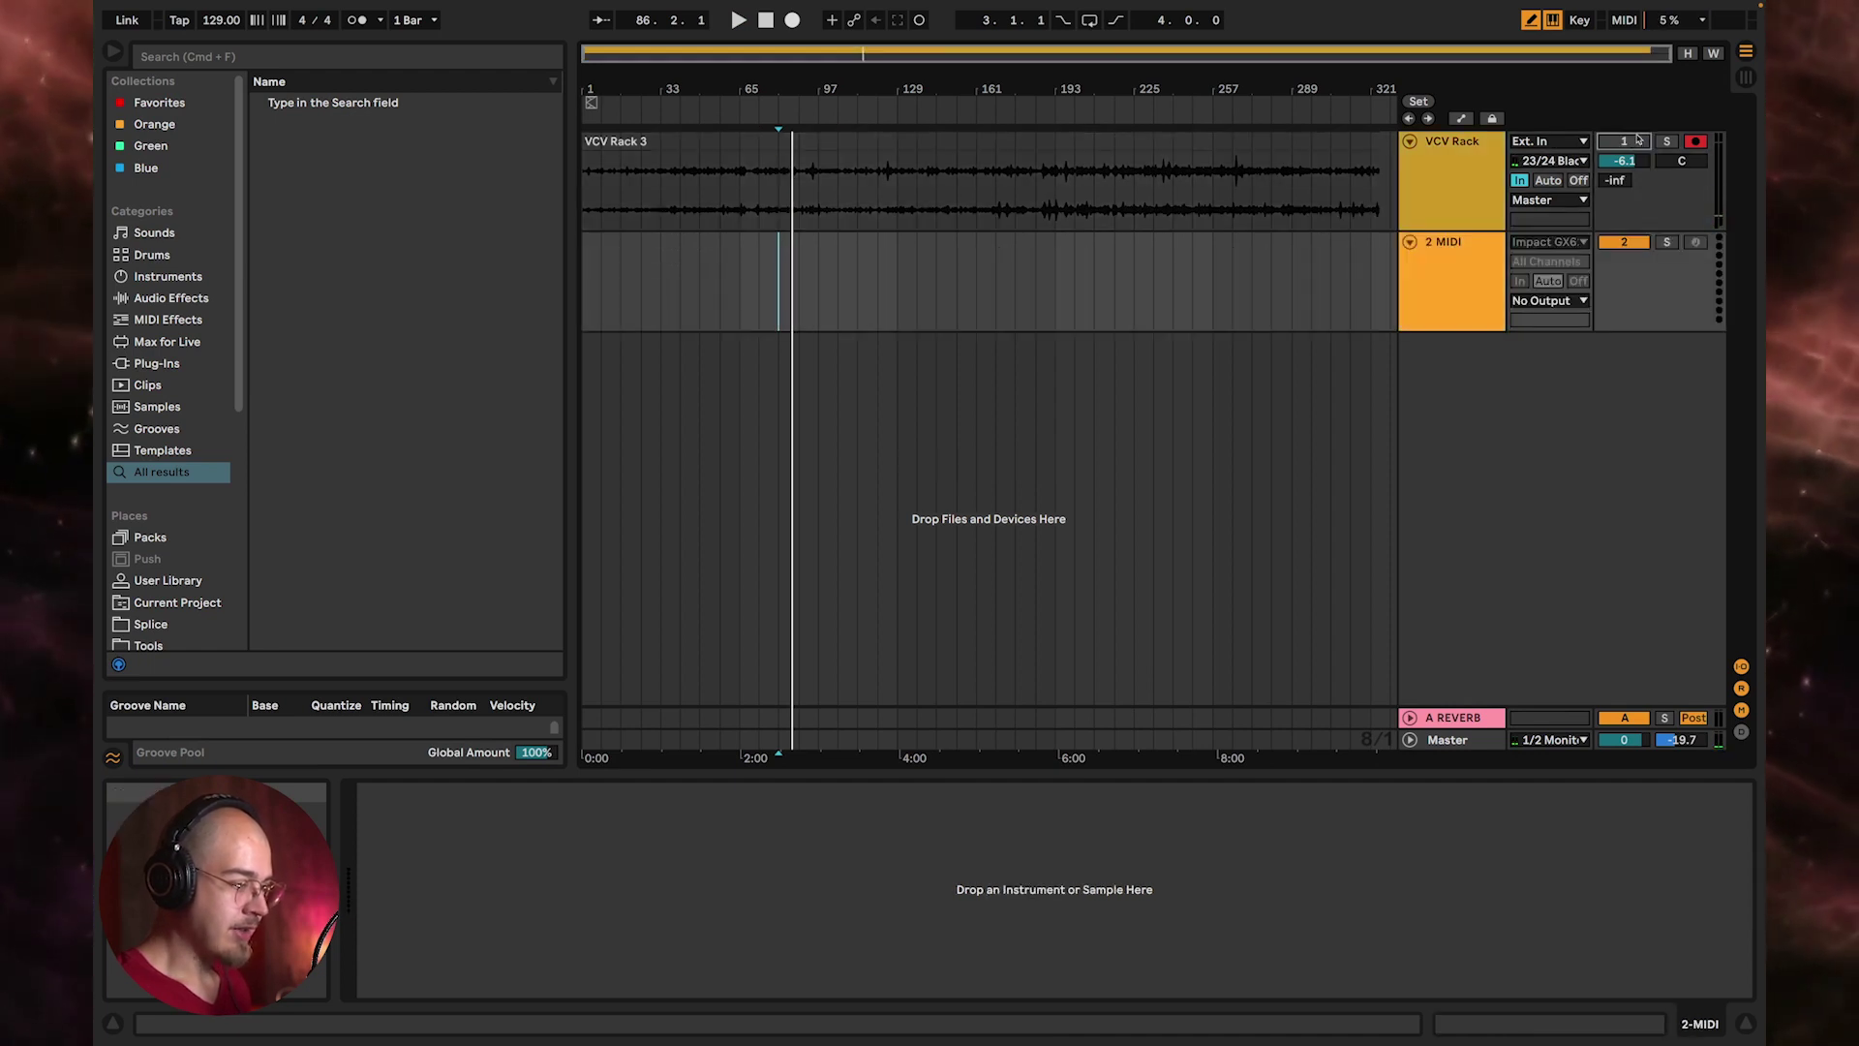
pyautogui.click(1549, 300)
pyautogui.click(1546, 313)
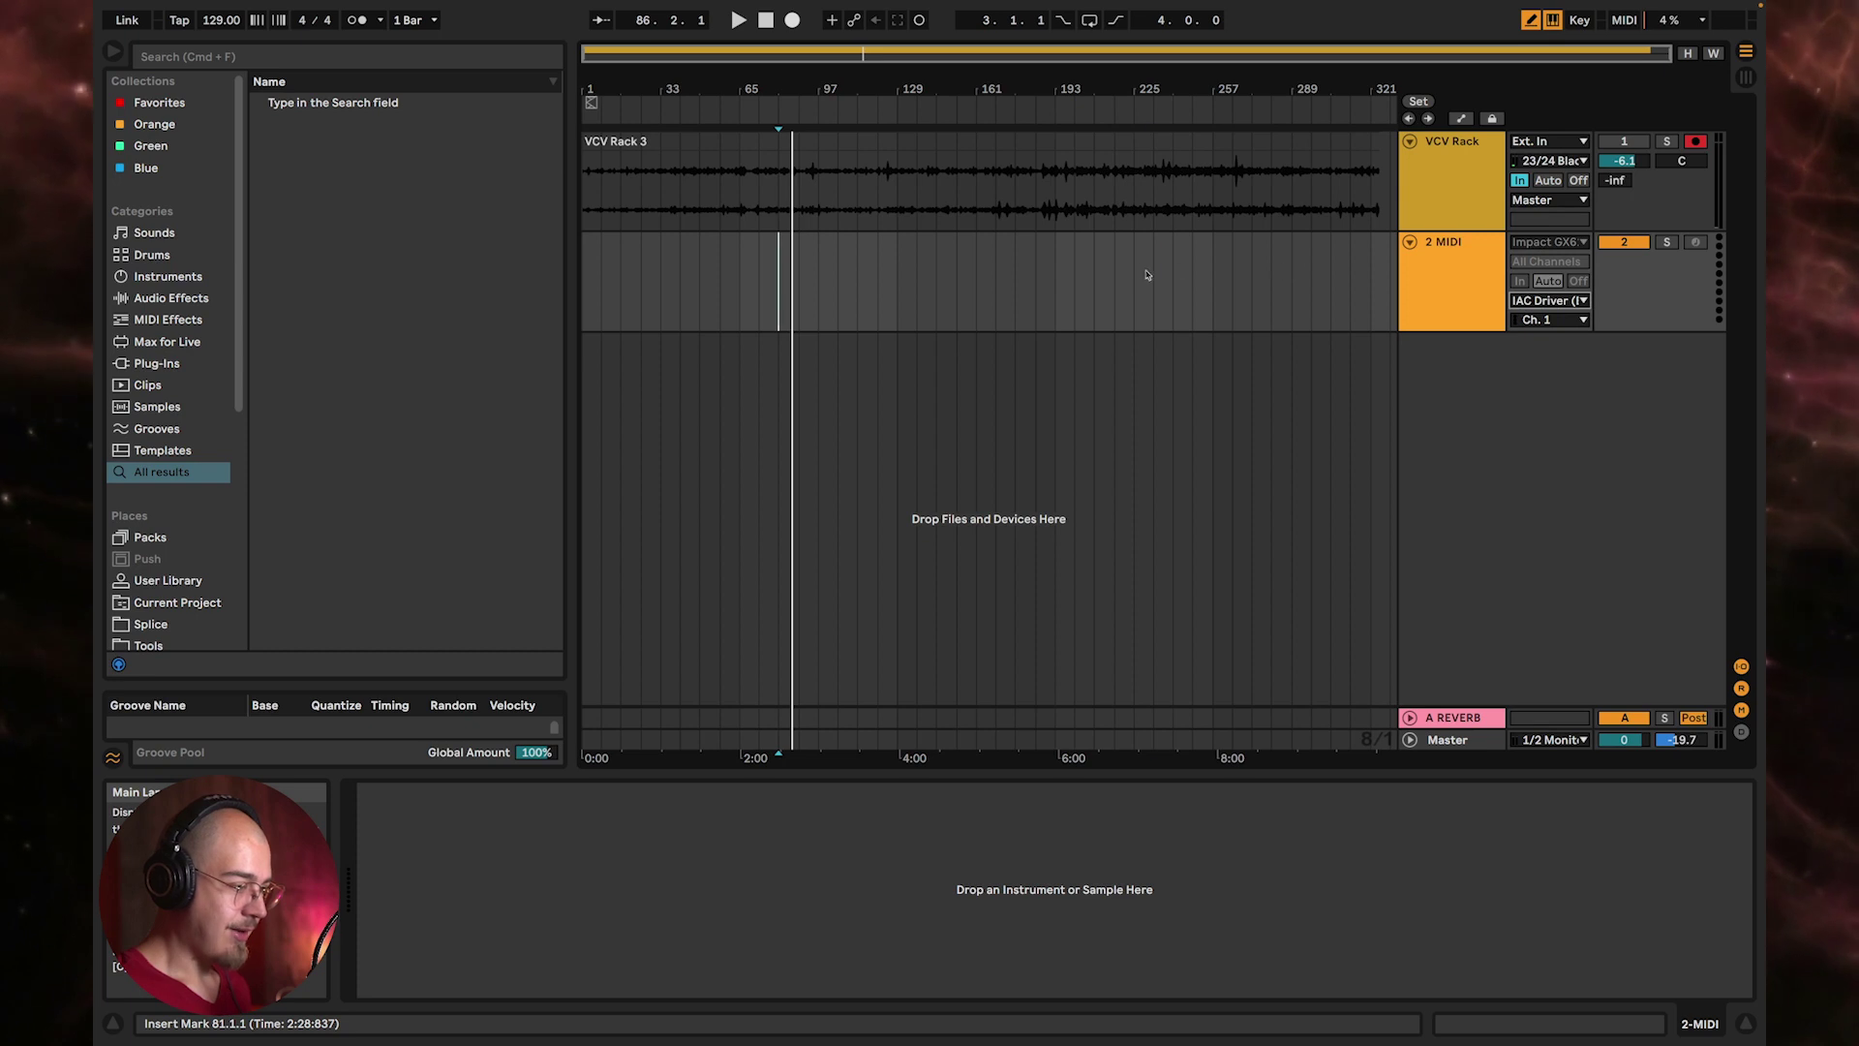
# Create an empty MIDI clip at bar 193 and fill it with repeated C3 notes through 2.1.1
pyautogui.moveTo(1055, 264); pyautogui.dragTo(1113, 267)
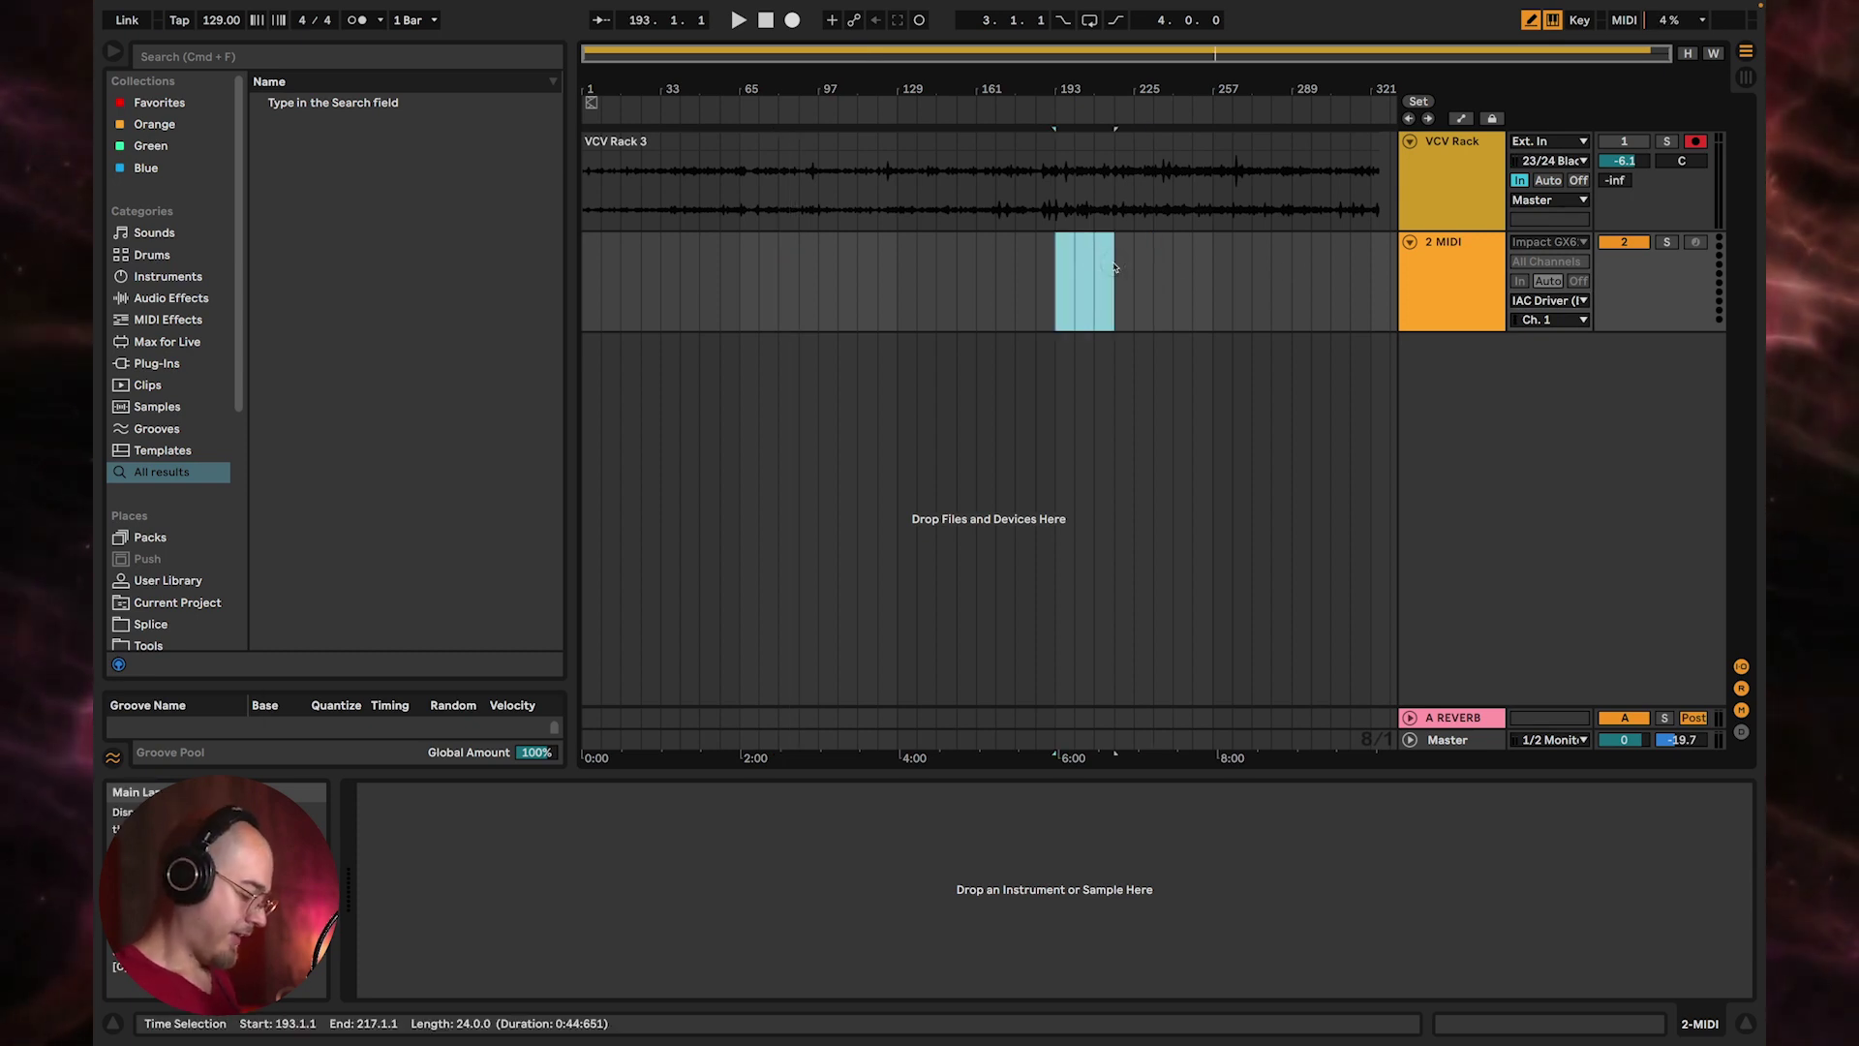
pyautogui.press('super+shift+m')
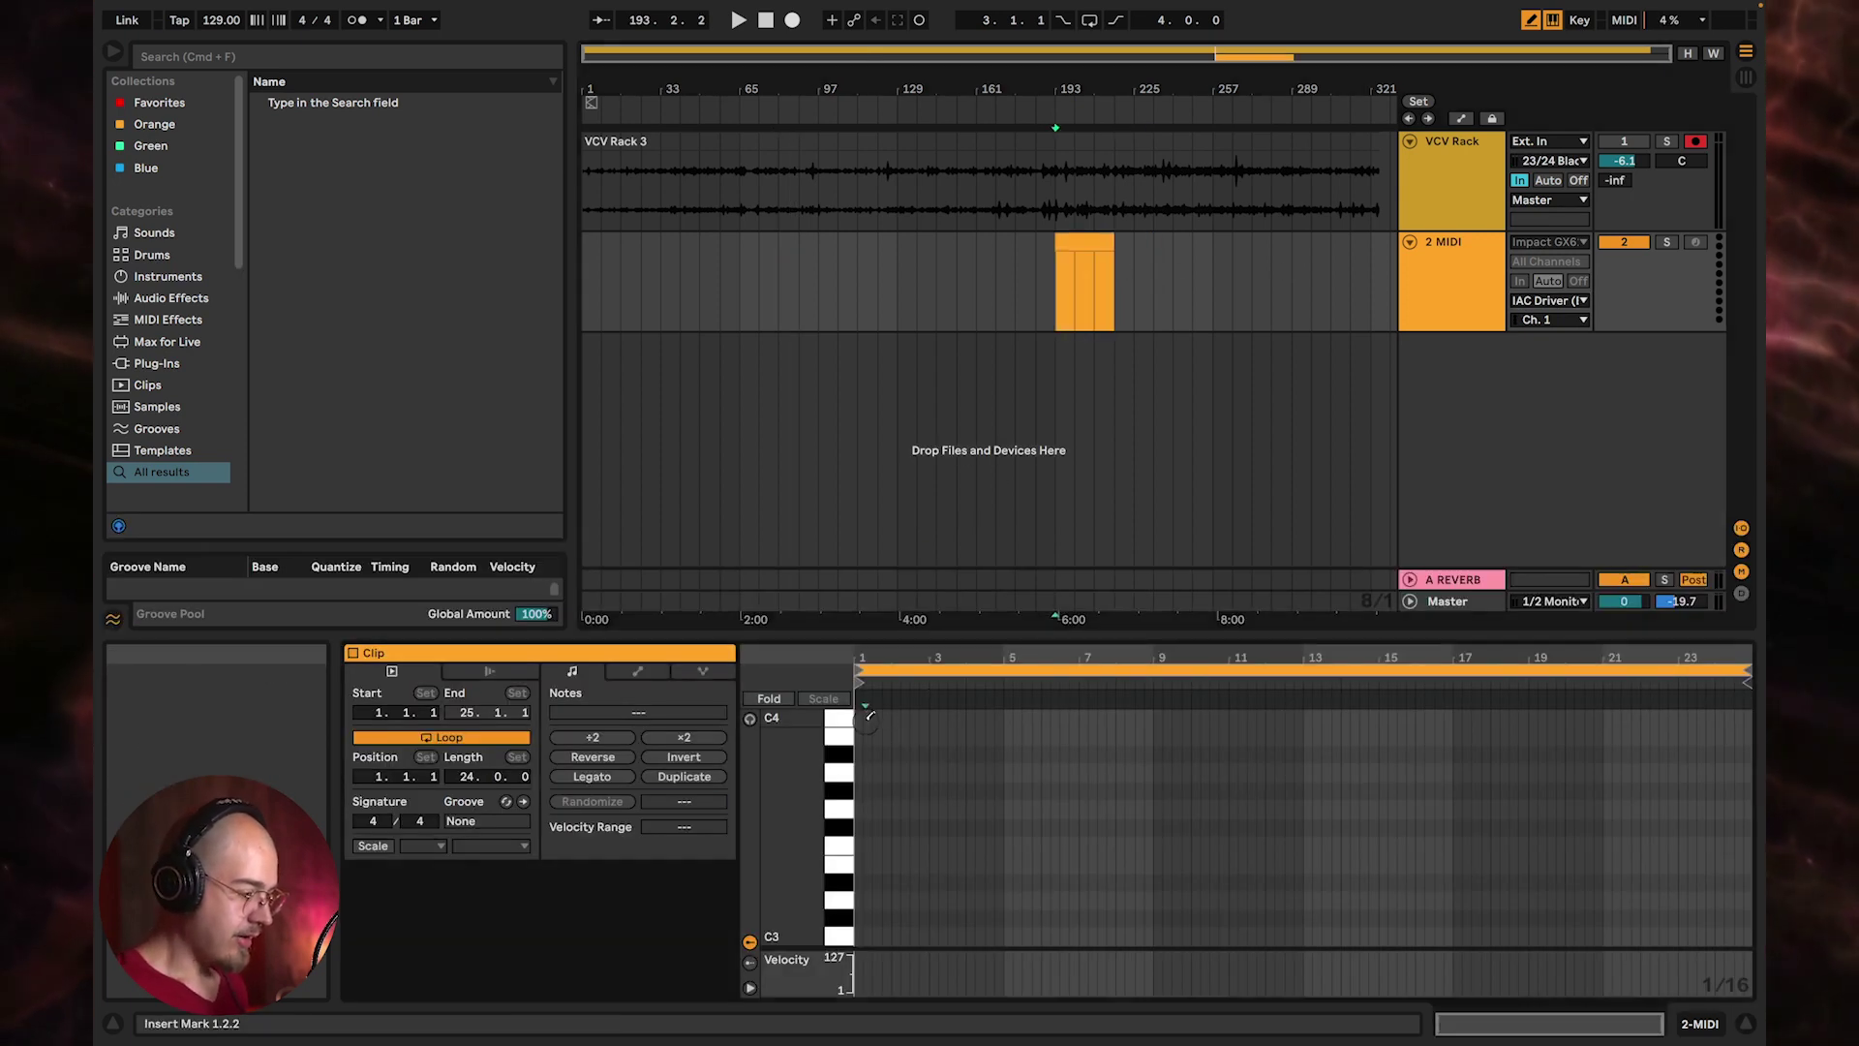
pyautogui.click(872, 723)
pyautogui.press('super+d')
pyautogui.press('super+d')
pyautogui.press('super+d')
pyautogui.press('super+d')
pyautogui.press('super+d')
pyautogui.press('super+Right')
pyautogui.press('super+d')
pyautogui.press('super+d')
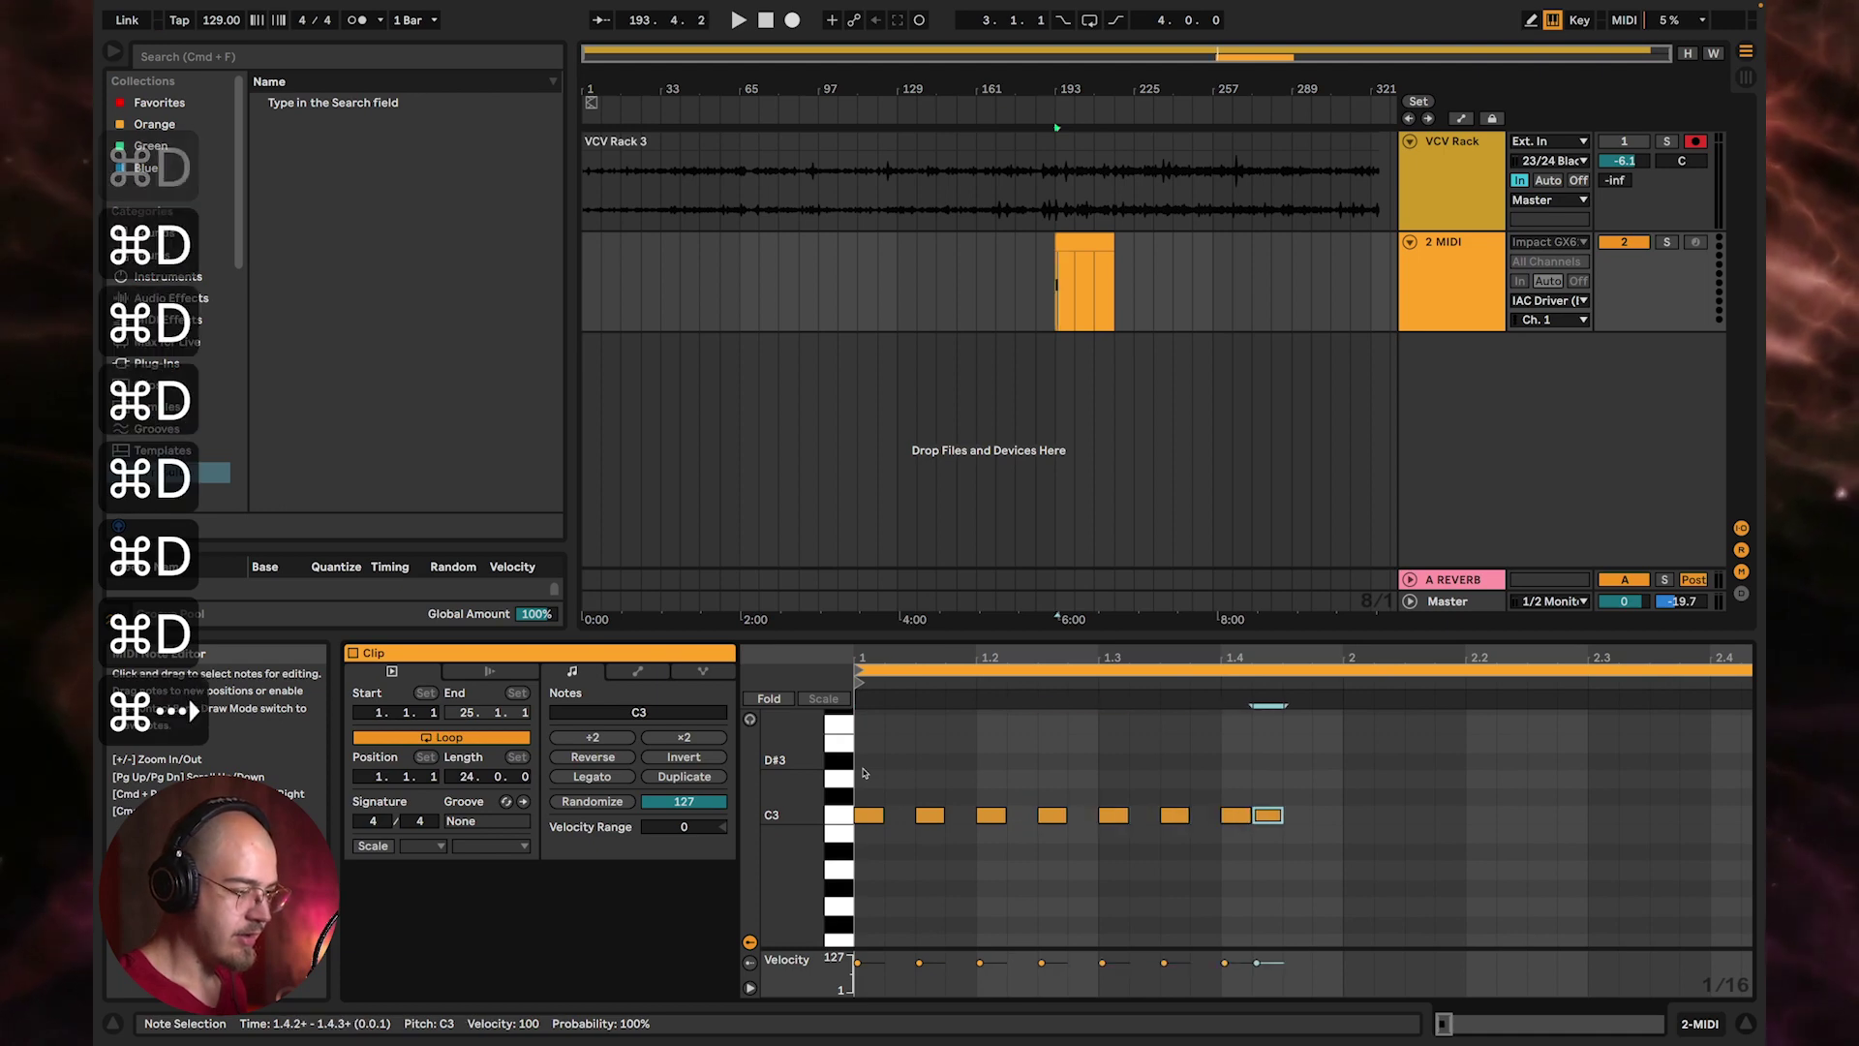
pyautogui.press('super+Right')
pyautogui.press('super+d')
pyautogui.press('super+d')
pyautogui.press('super+z')
pyautogui.press('super+z')
pyautogui.press('super+z')
pyautogui.press('super+z')
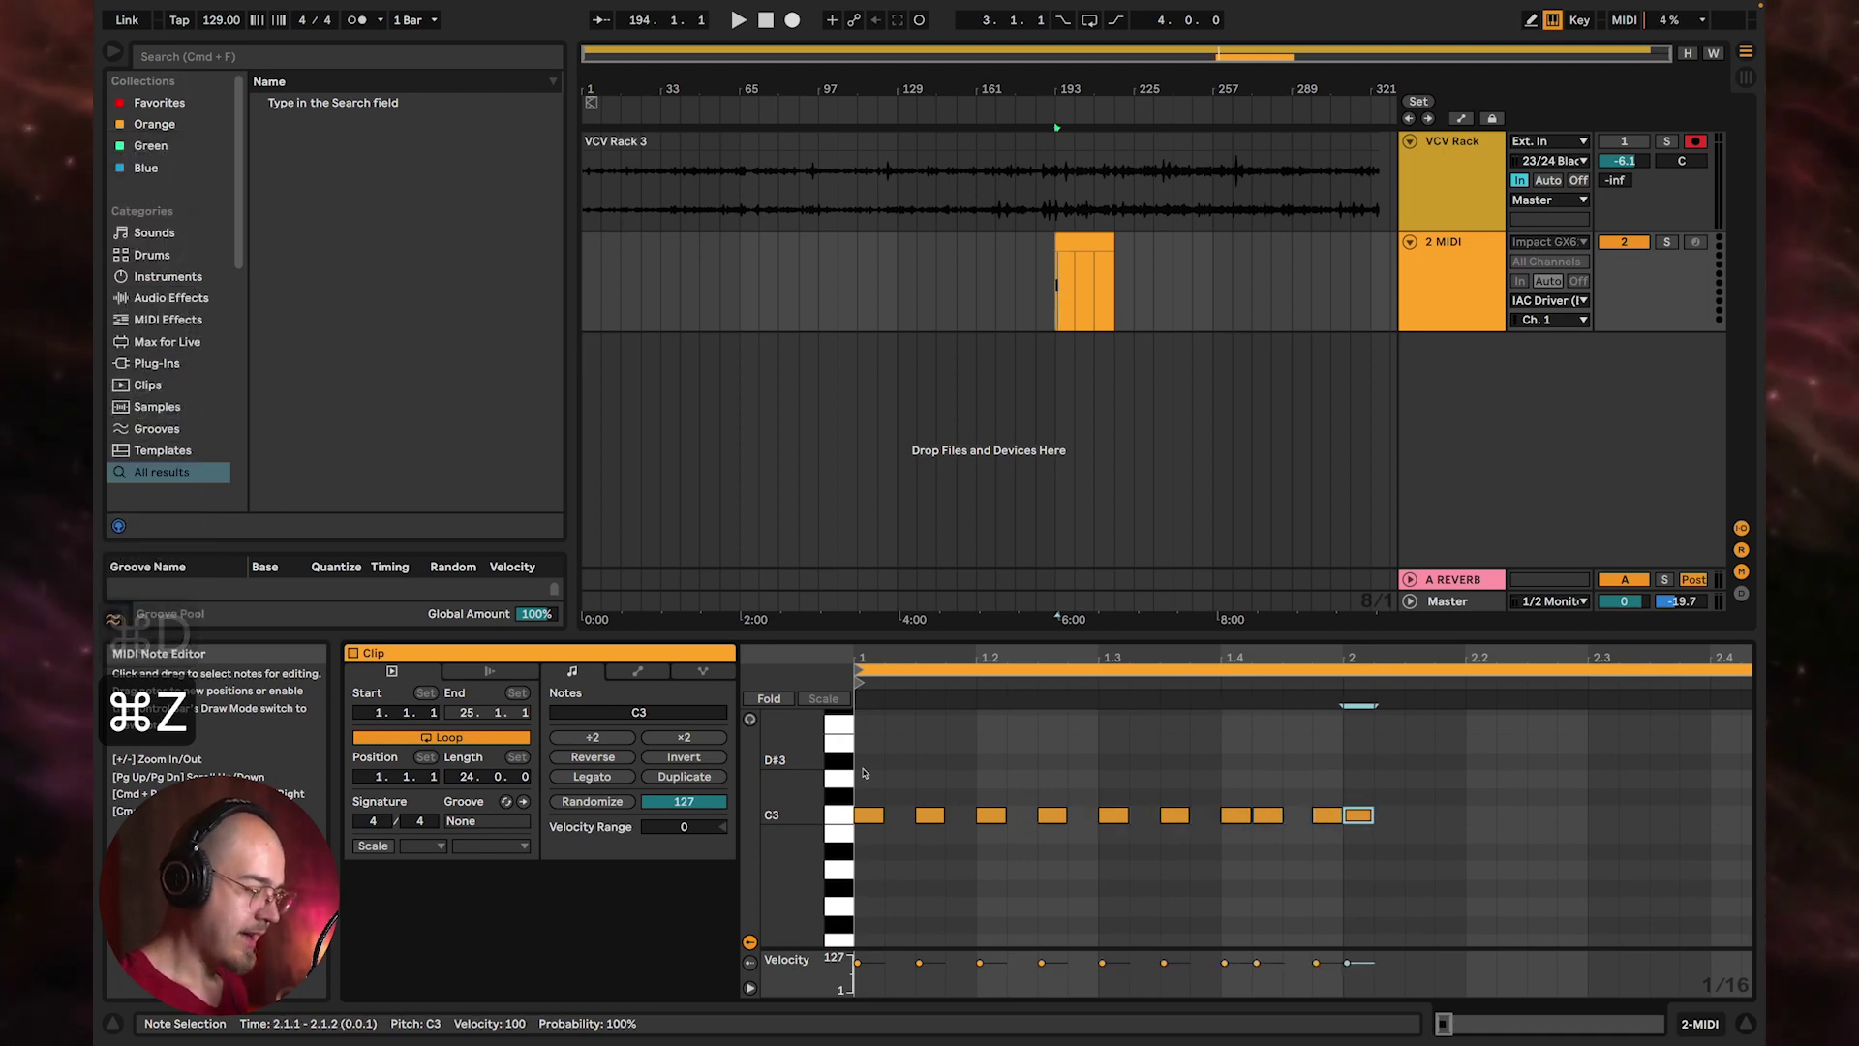
pyautogui.press('super+d')
pyautogui.press('Right')
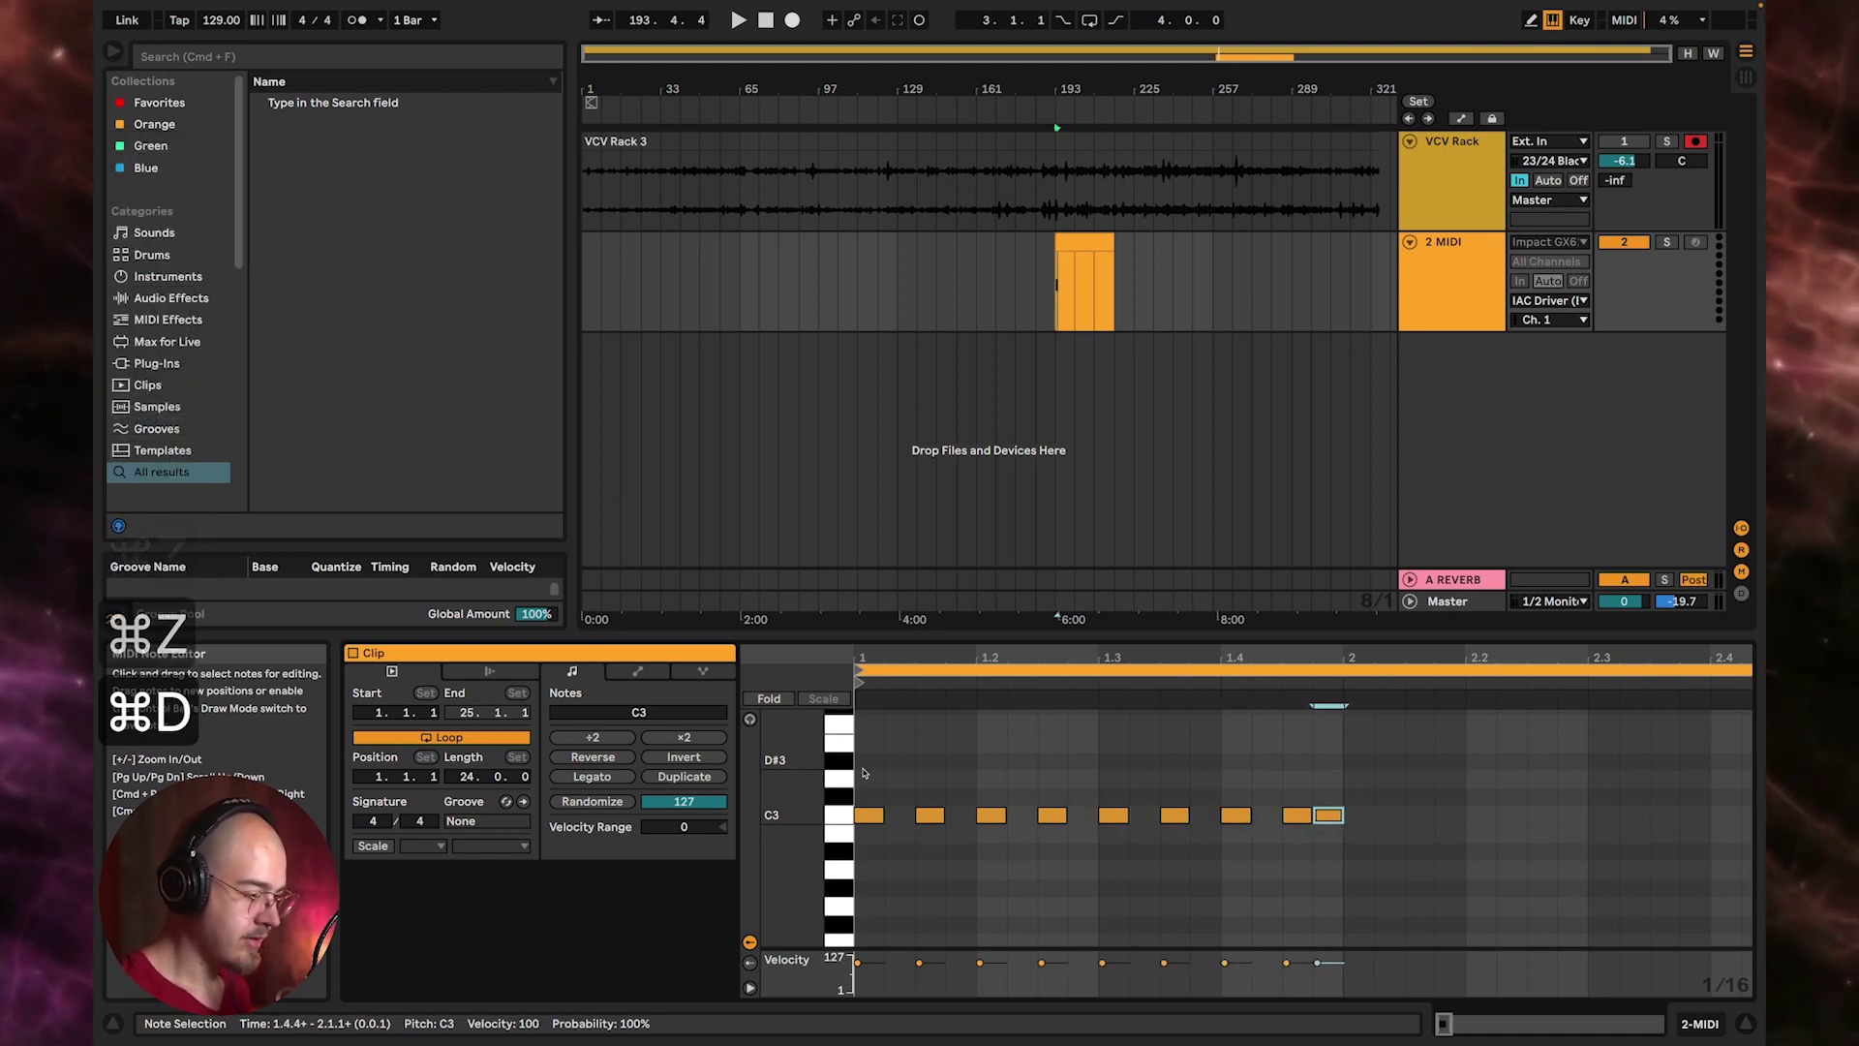
# Loop bars 193 to 194.2 of the clip and play it back
pyautogui.press('space')
pyautogui.press('+')
pyautogui.press('+')
pyautogui.press('+')
pyautogui.press('+')
pyautogui.press('+')
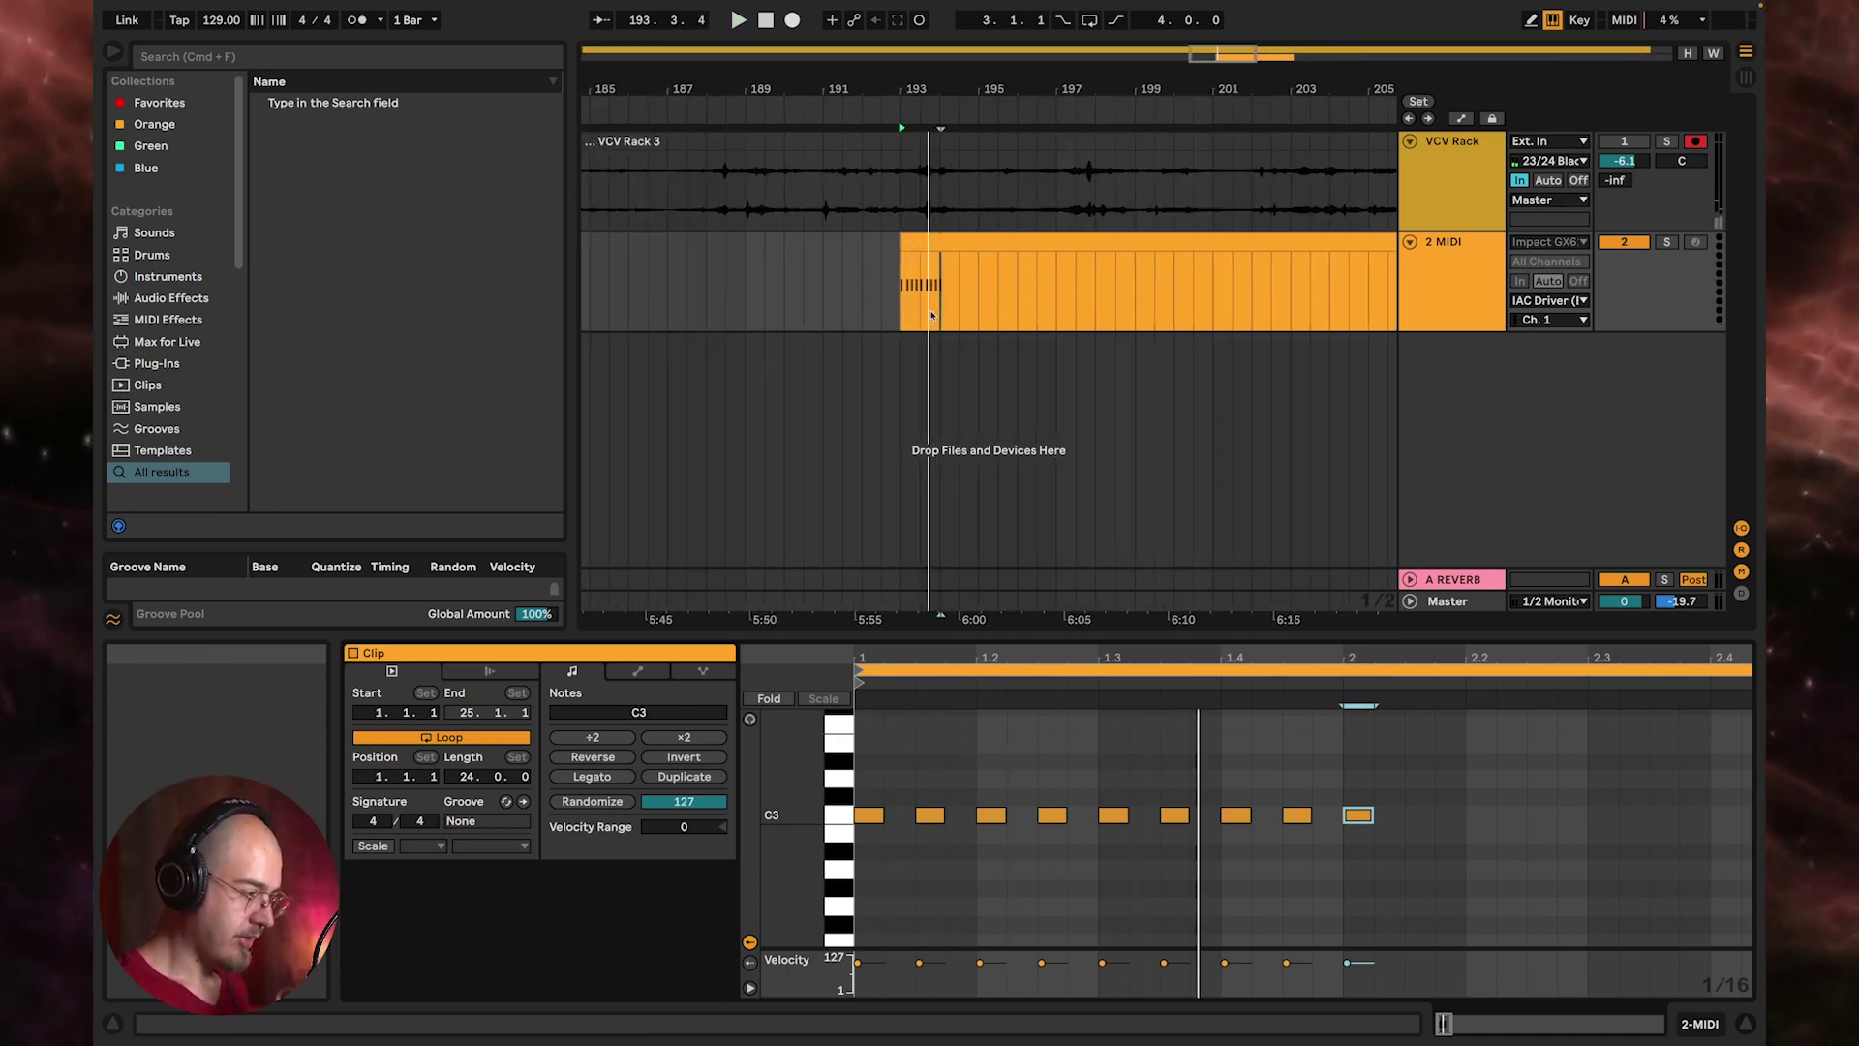
pyautogui.press('space')
pyautogui.moveTo(829, 290); pyautogui.dragTo(971, 294)
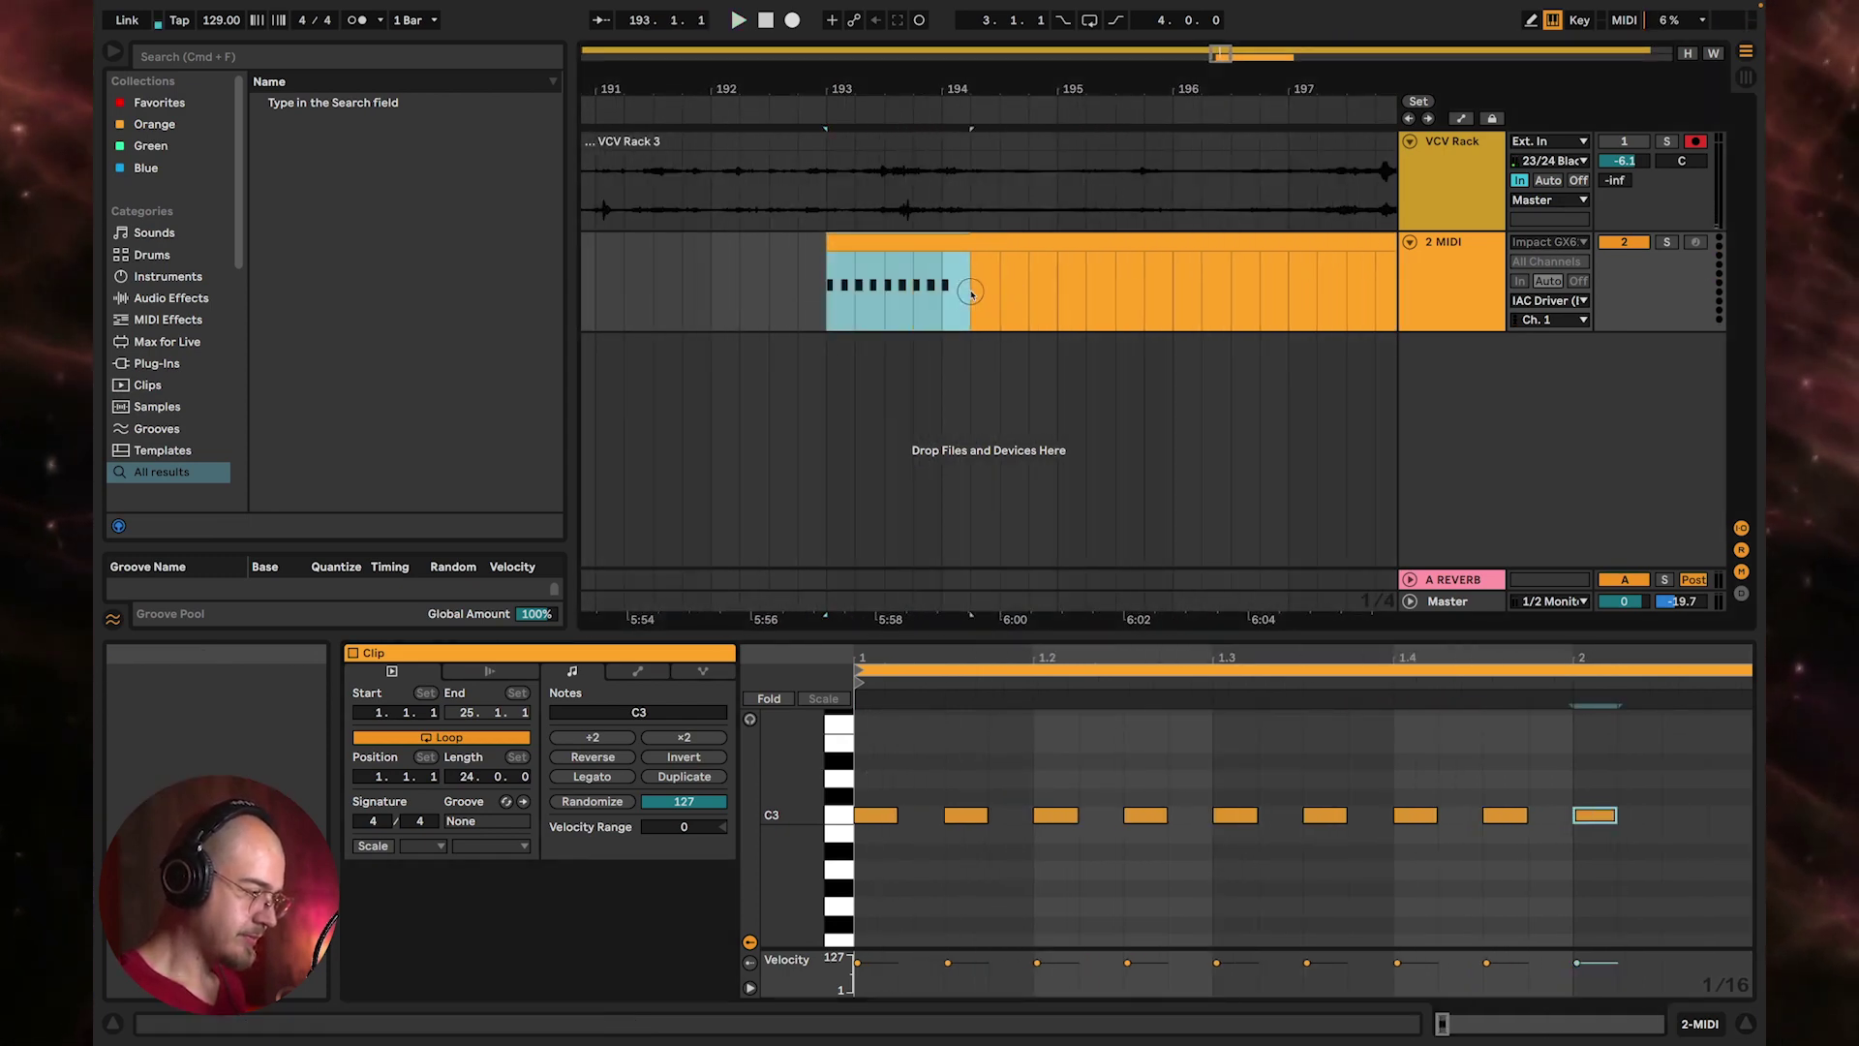
pyautogui.press('super+l')
pyautogui.press('space')
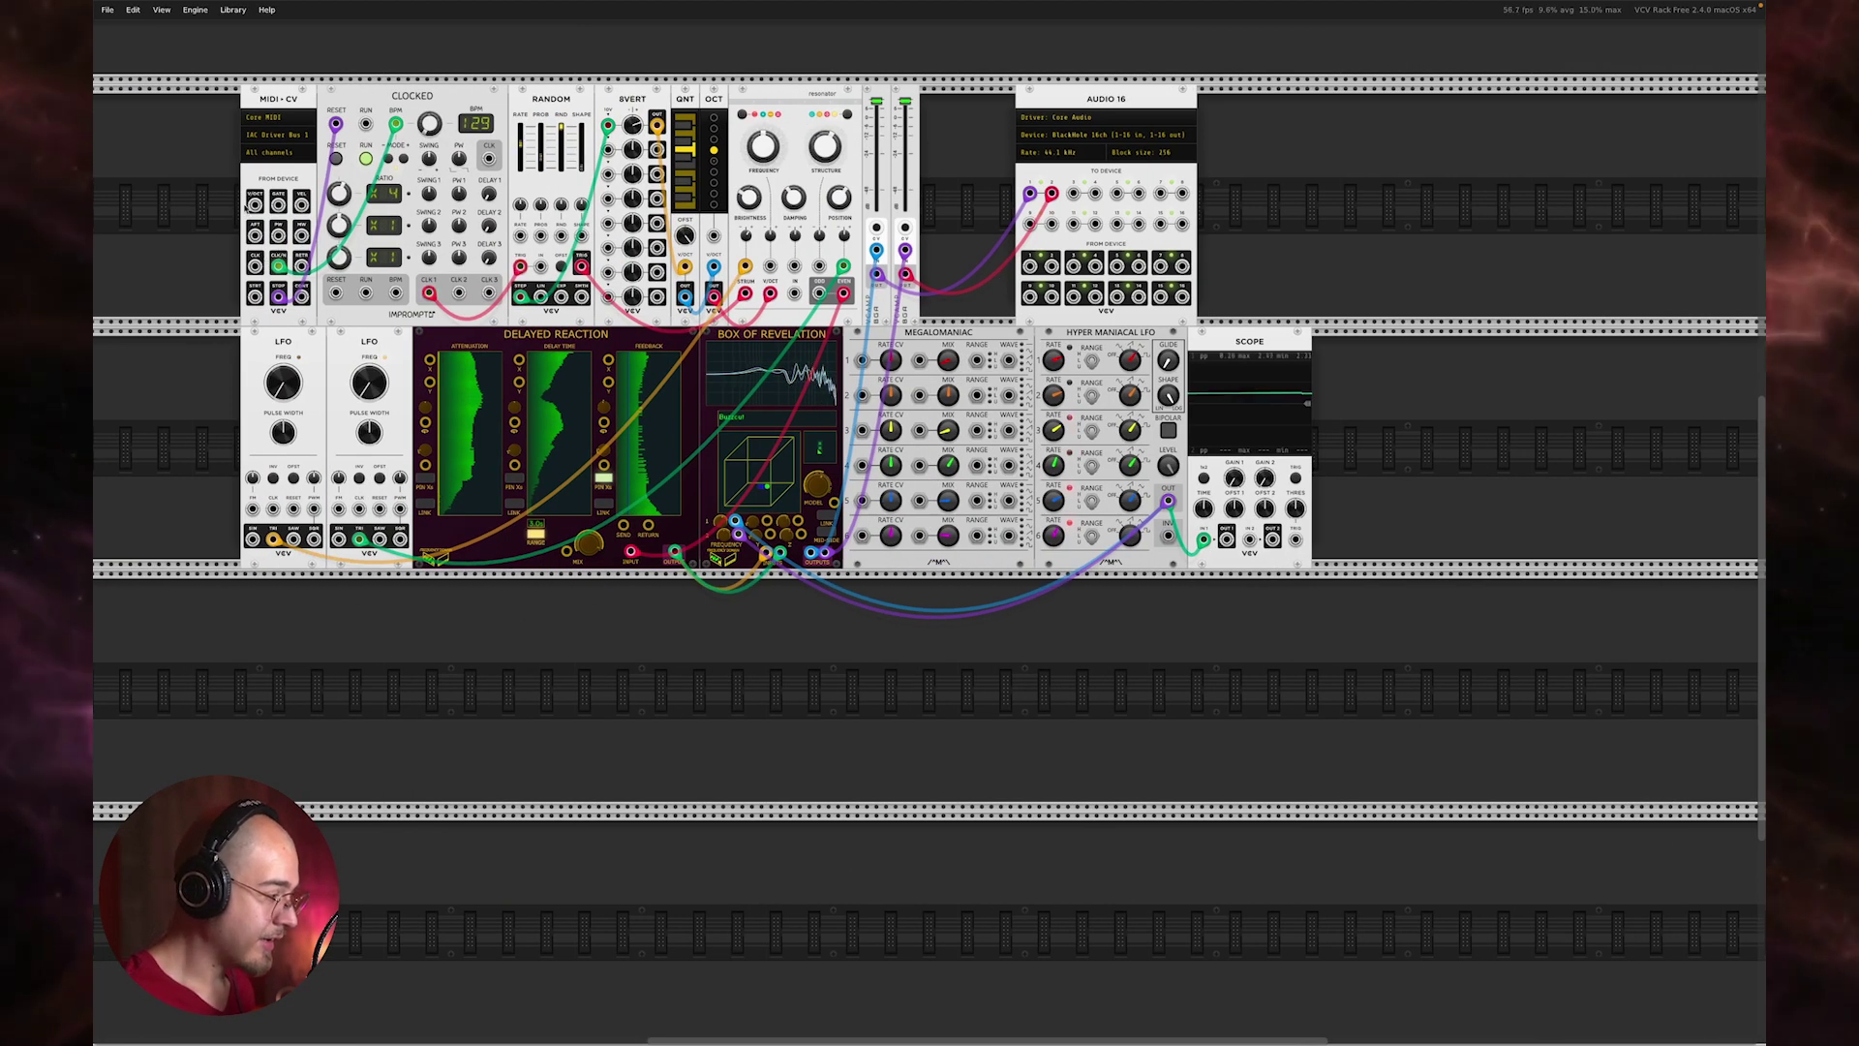
# Add an ADSR EG module to the rack by searching 'env' in the module browser
pyautogui.rightClick(387, 706)
pyautogui.write('env')
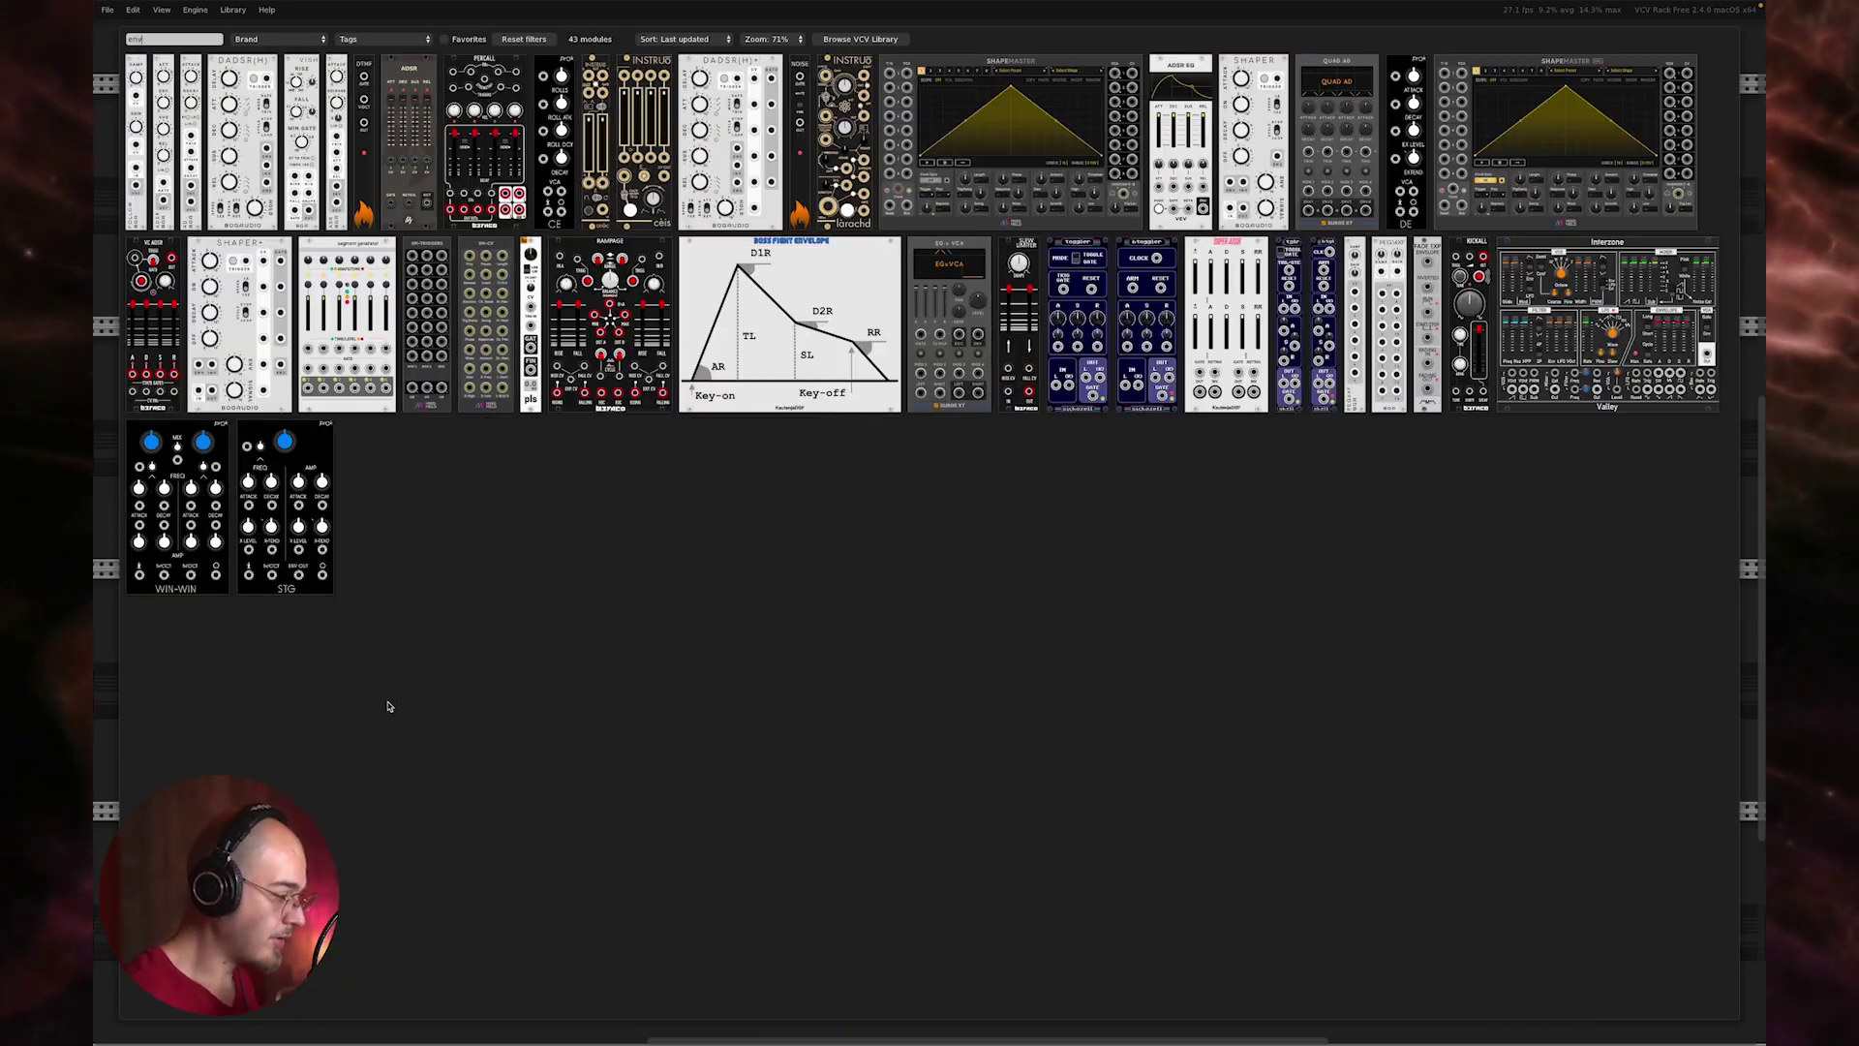
pyautogui.click(1172, 83)
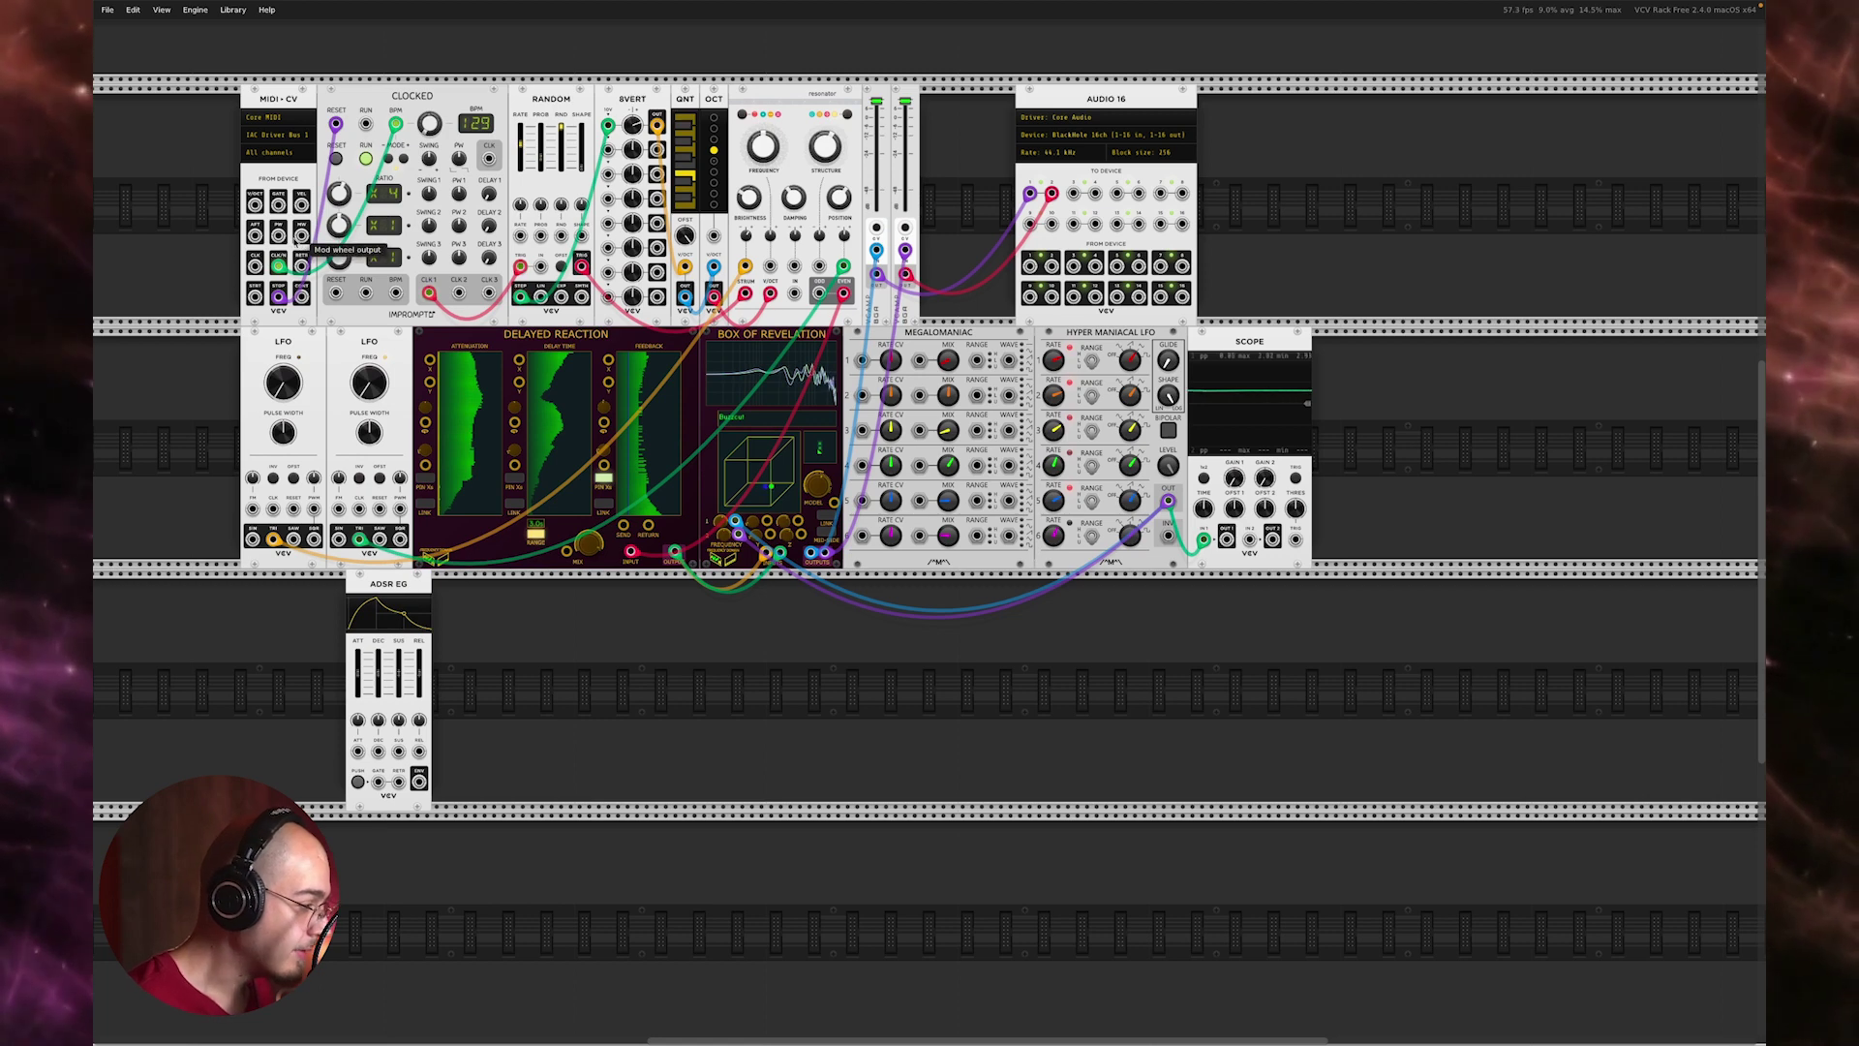
# Cable the MIDI-CV Gate into the ADSR Gate and lower the Decay slider
pyautogui.moveTo(279, 207); pyautogui.dragTo(376, 782)
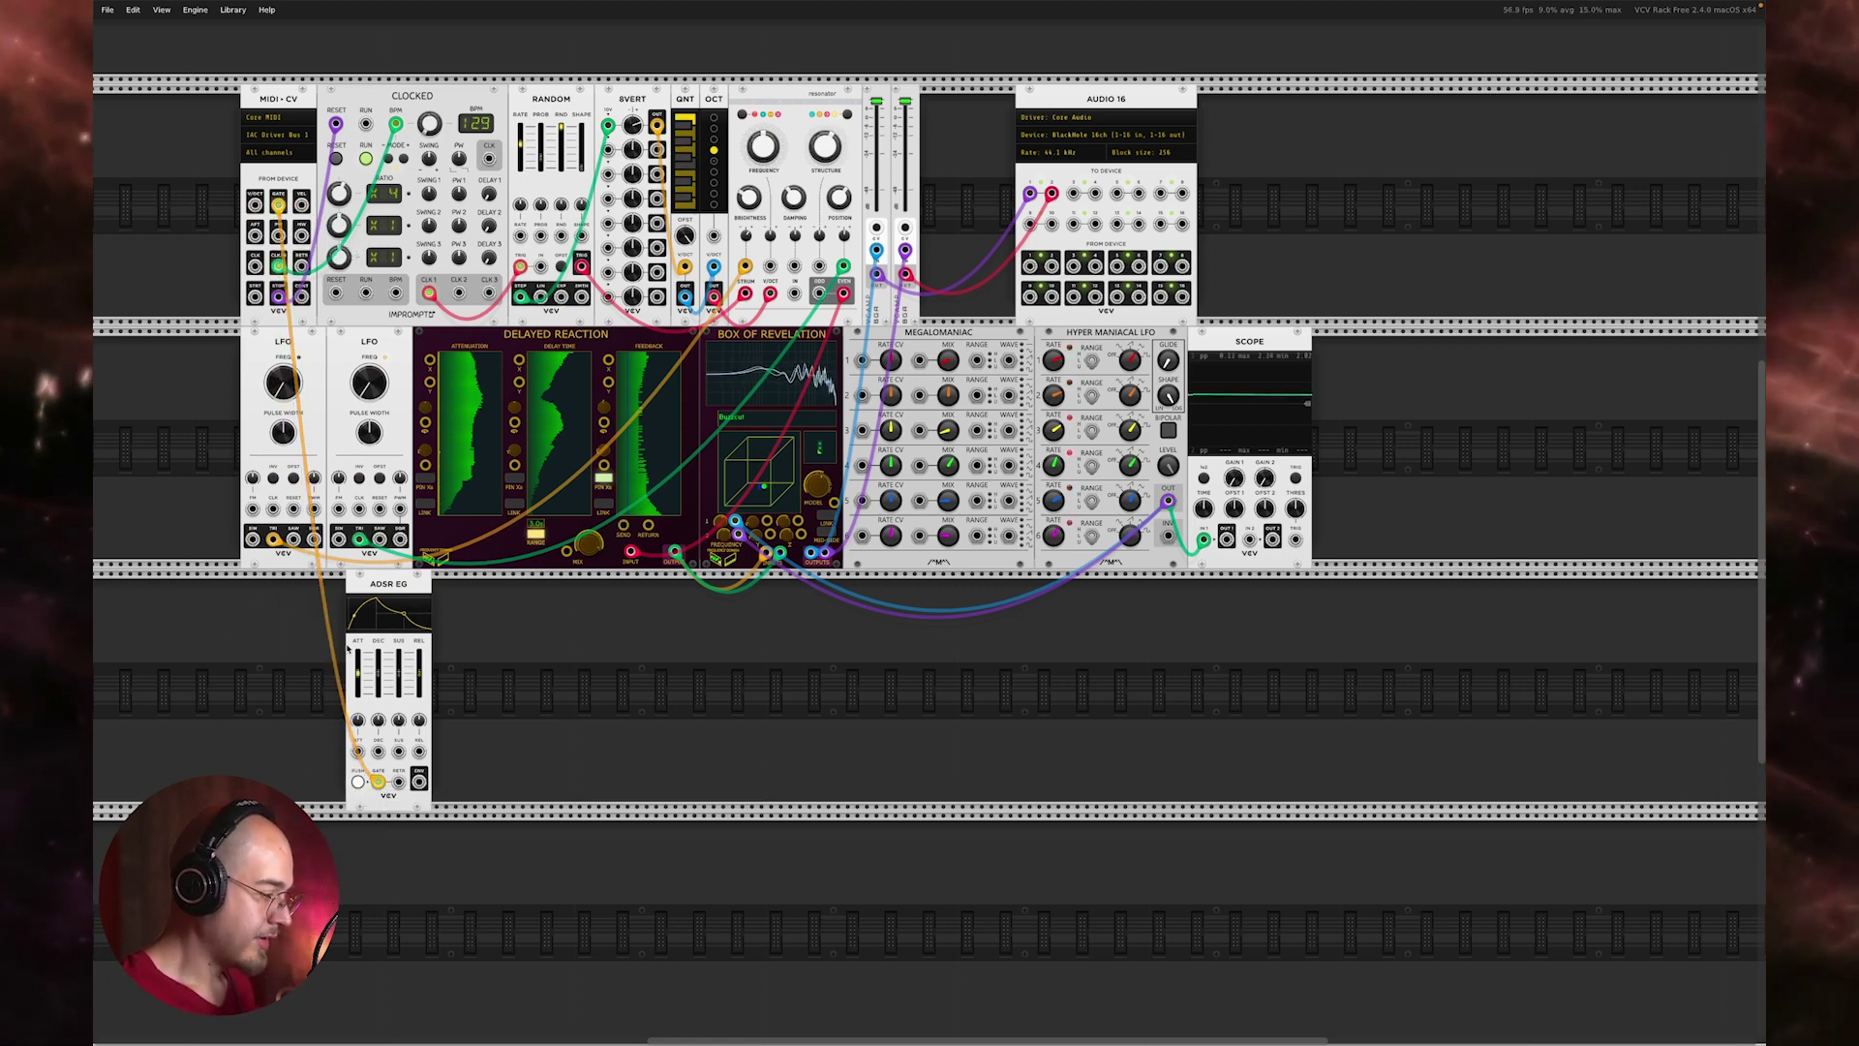
pyautogui.moveTo(376, 670); pyautogui.dragTo(357, 679)
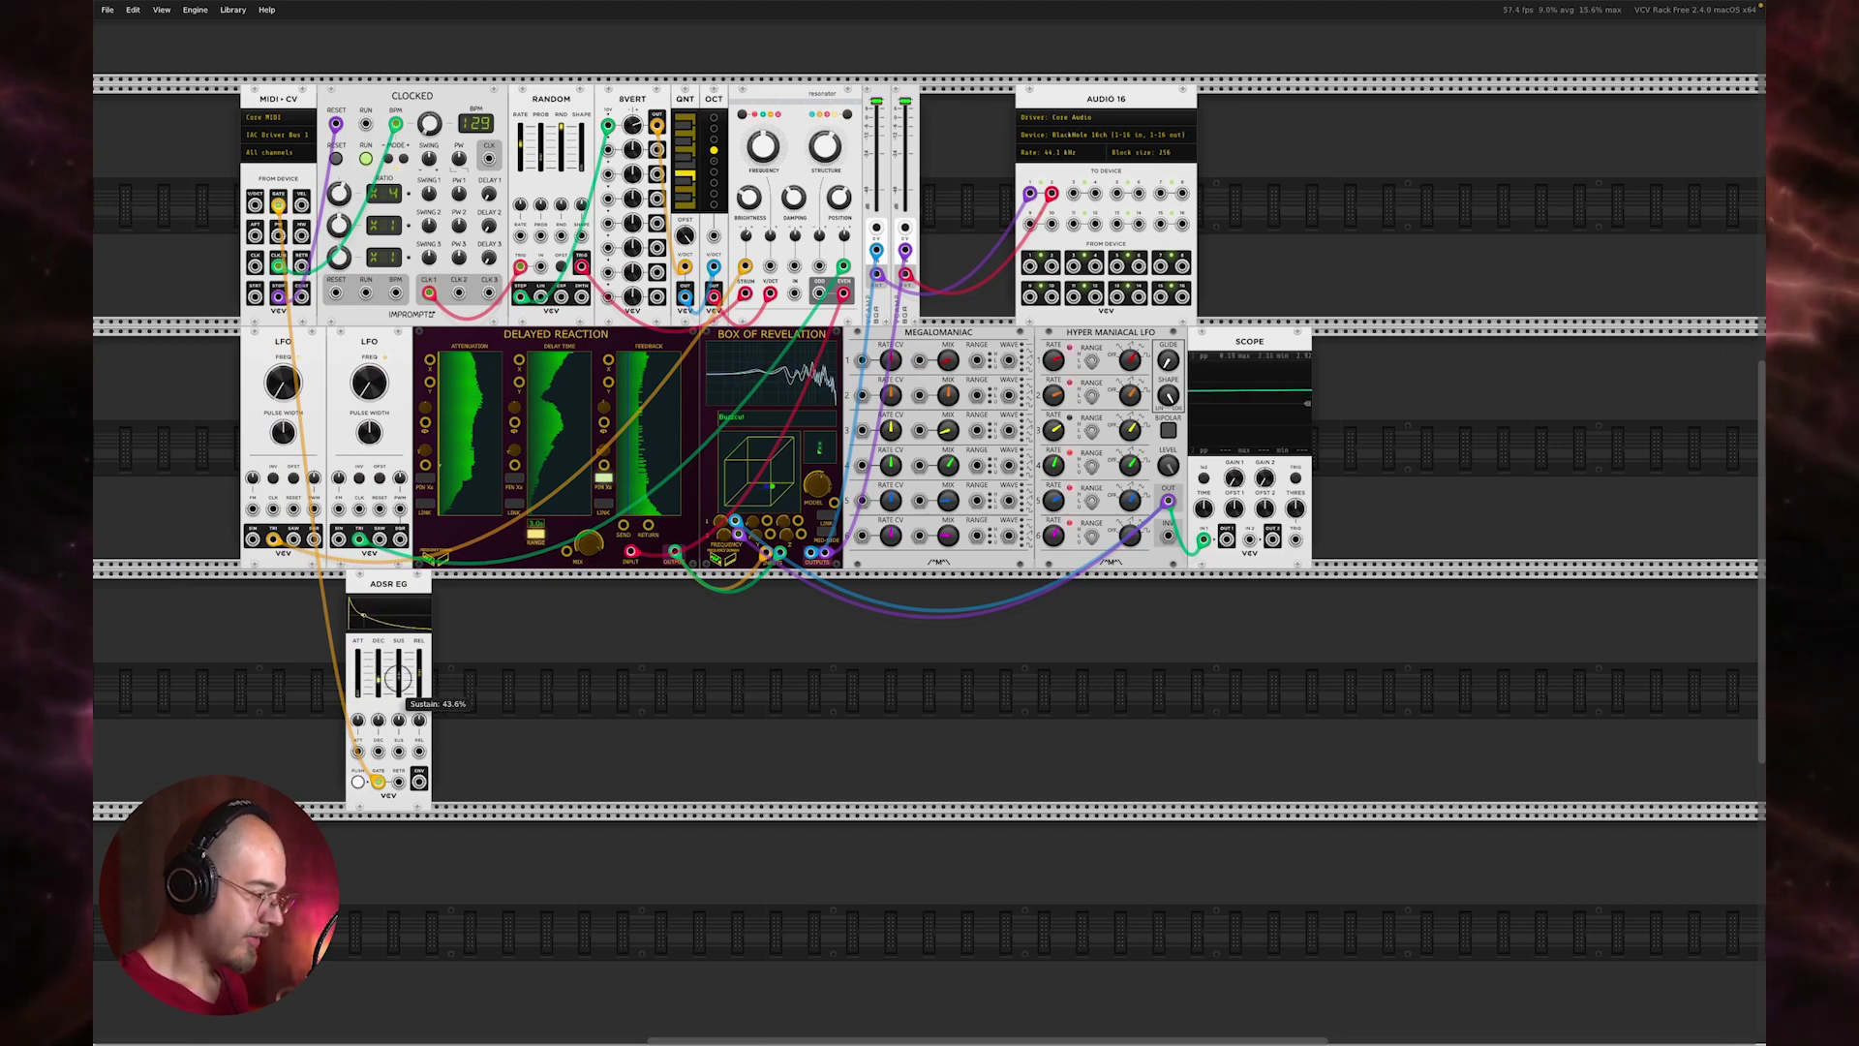
pyautogui.press('super+Tab')
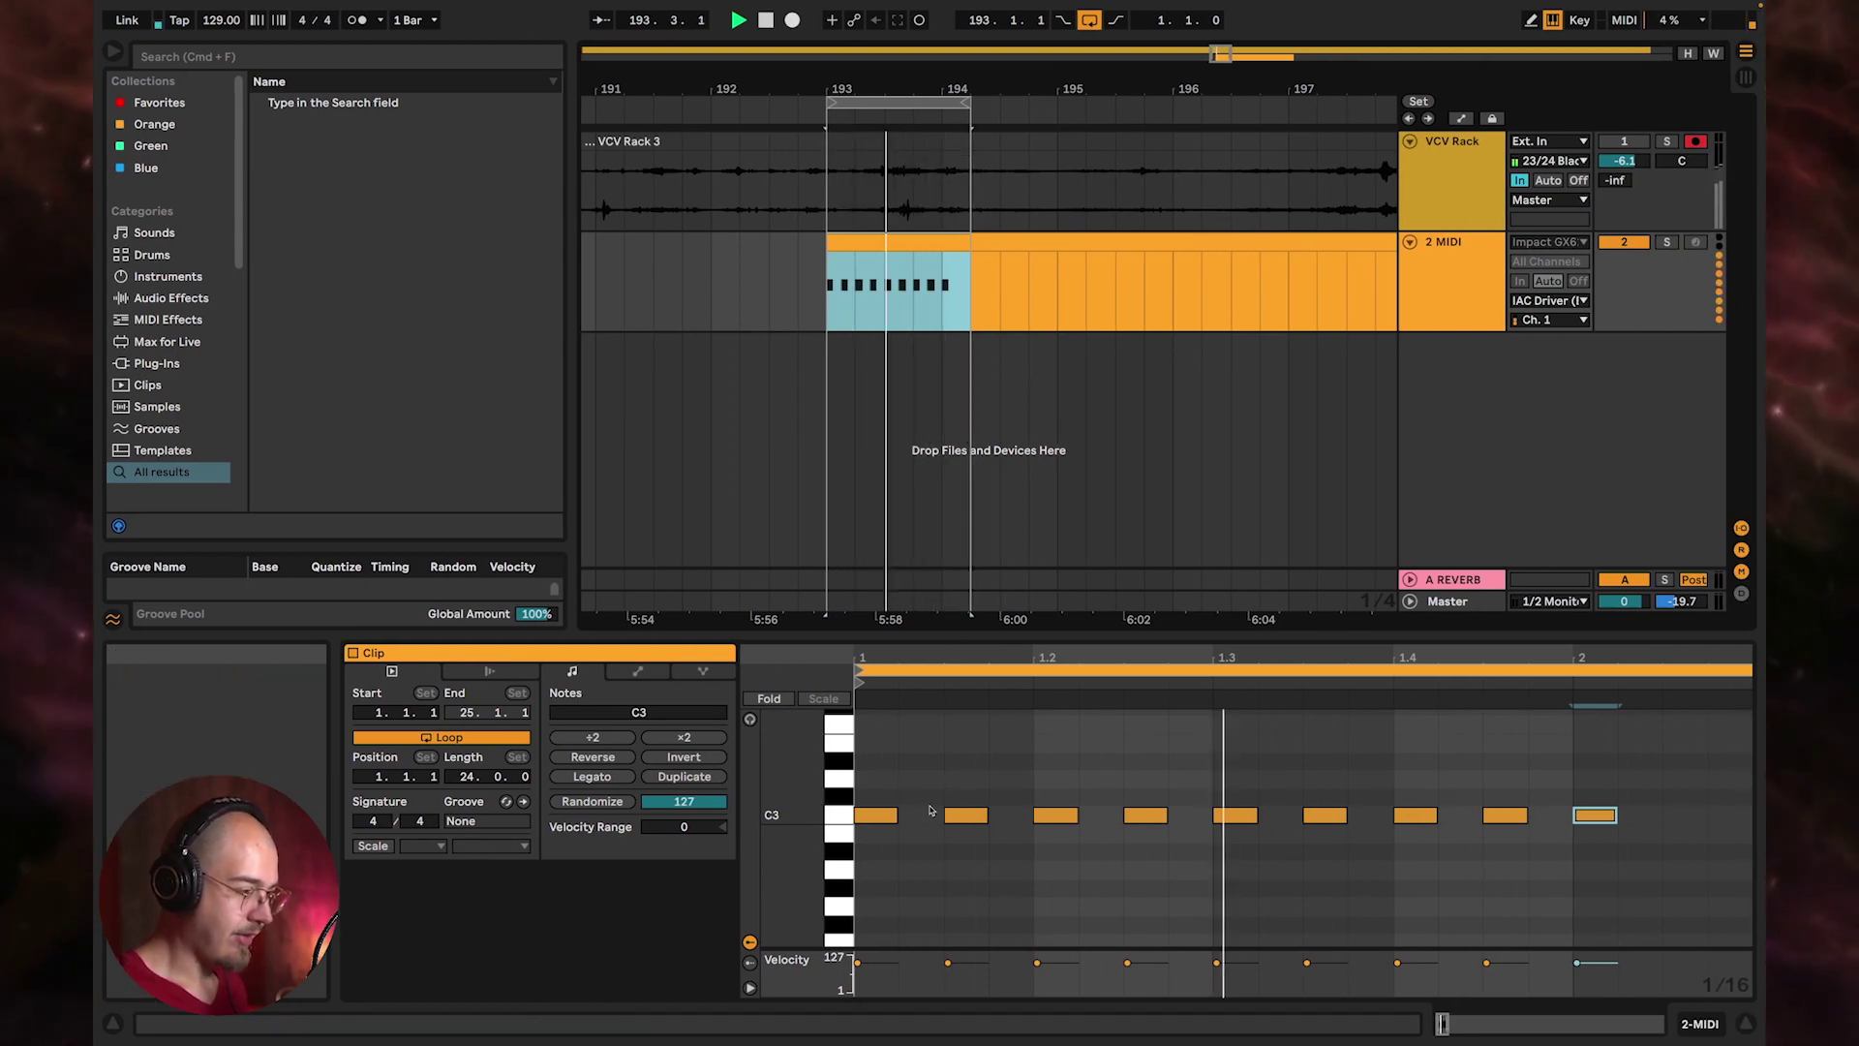
# Check VCV Rack, then return to Ableton and select the 2 MIDI track while the C3 loop plays
pyautogui.press('super+Tab')
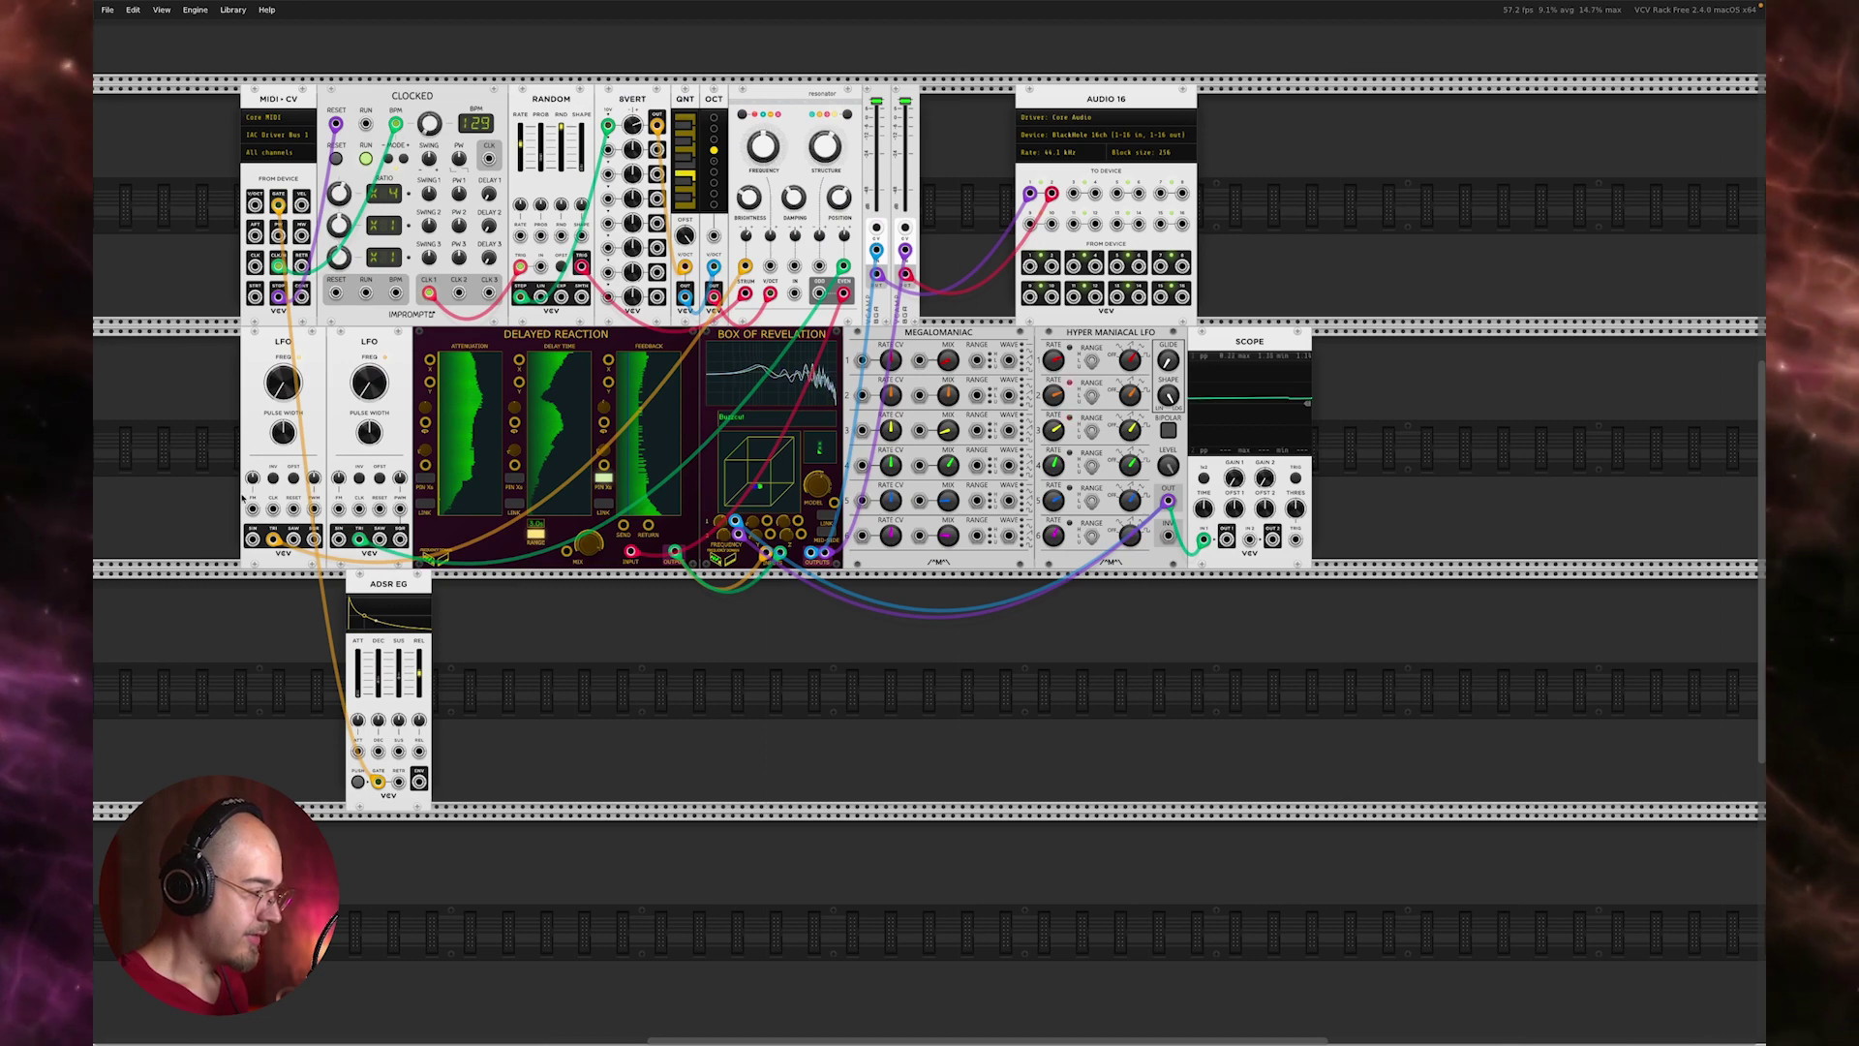
pyautogui.press('super+Tab')
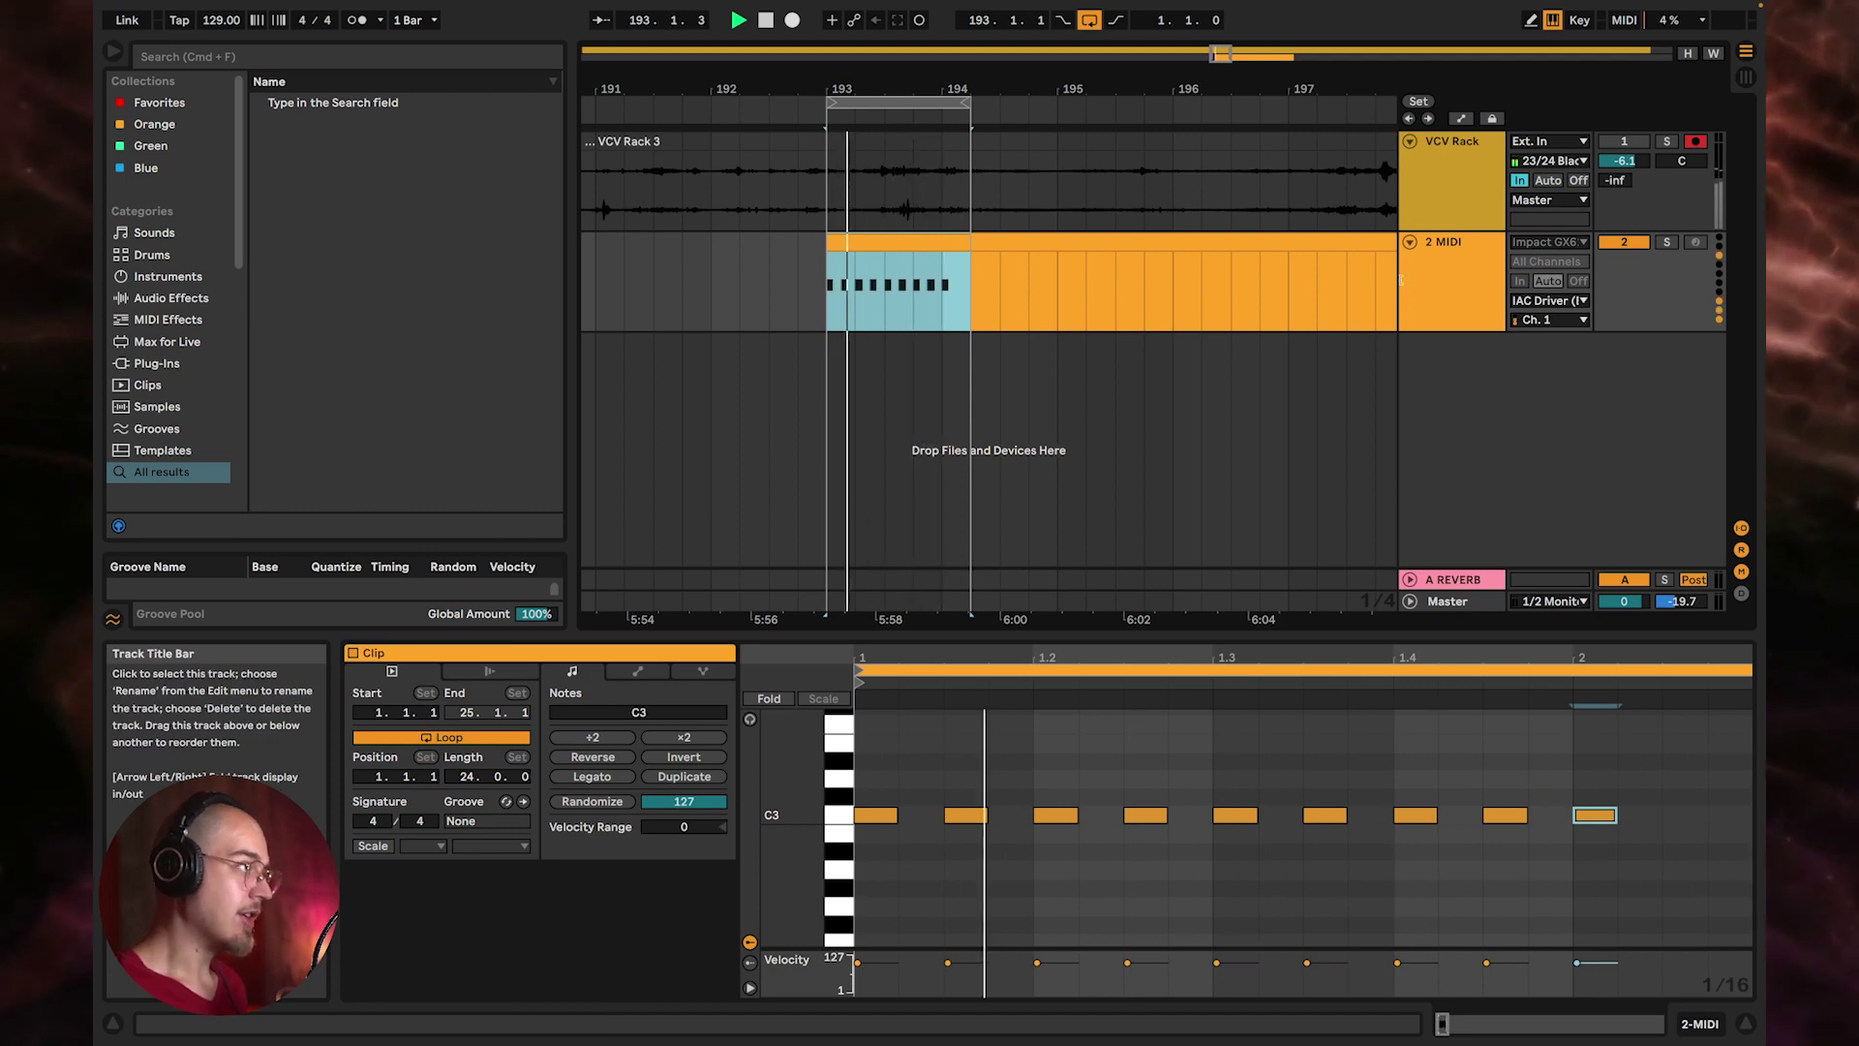
pyautogui.click(1433, 266)
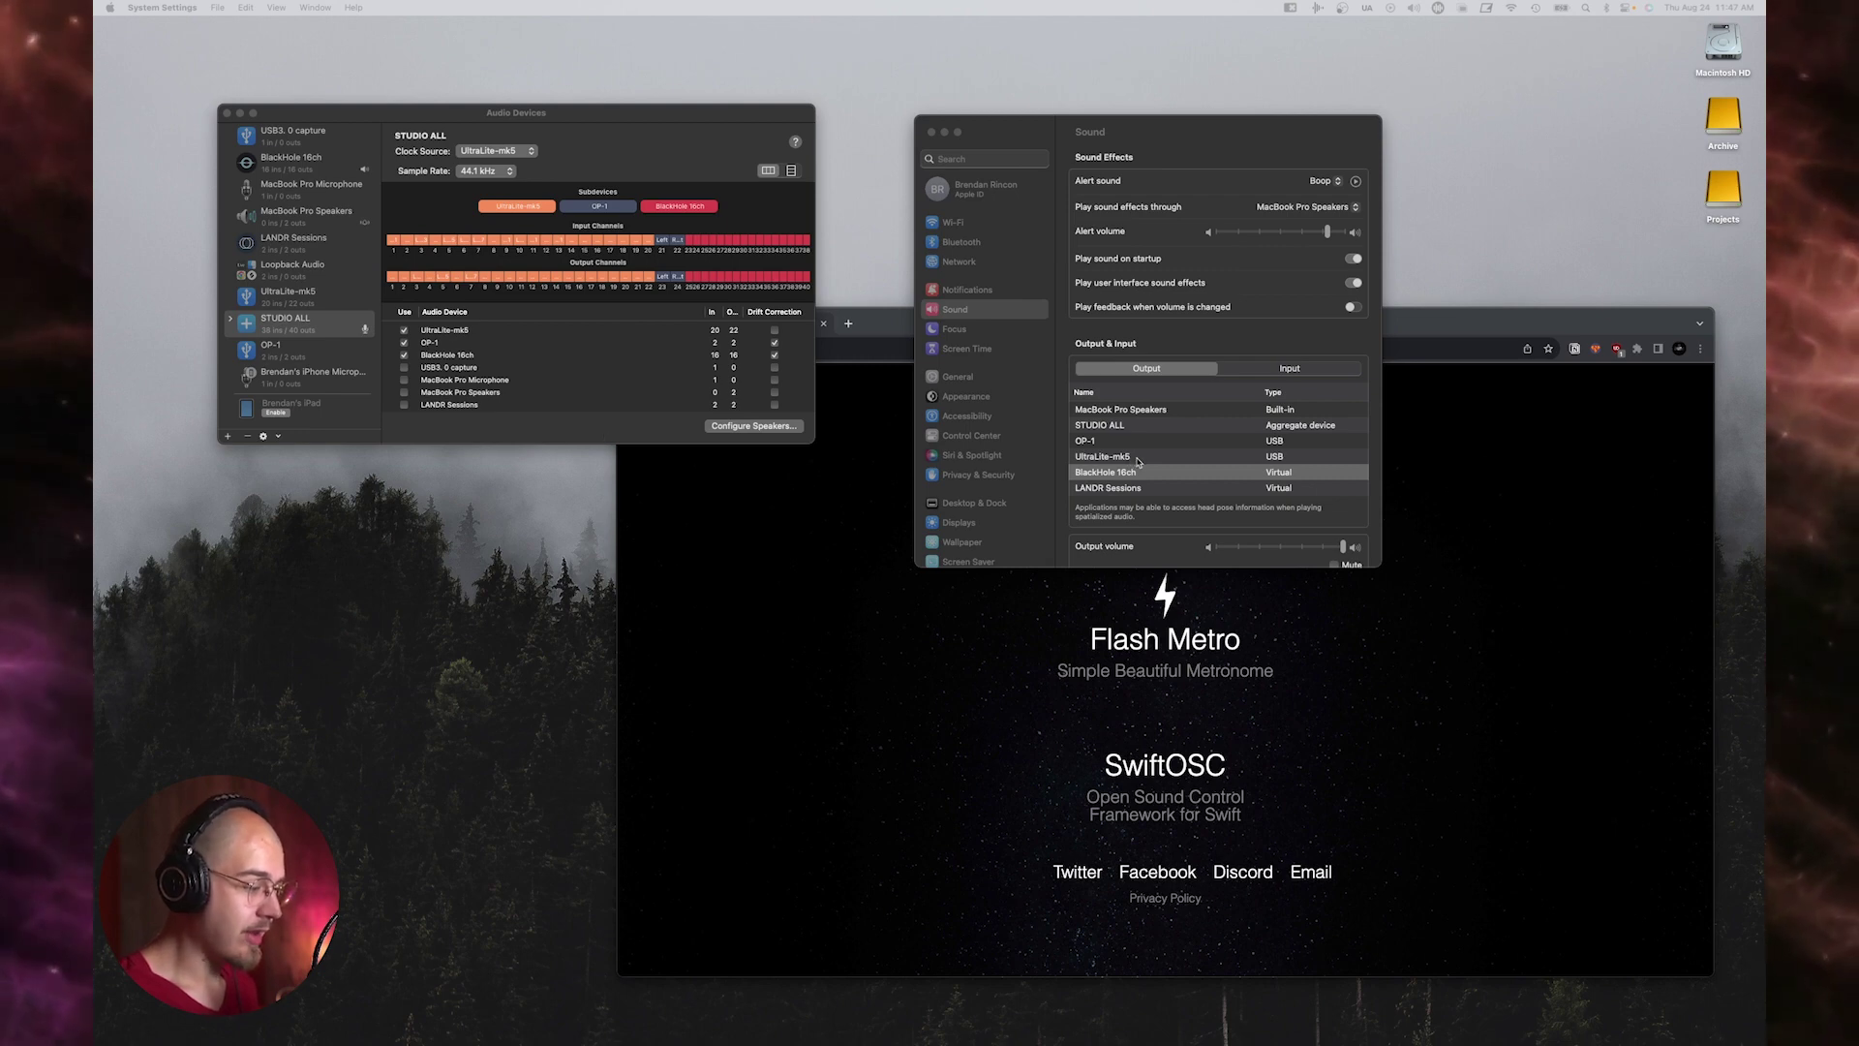
# Choose BlackHole 16ch as the system sound output and move the Sound window aside
pyautogui.scroll(-2, 1133, 457)
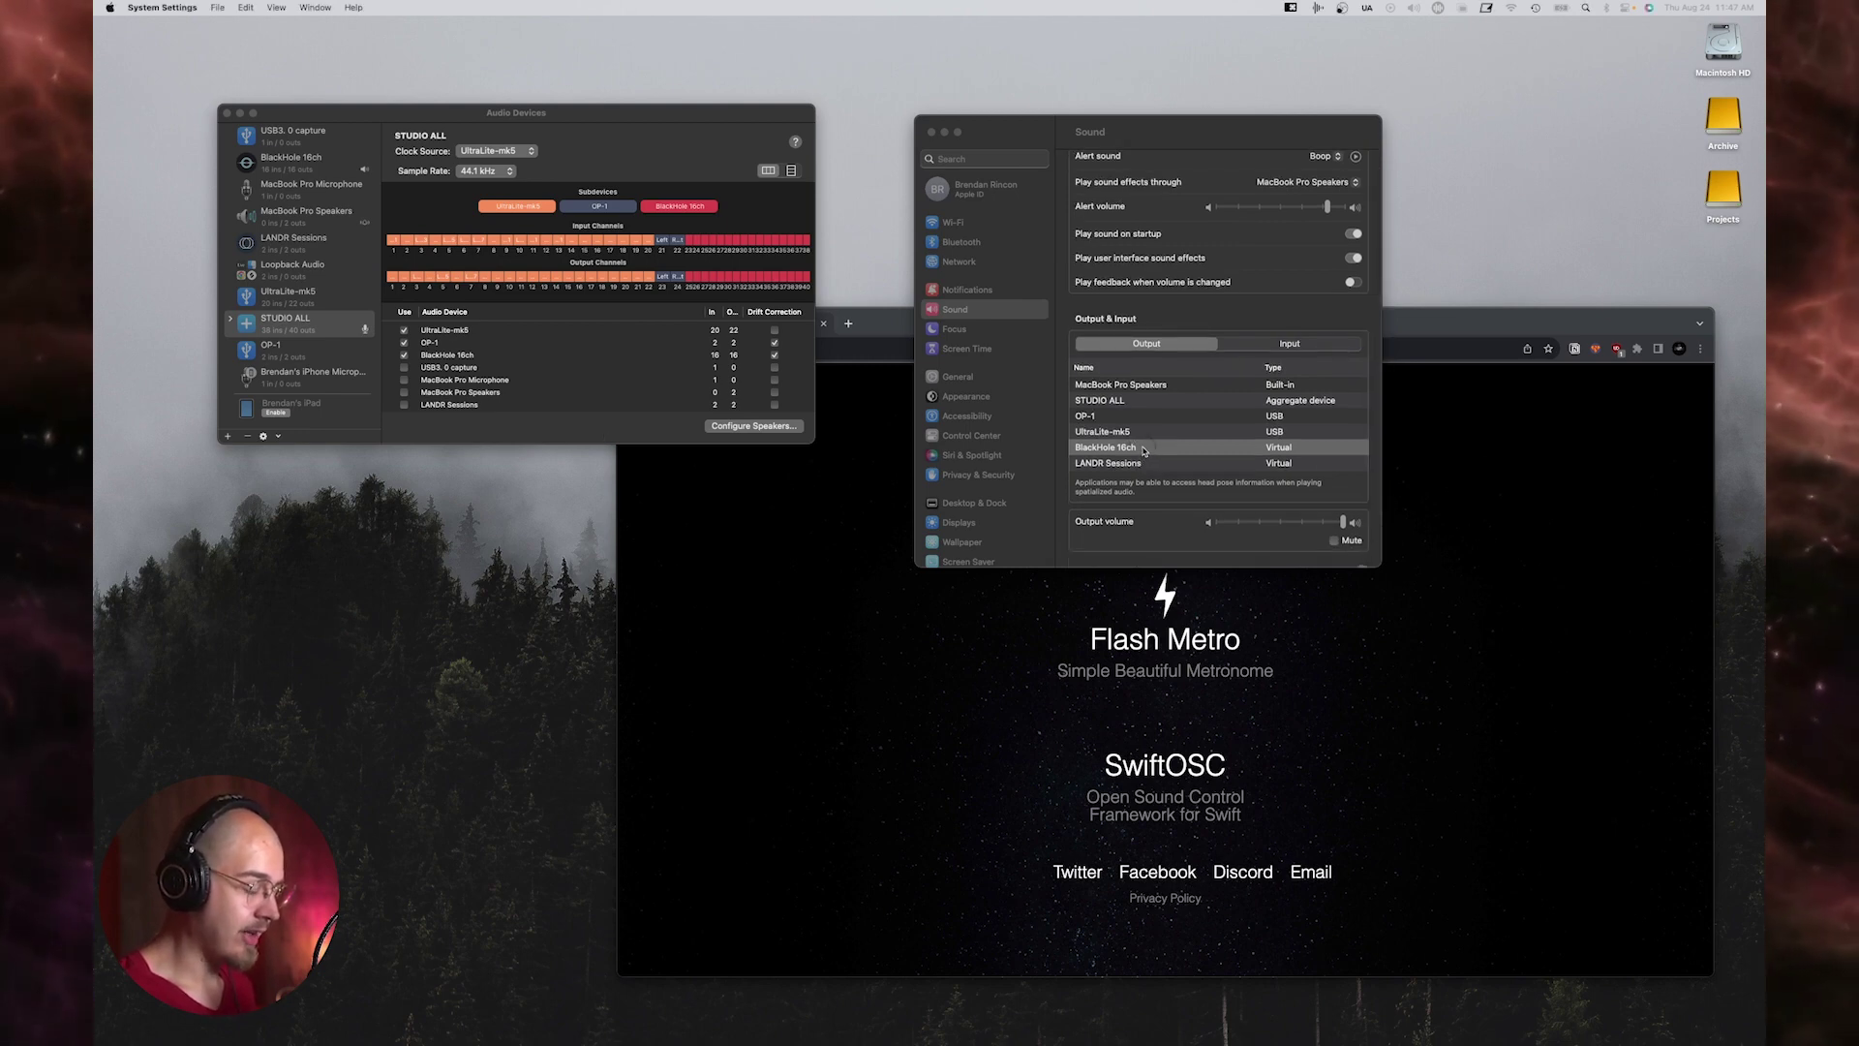
pyautogui.click(1161, 184)
pyautogui.moveTo(1160, 141); pyautogui.dragTo(1147, 110)
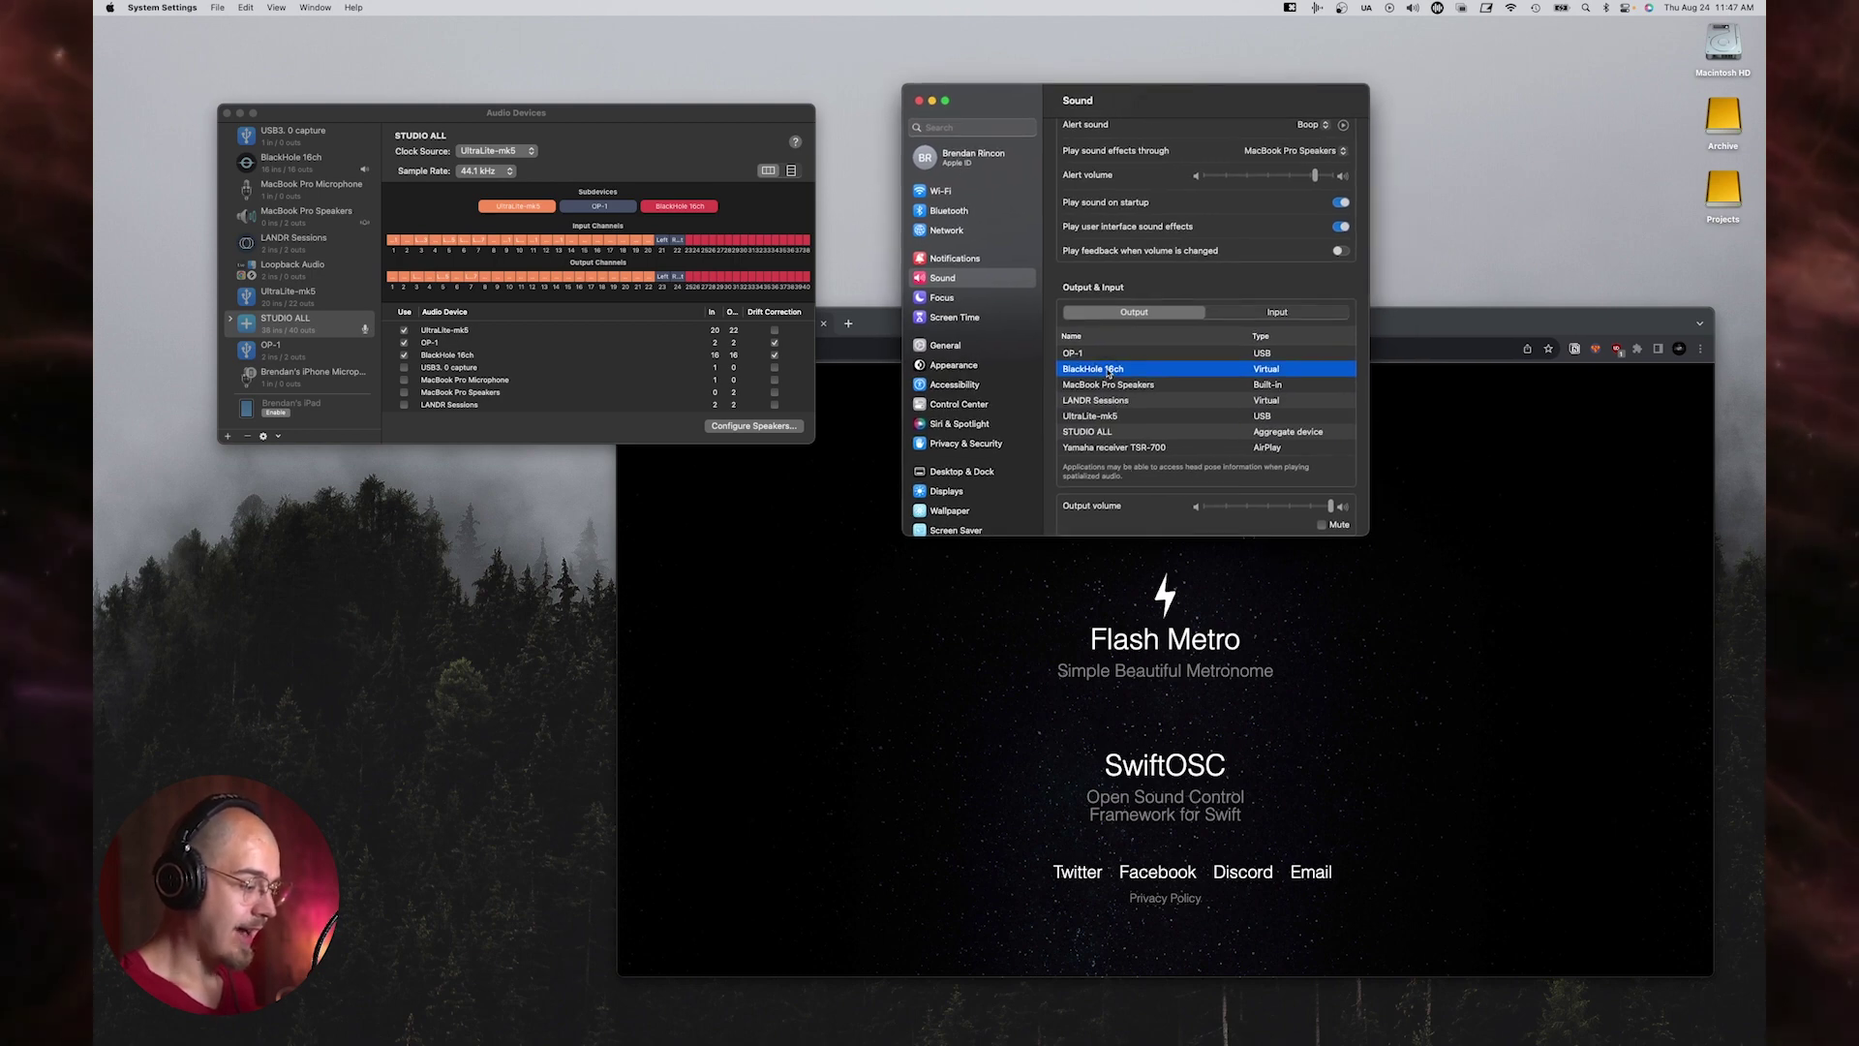
# Adjust the system output volume with the volume keys, muting and then unmuting it
pyautogui.press('XF86AudioRaiseVolume')
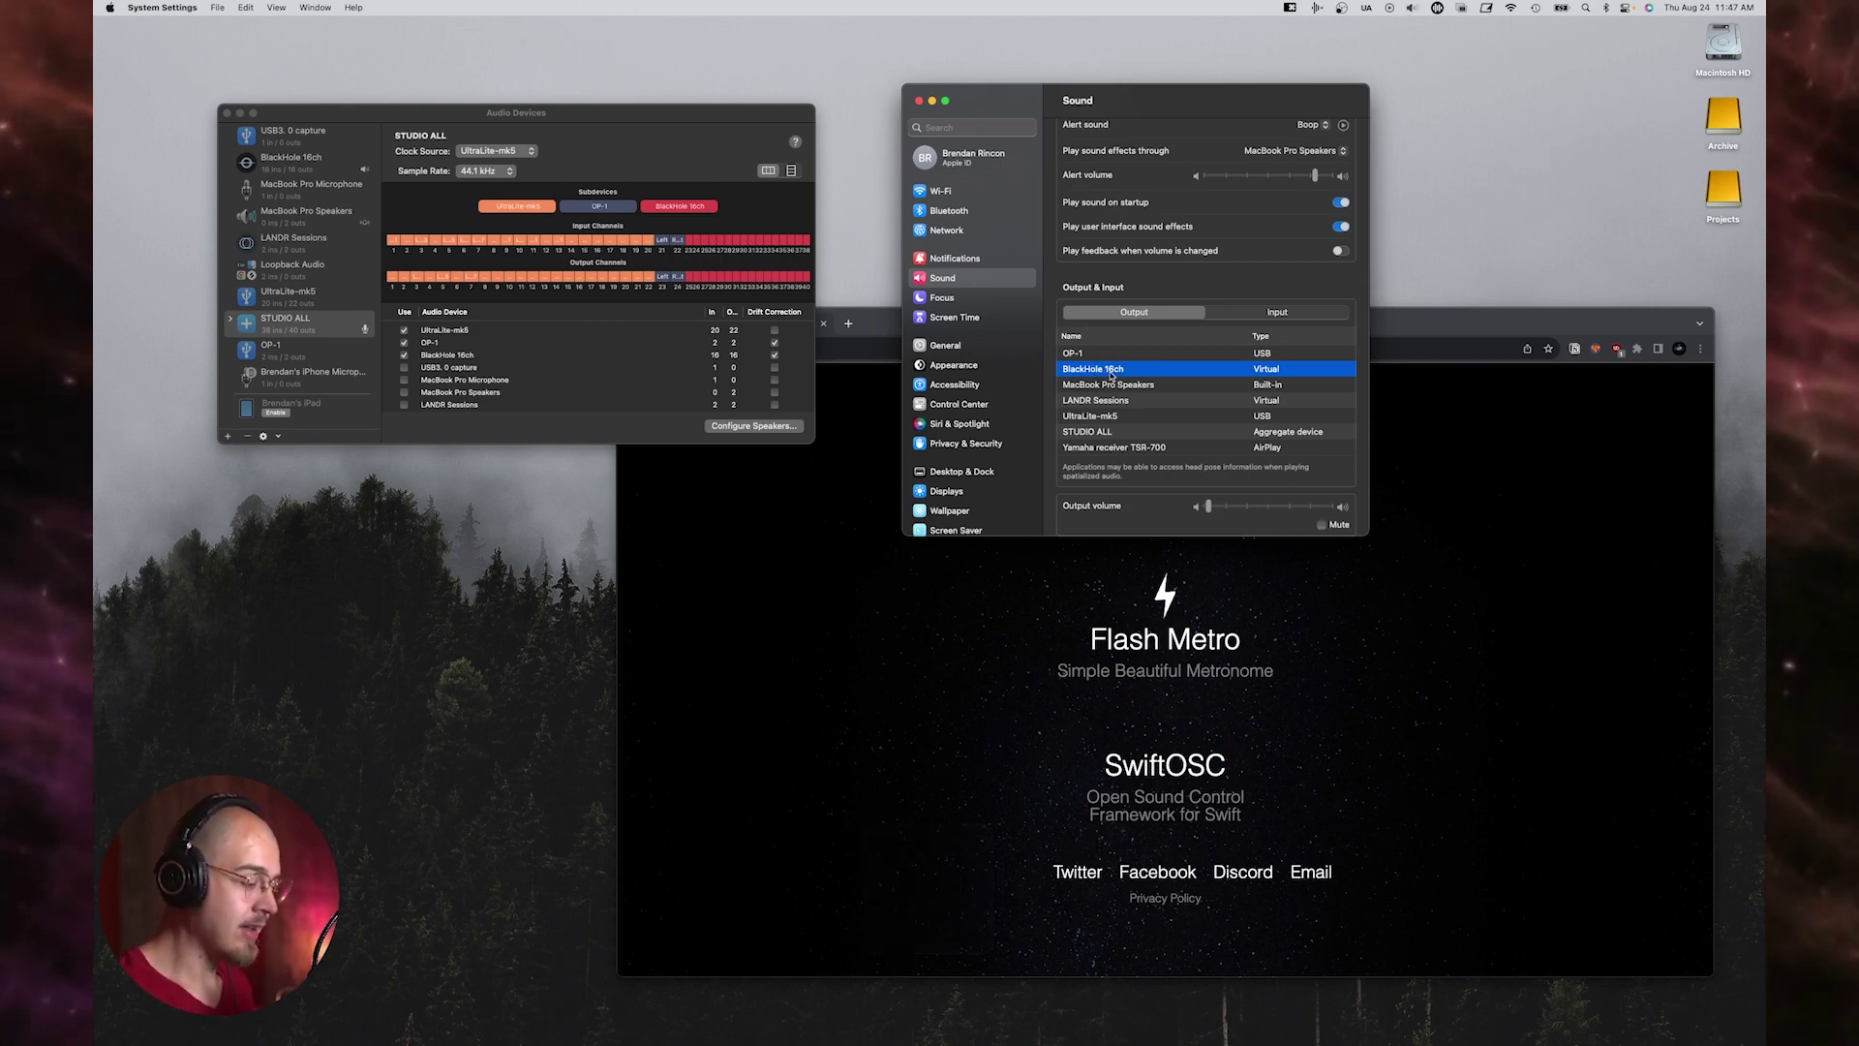
pyautogui.press('XF86AudioLowerVolume')
pyautogui.press('XF86AudioLowerVolume')
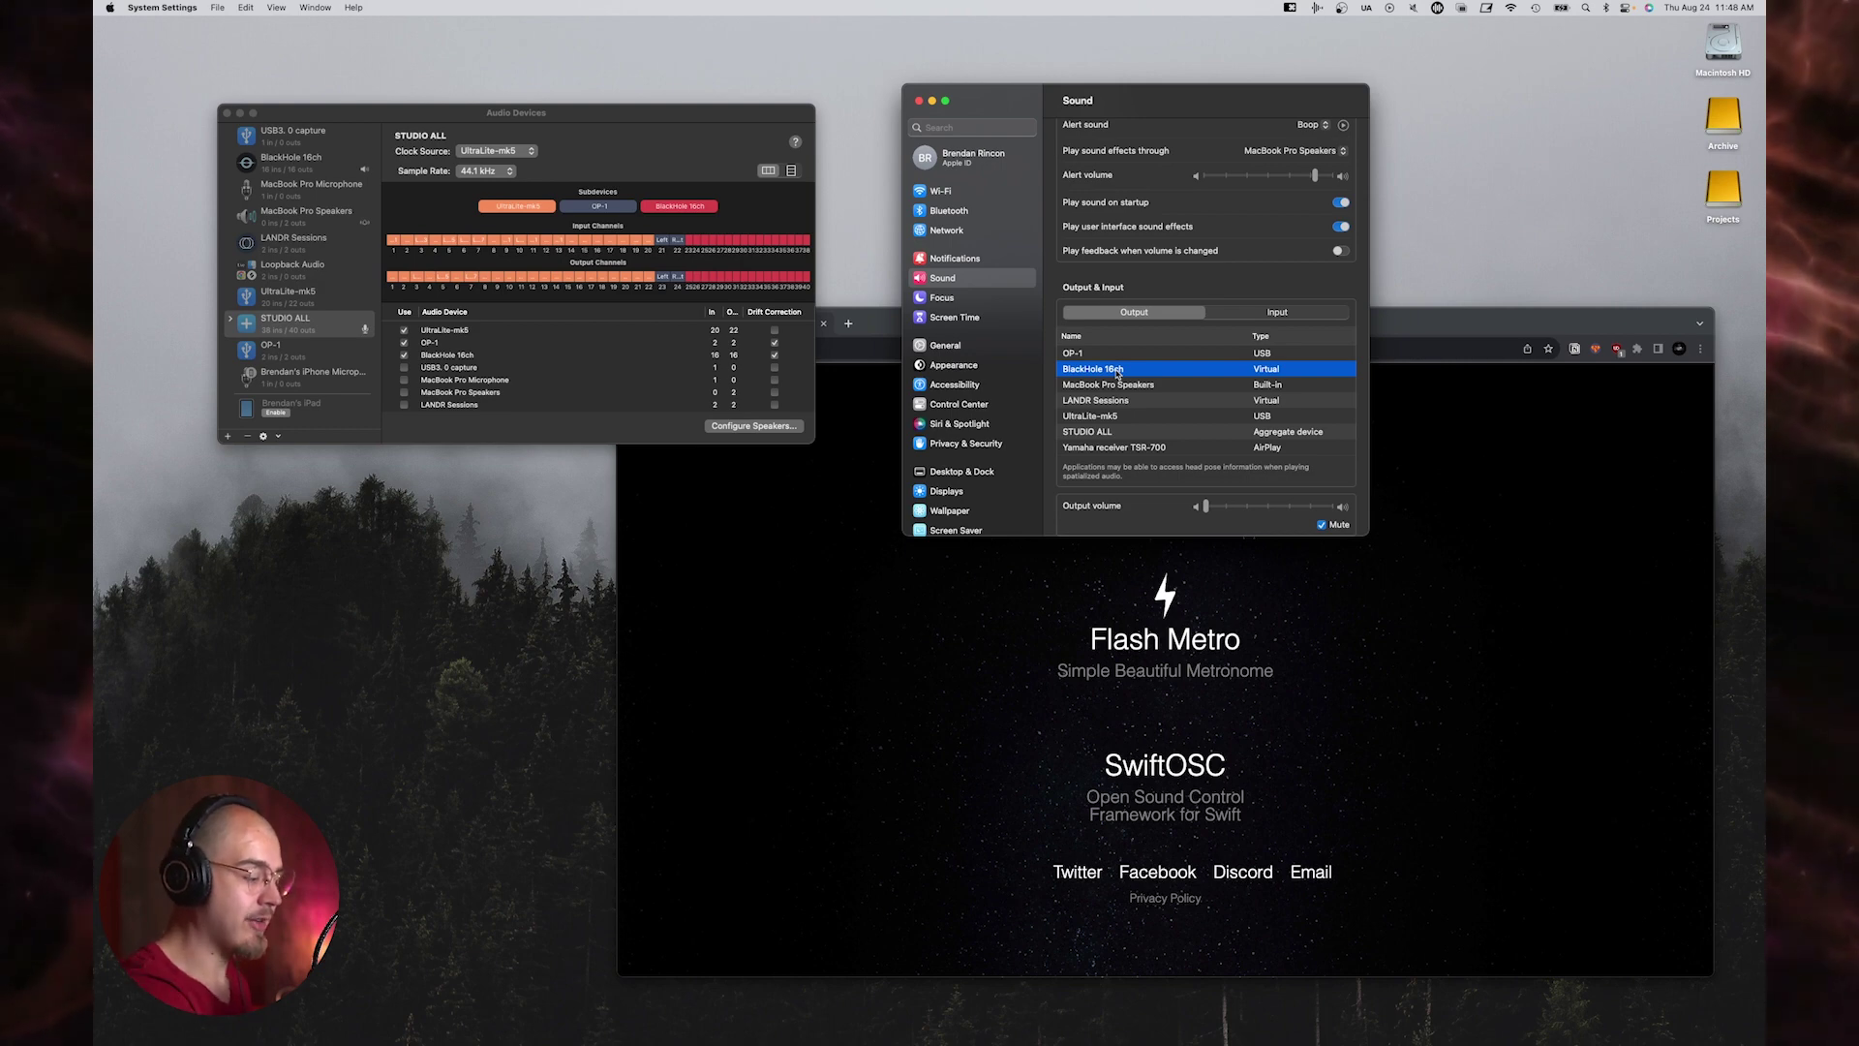
pyautogui.press('XF86AudioRaiseVolume')
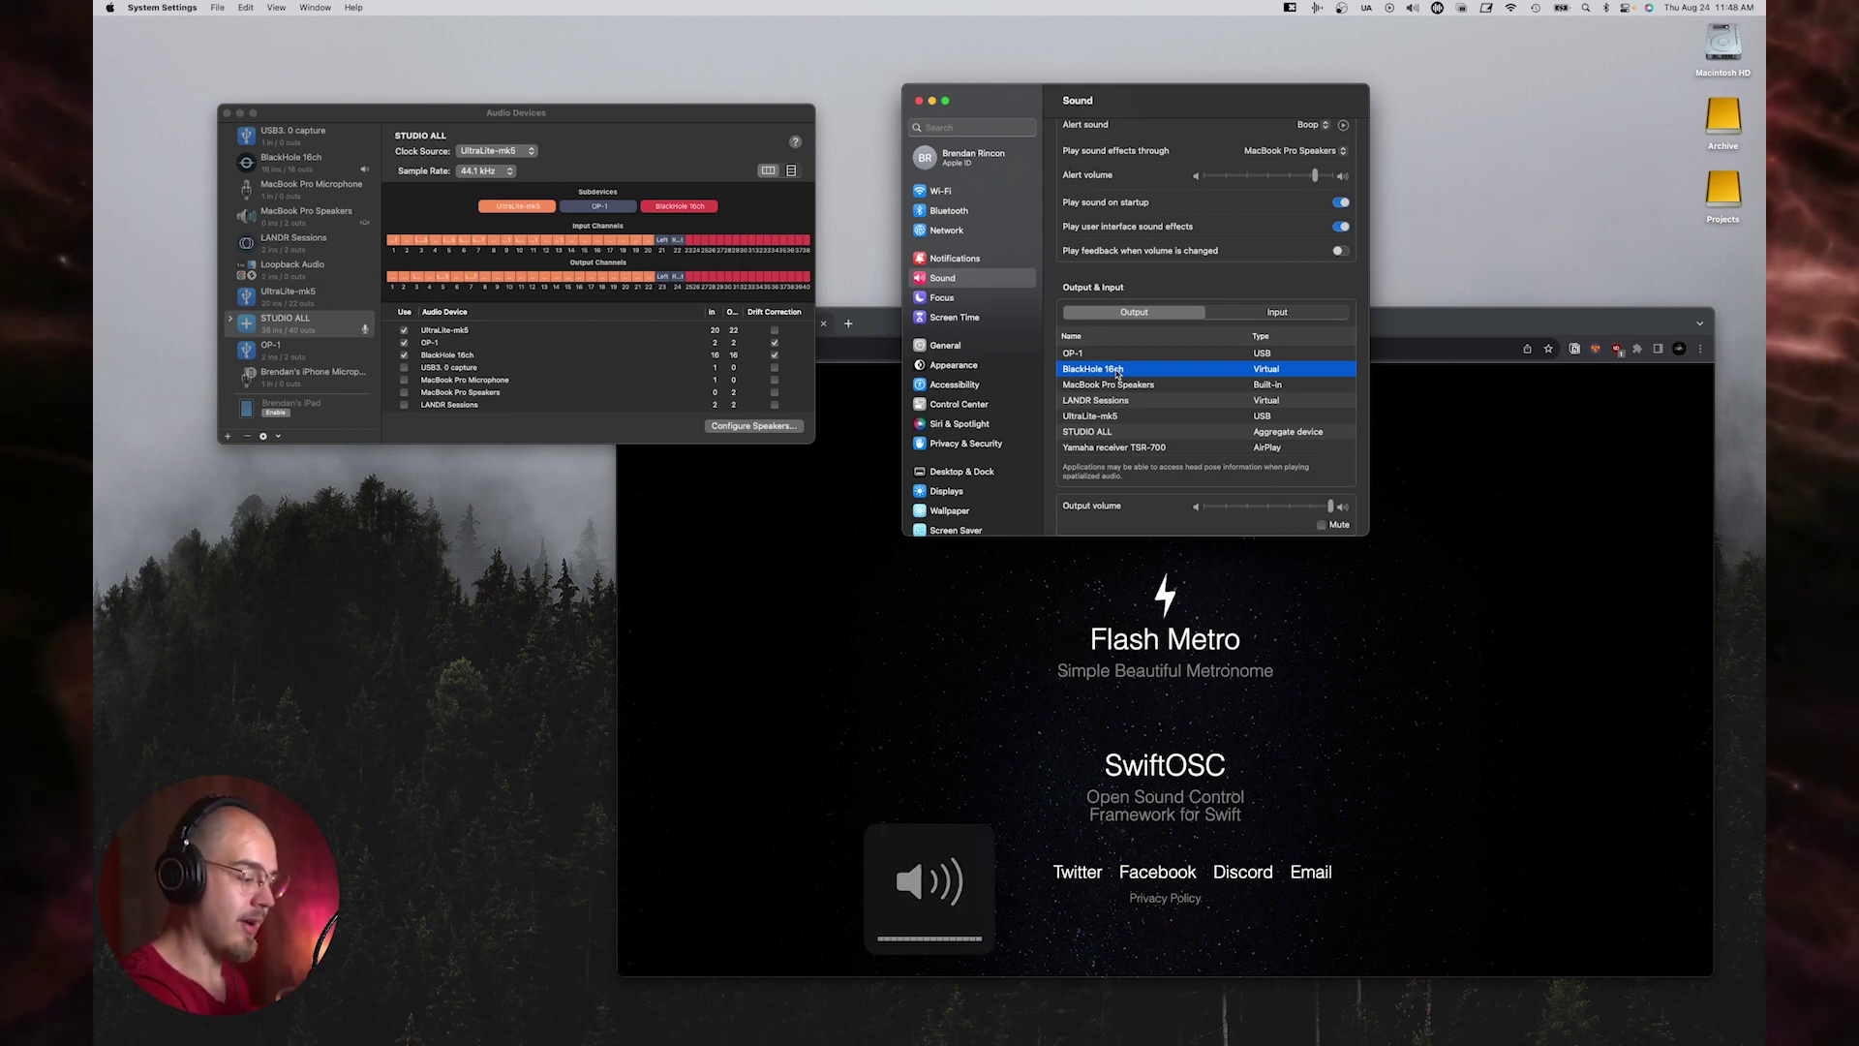